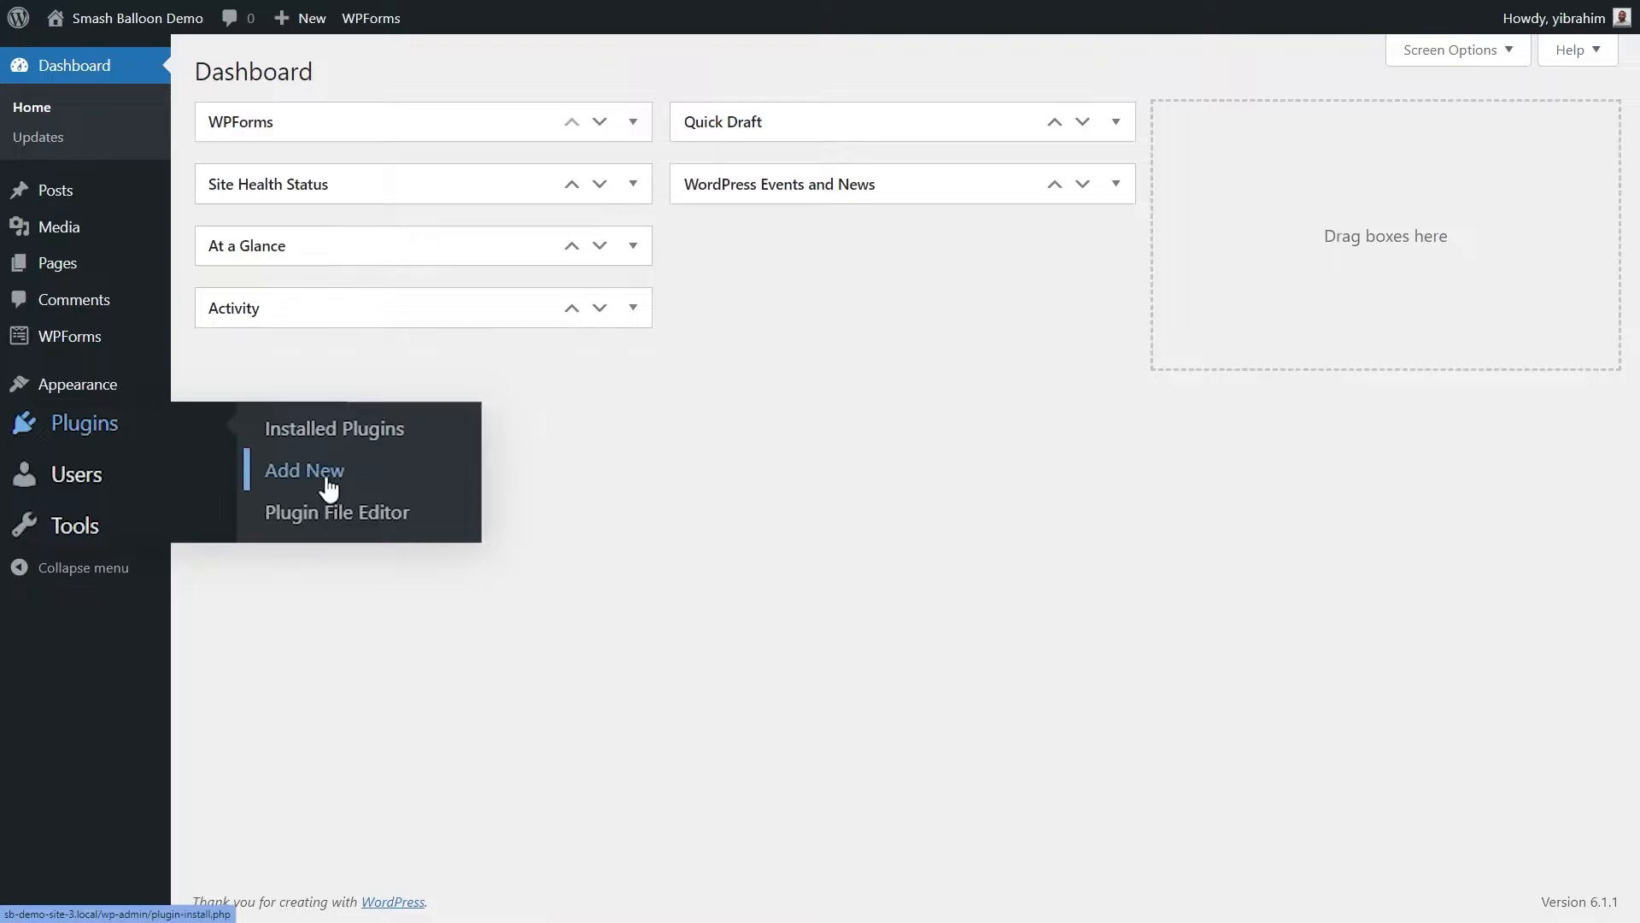
Install the Custom-Twitter-Feeds-Pro-2.0.3-Developer.zip plugin from an uploaded file and activate it.
{"action": "left_click", "coordinate": [328, 487]}
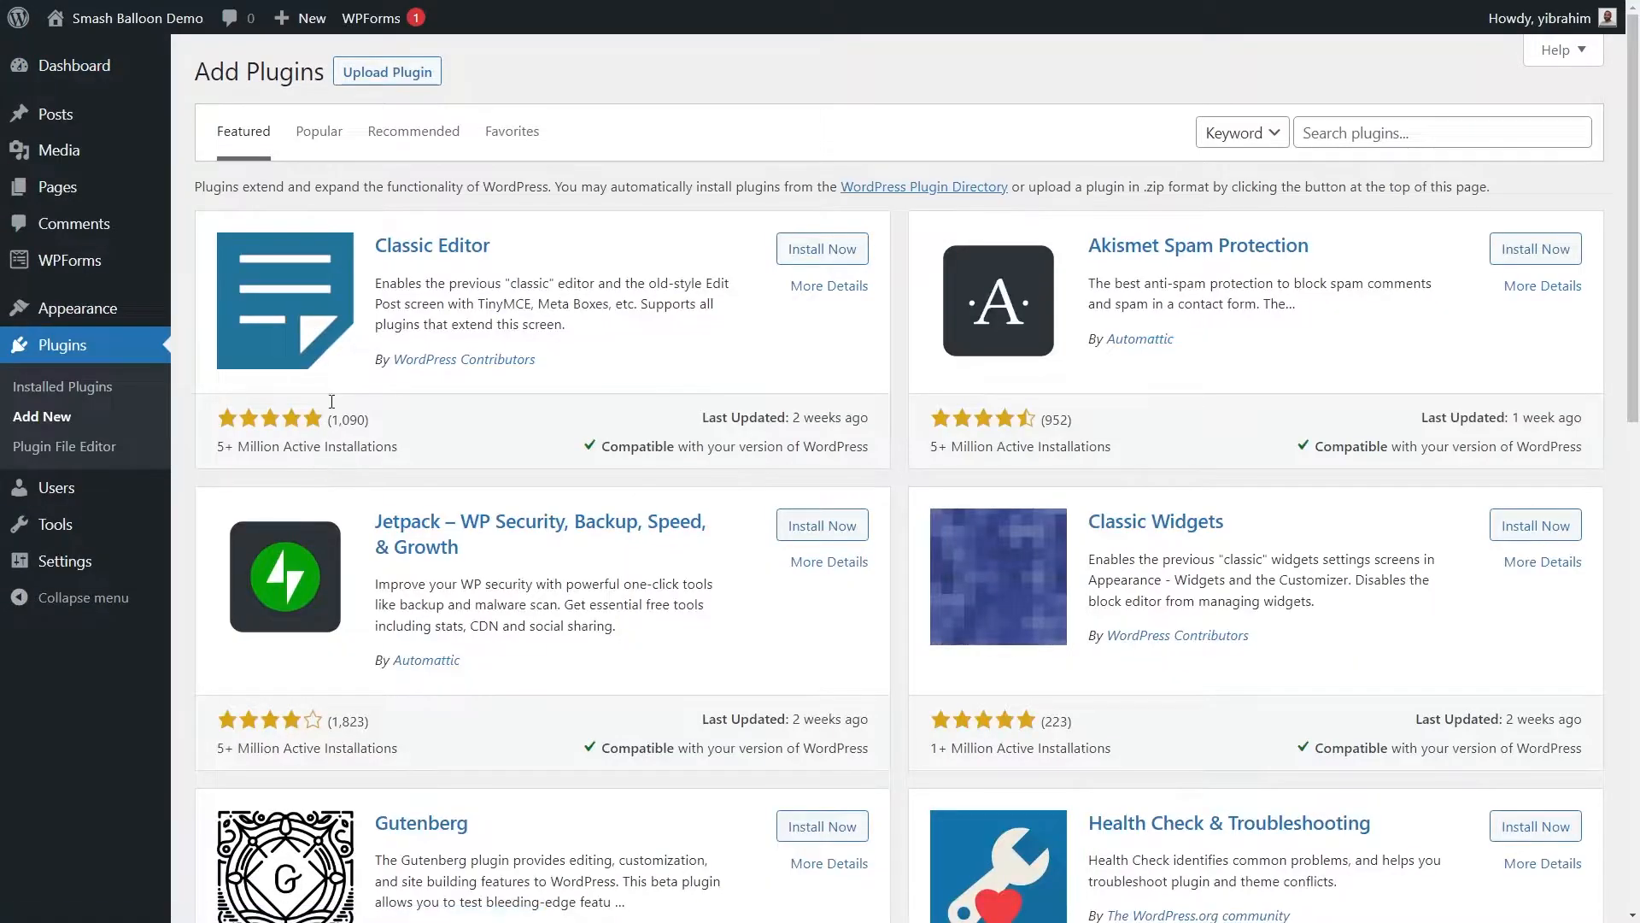
{"action": "left_click", "coordinate": [472, 86]}
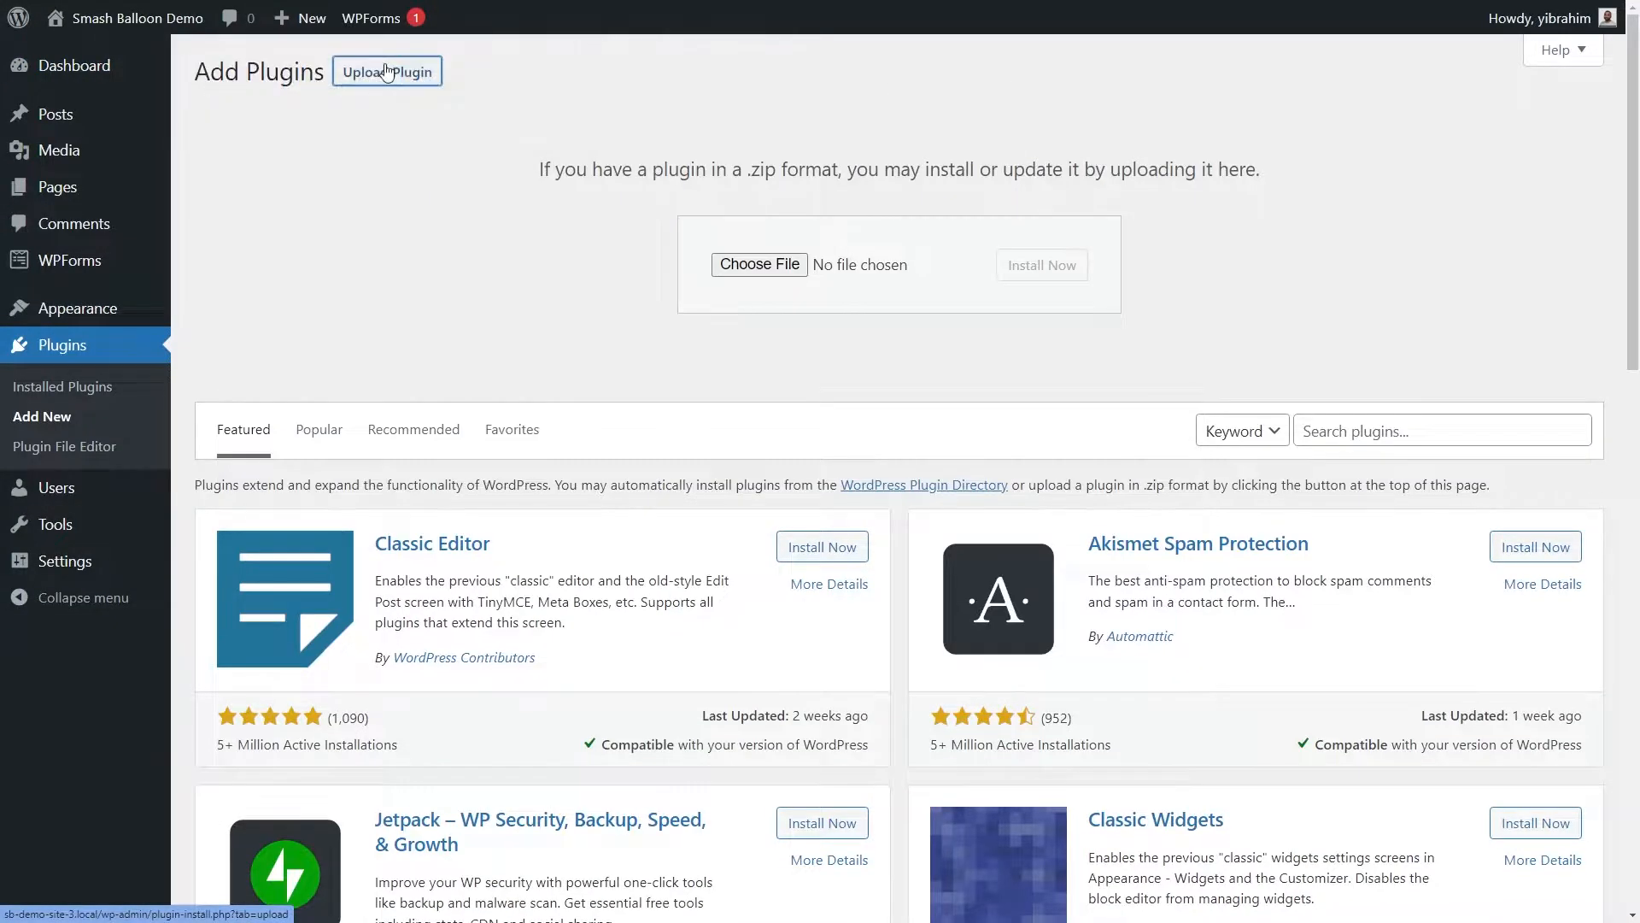
{"action": "left_click", "coordinate": [759, 264]}
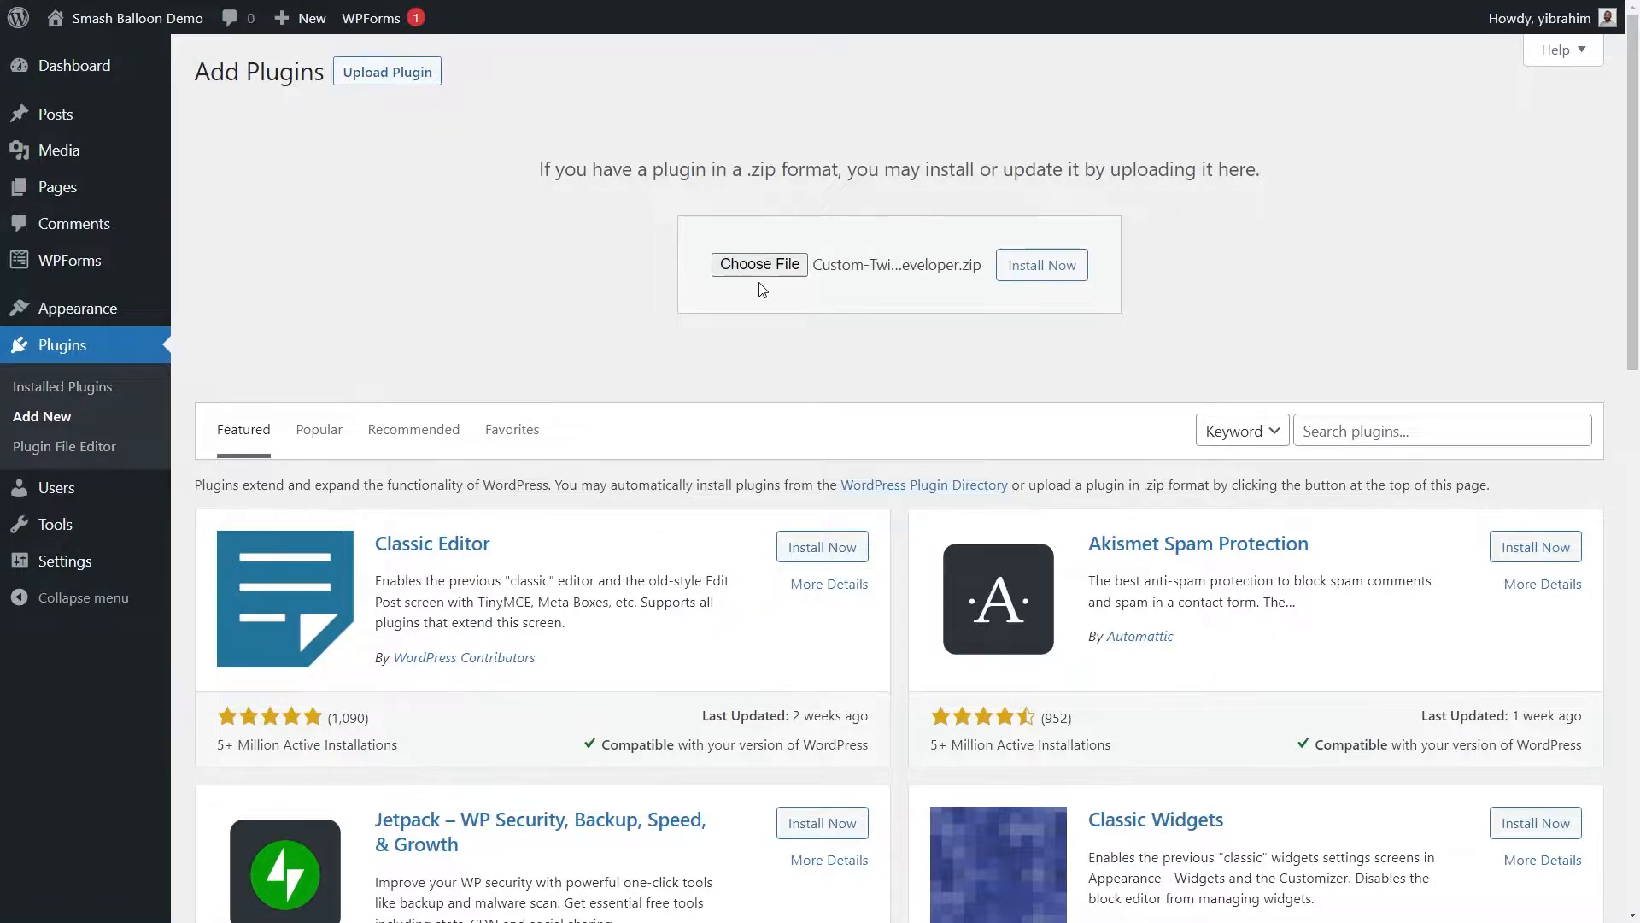
{"action": "left_click", "coordinate": [1034, 274]}
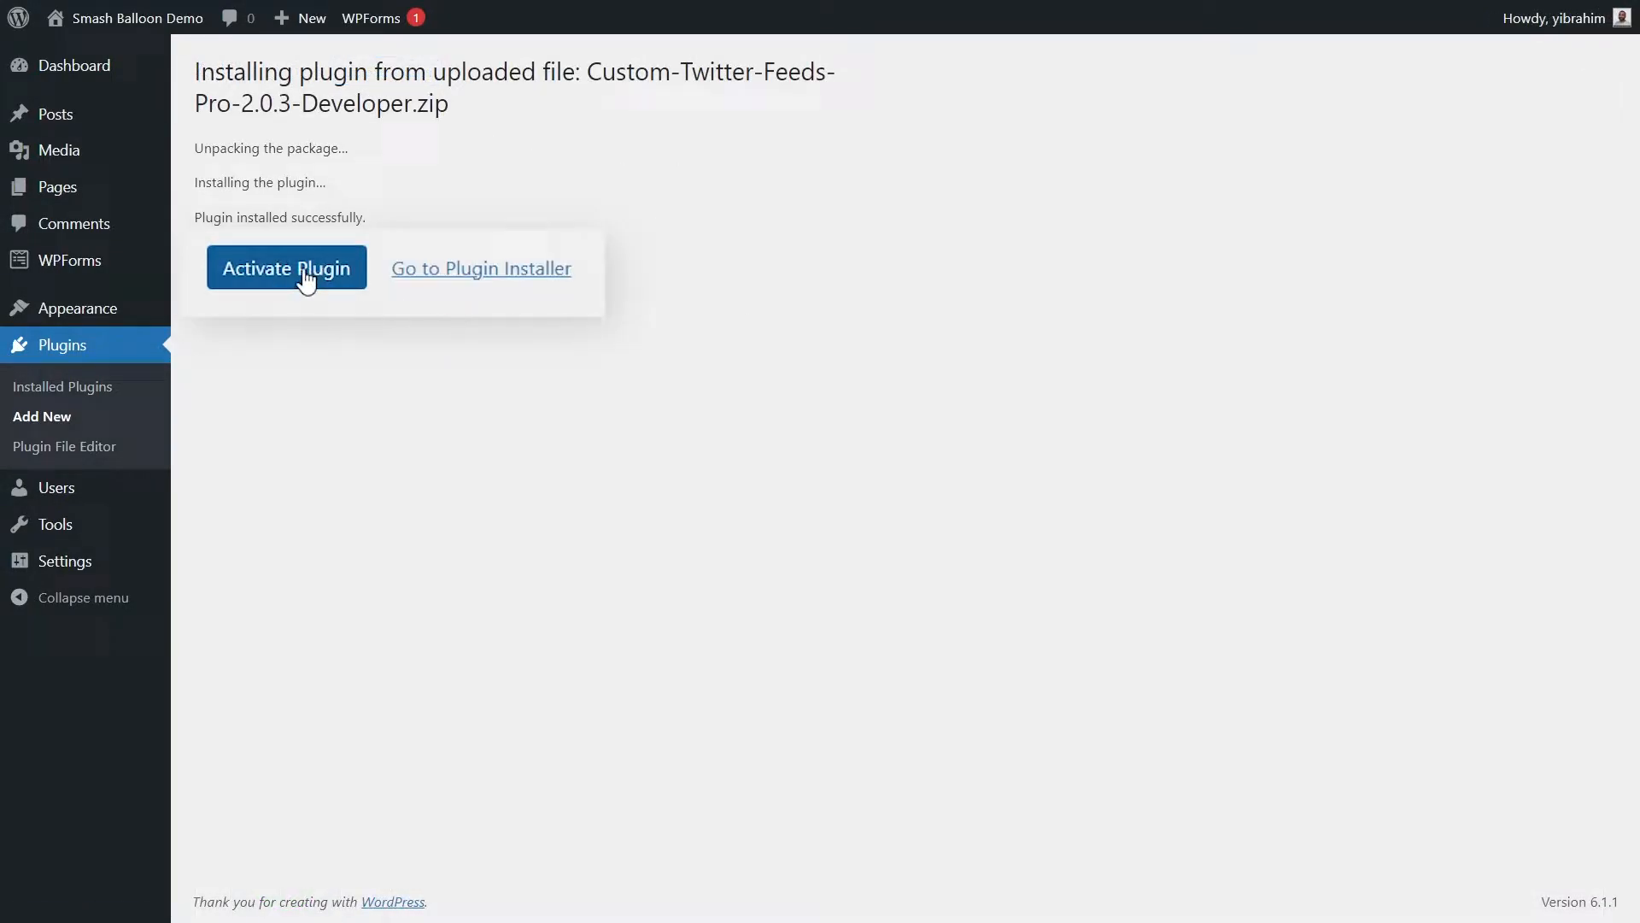
{"action": "left_click", "coordinate": [305, 278]}
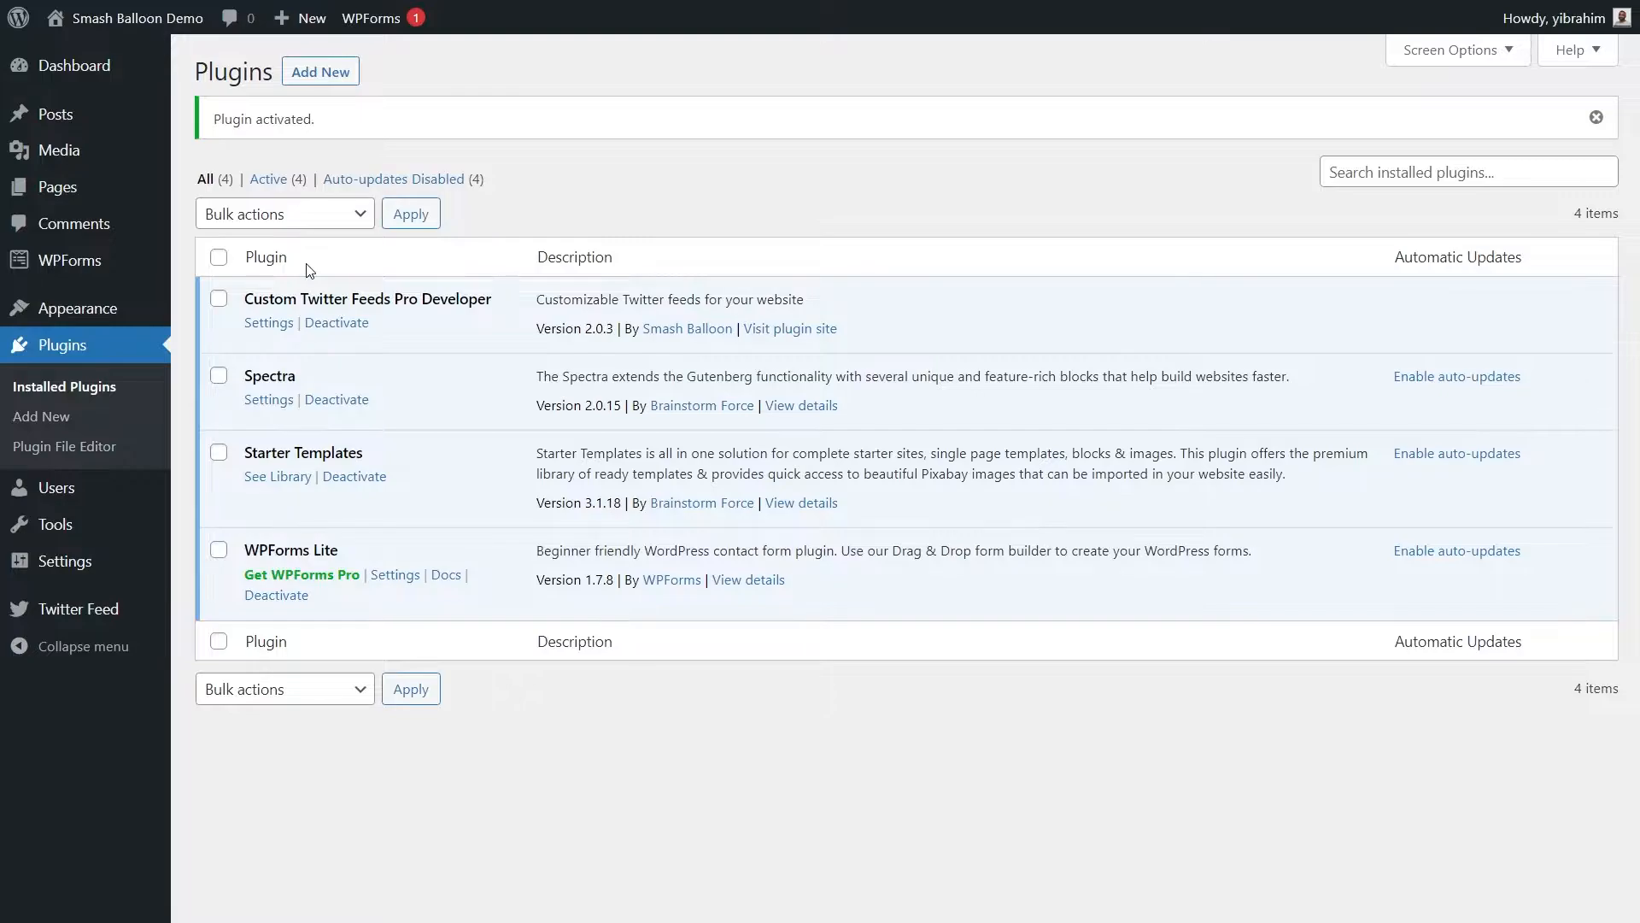
Paste the licence key in the Twitter Feed plugin's general settings and activate the licence.
{"action": "mouse_move", "coordinate": [111, 609]}
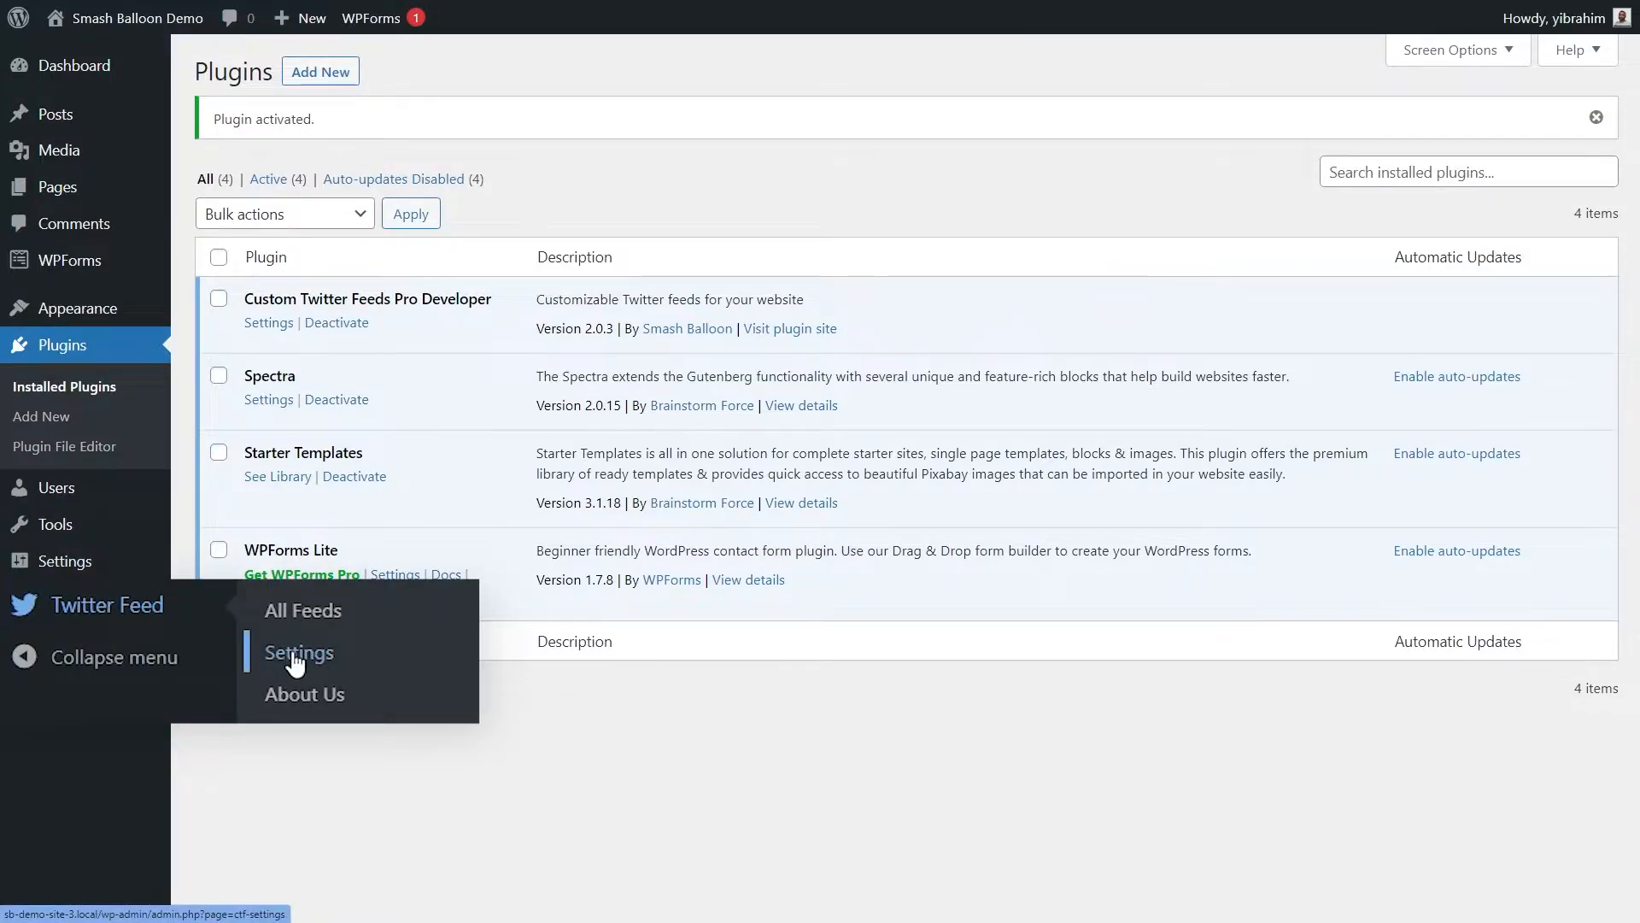
{"action": "left_click", "coordinate": [214, 641]}
{"action": "left_click", "coordinate": [633, 475]}
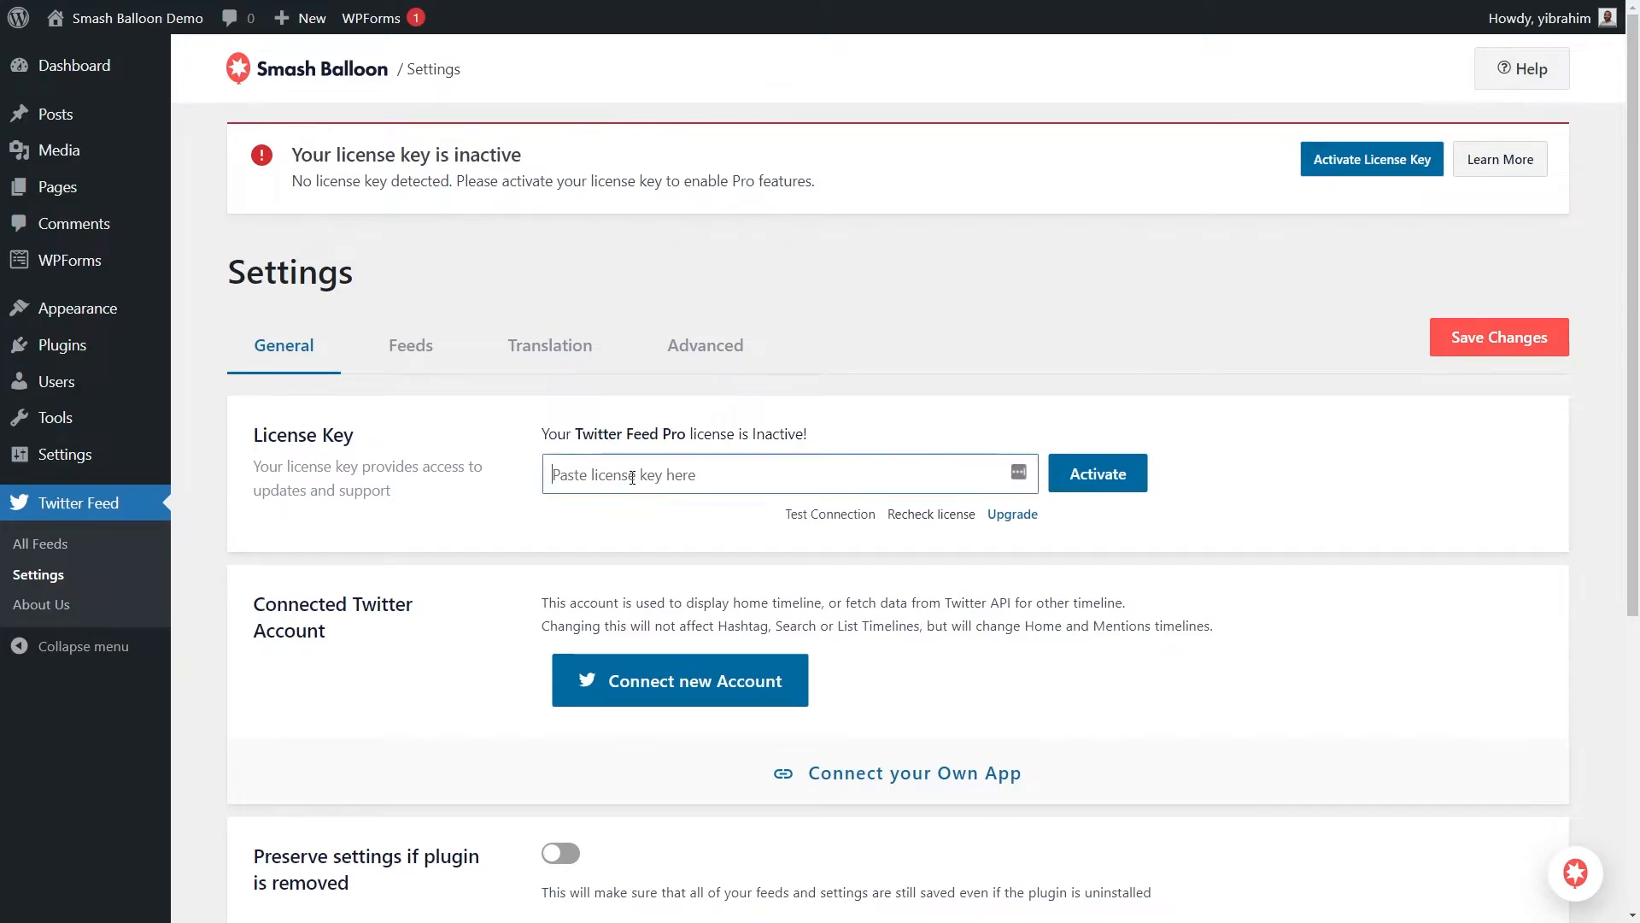
{"action": "key", "text": "ctrl+v"}
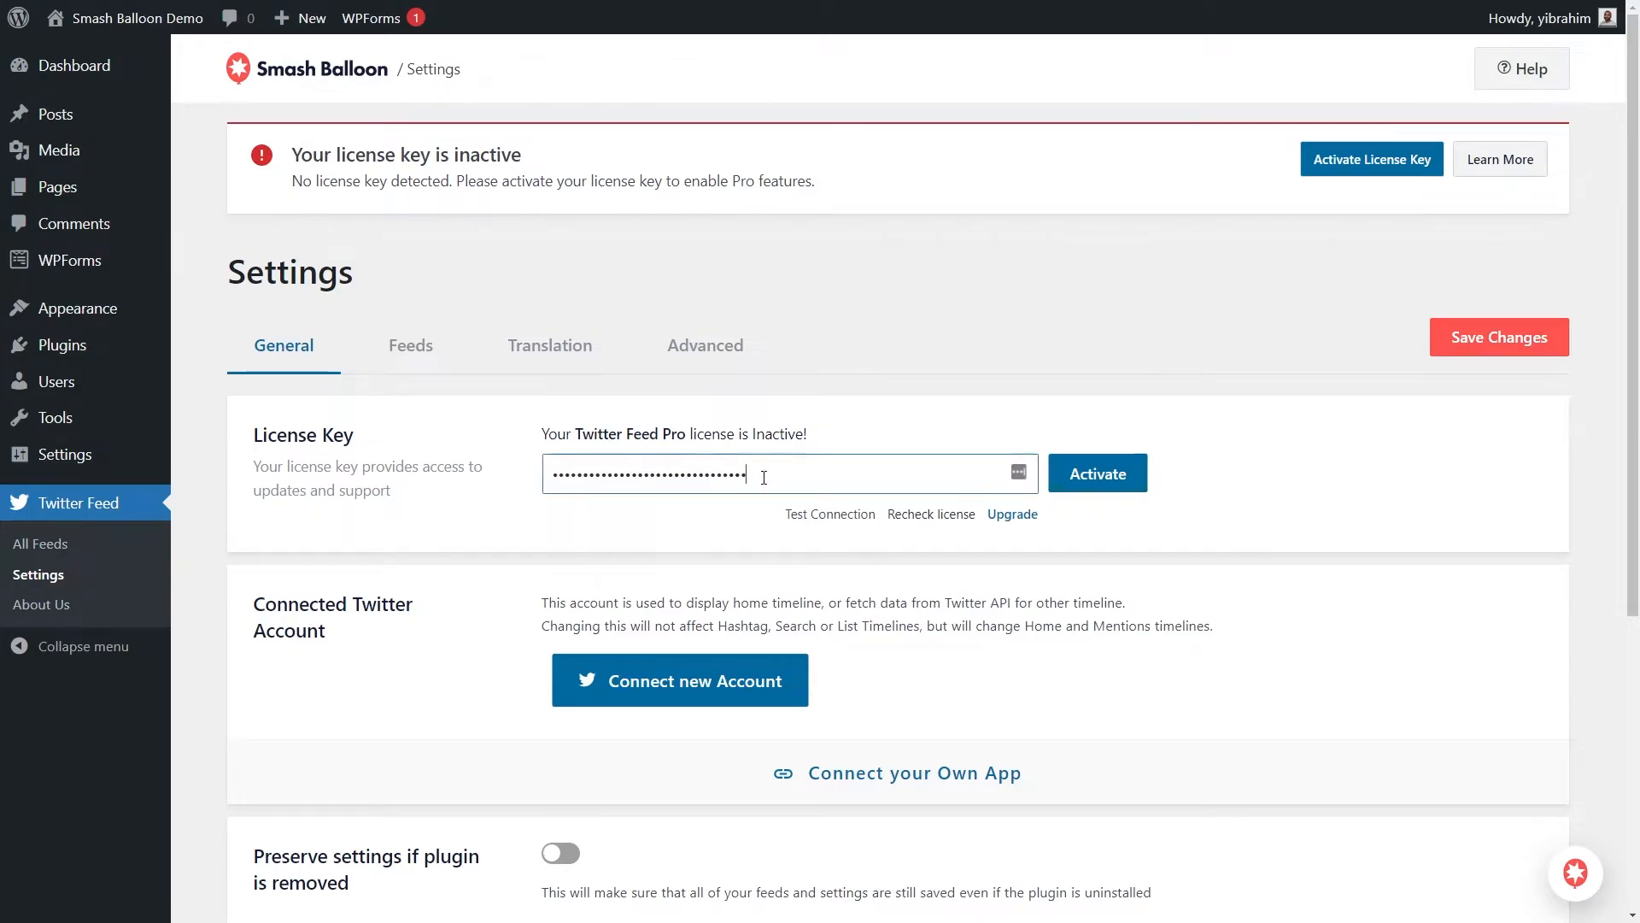
{"action": "left_click", "coordinate": [1109, 475]}
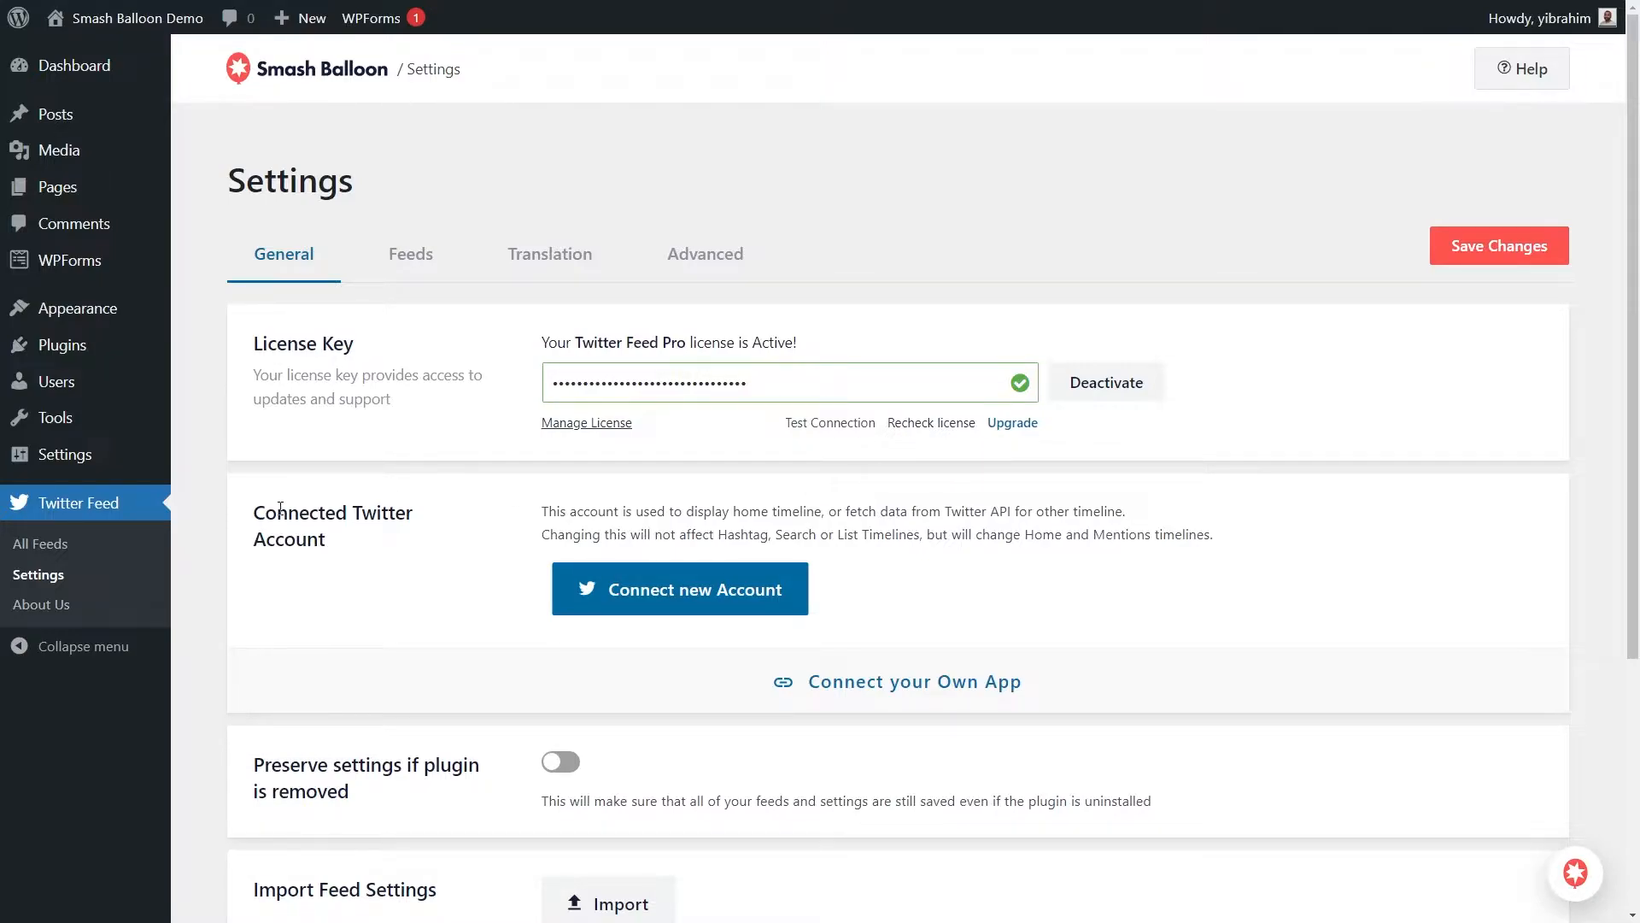
Start a new Twitter feed with Hashtag as its only feed type, leaving User Timeline and Home Timeline deselected.
{"action": "left_click", "coordinate": [75, 521]}
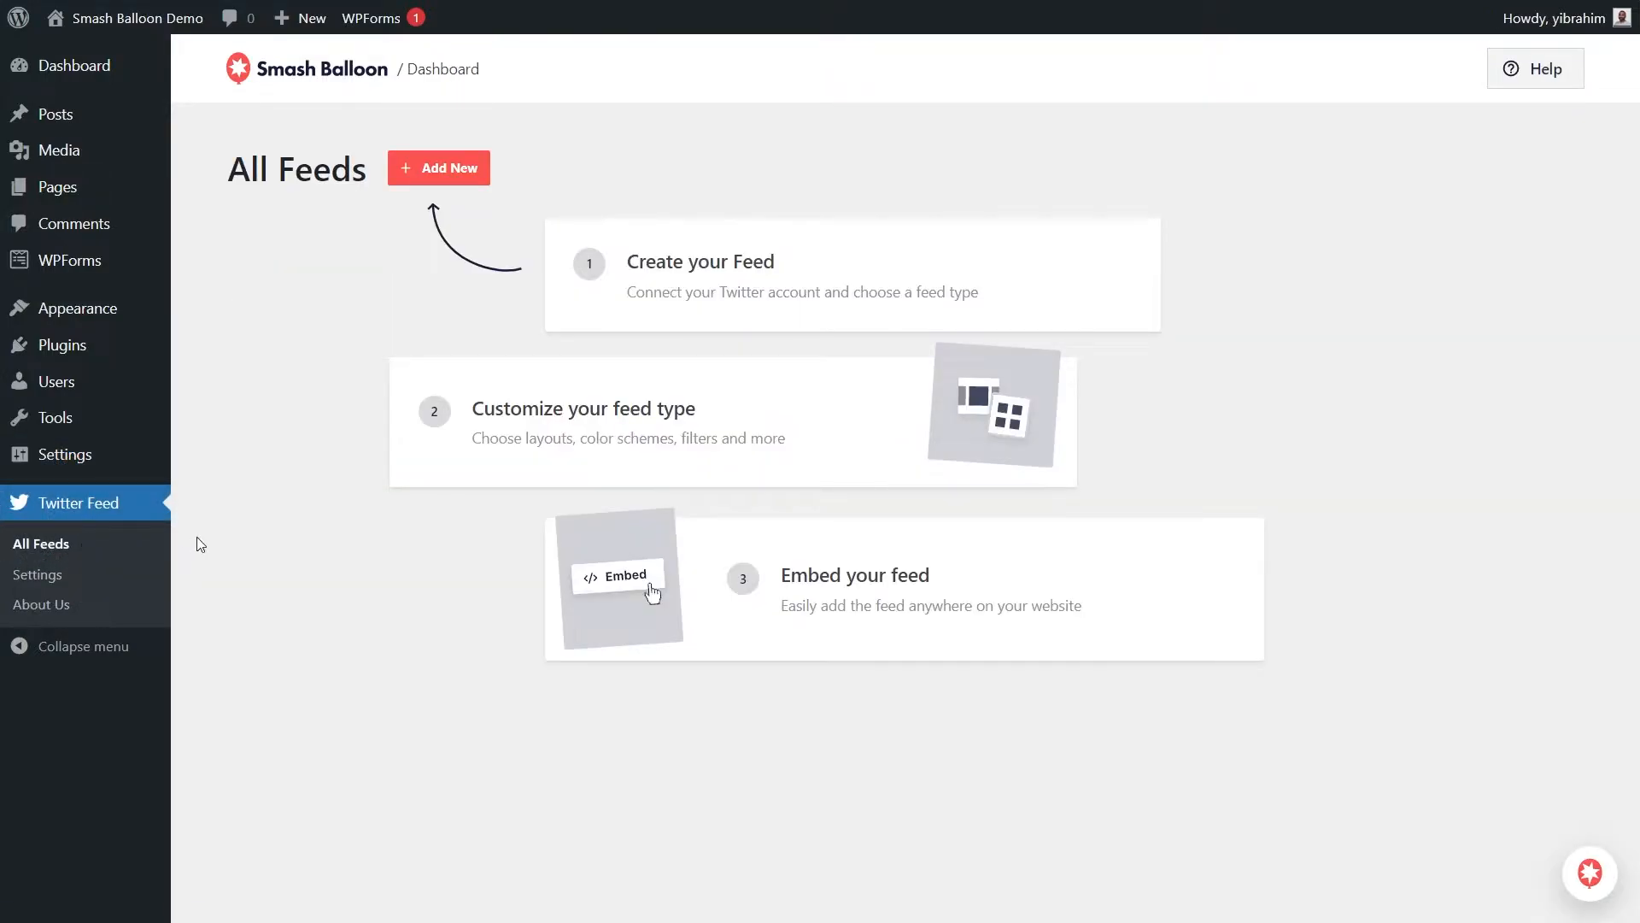
{"action": "left_click", "coordinate": [433, 174]}
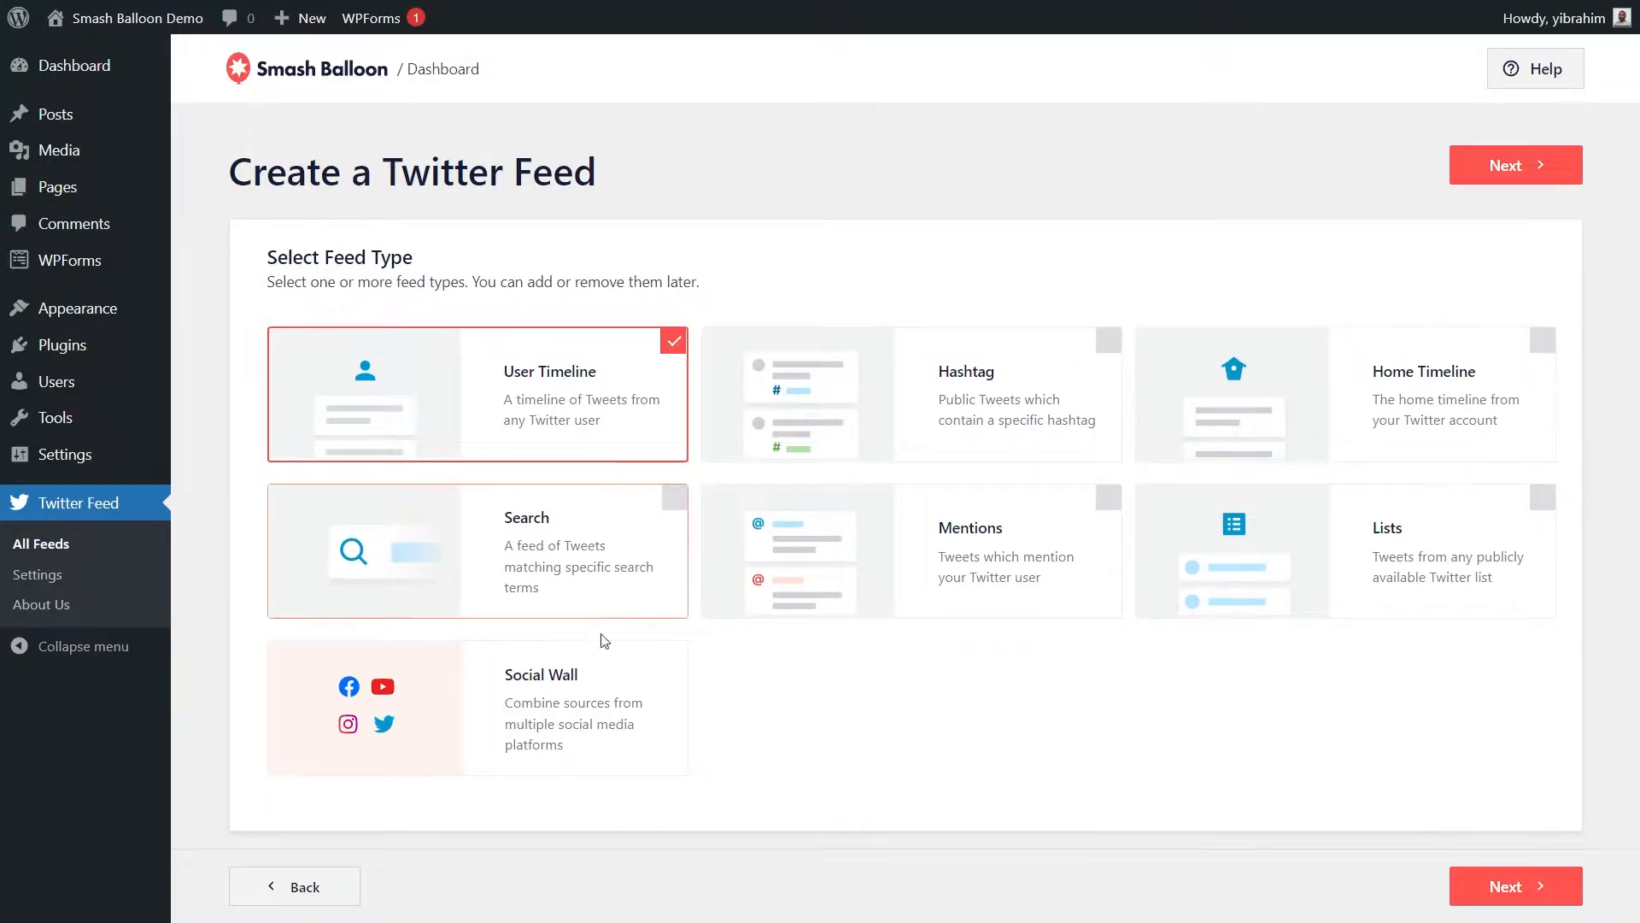
{"action": "left_click", "coordinate": [858, 419]}
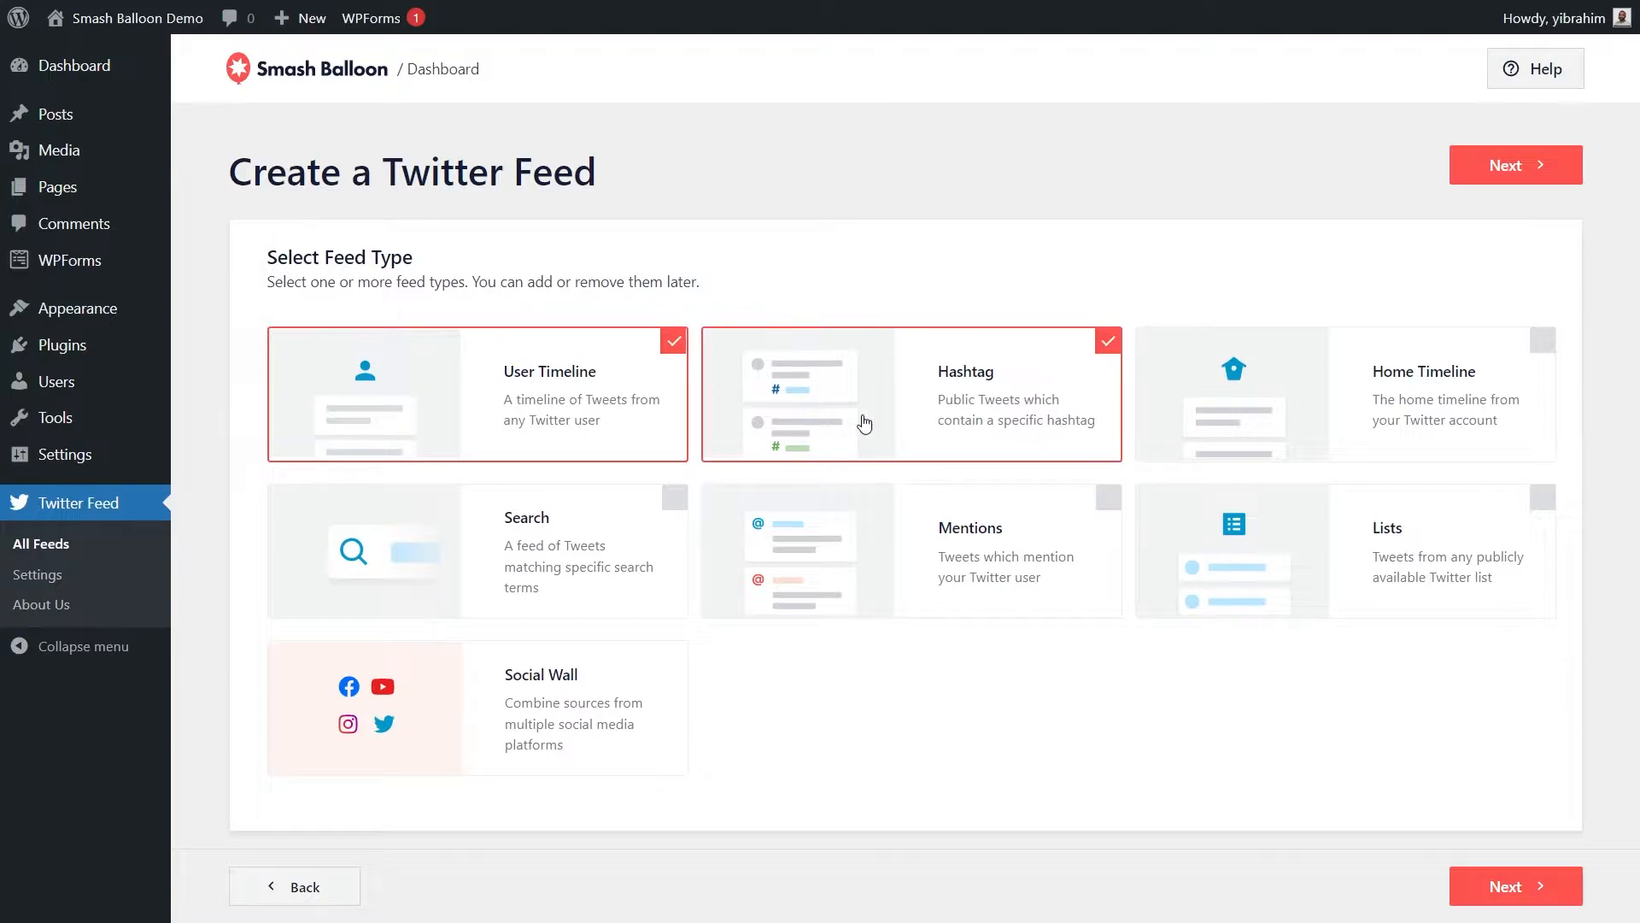
{"action": "left_click", "coordinate": [1181, 414]}
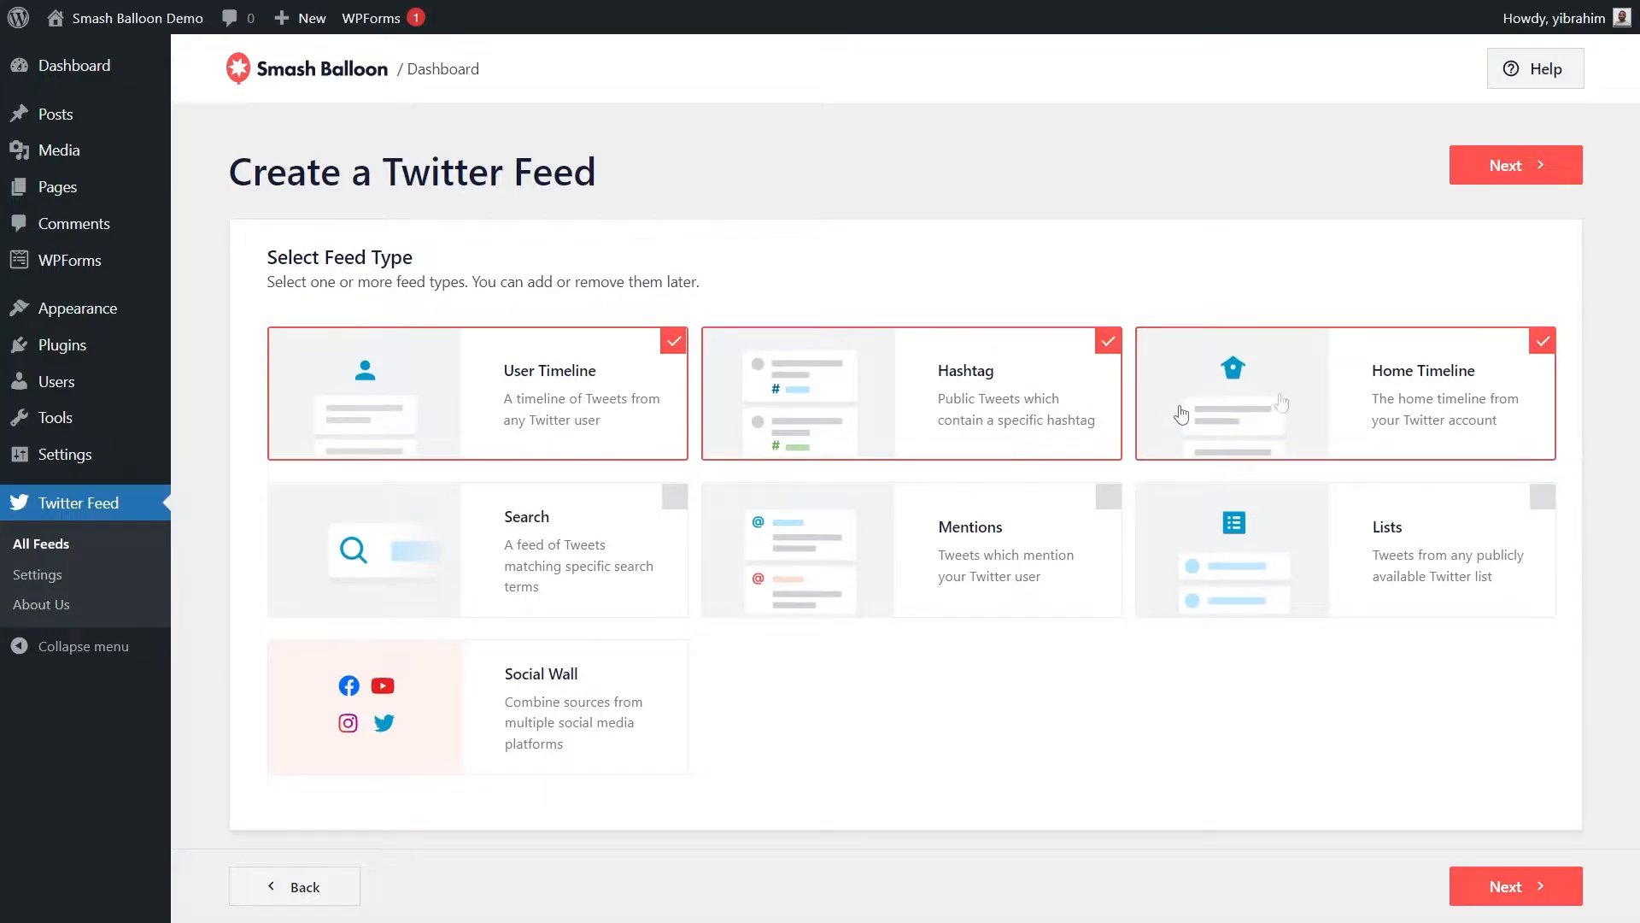
{"action": "left_click", "coordinate": [1279, 398]}
{"action": "left_click", "coordinate": [581, 382]}
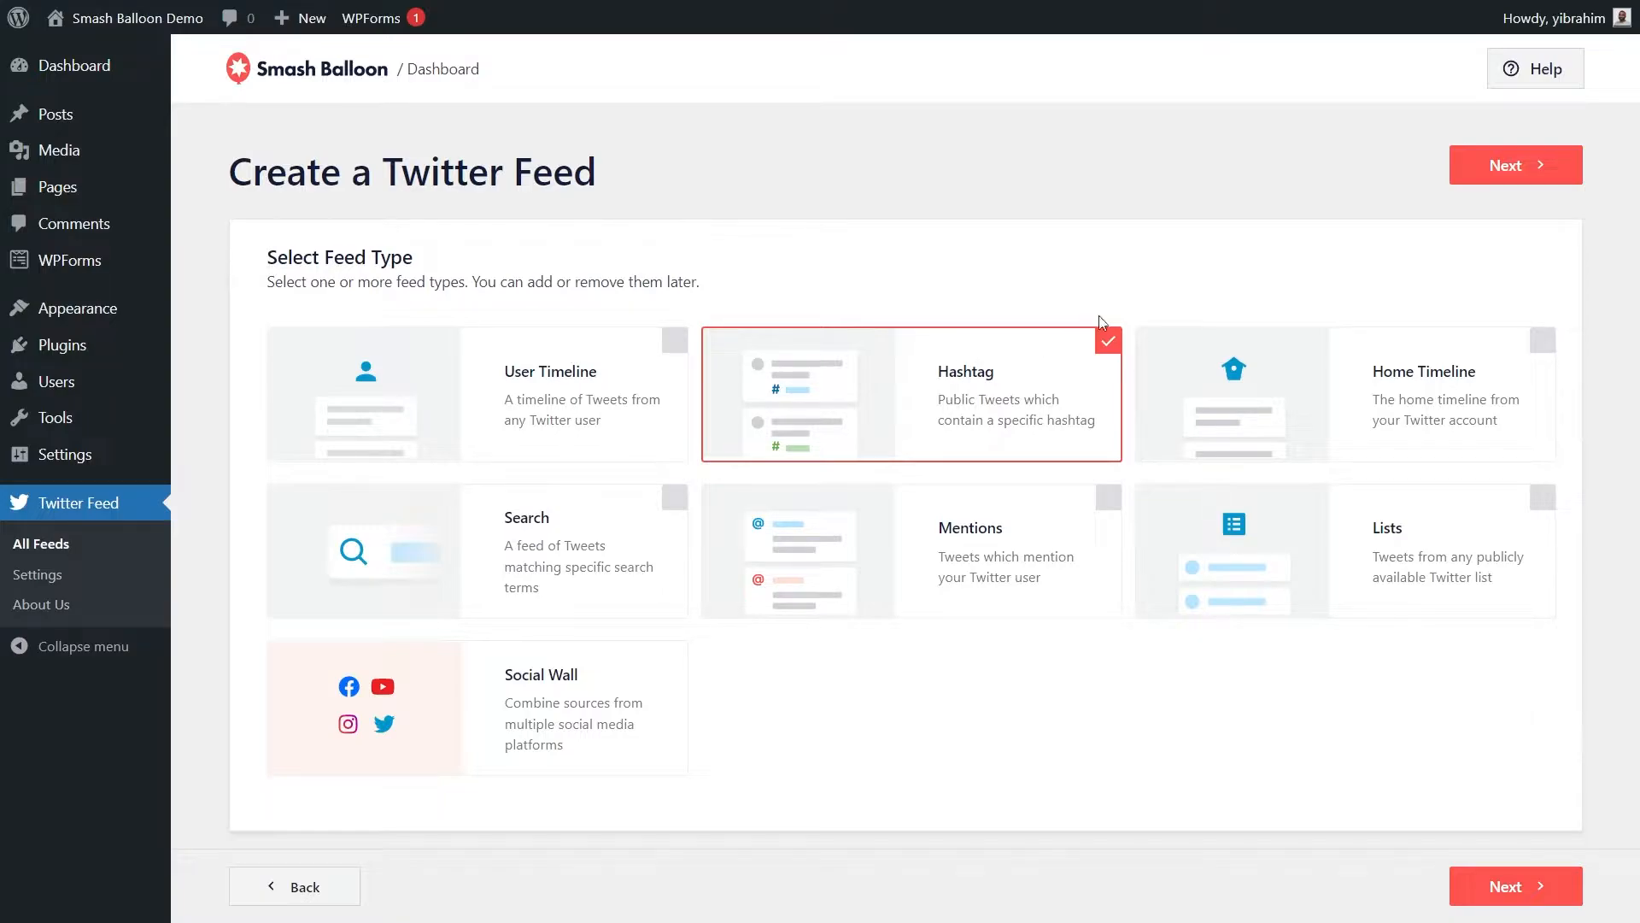
Connect a Twitter account to the new feed and authorize the Smash Balloon Twitter Feed app to access it.
{"action": "left_click", "coordinate": [1493, 173]}
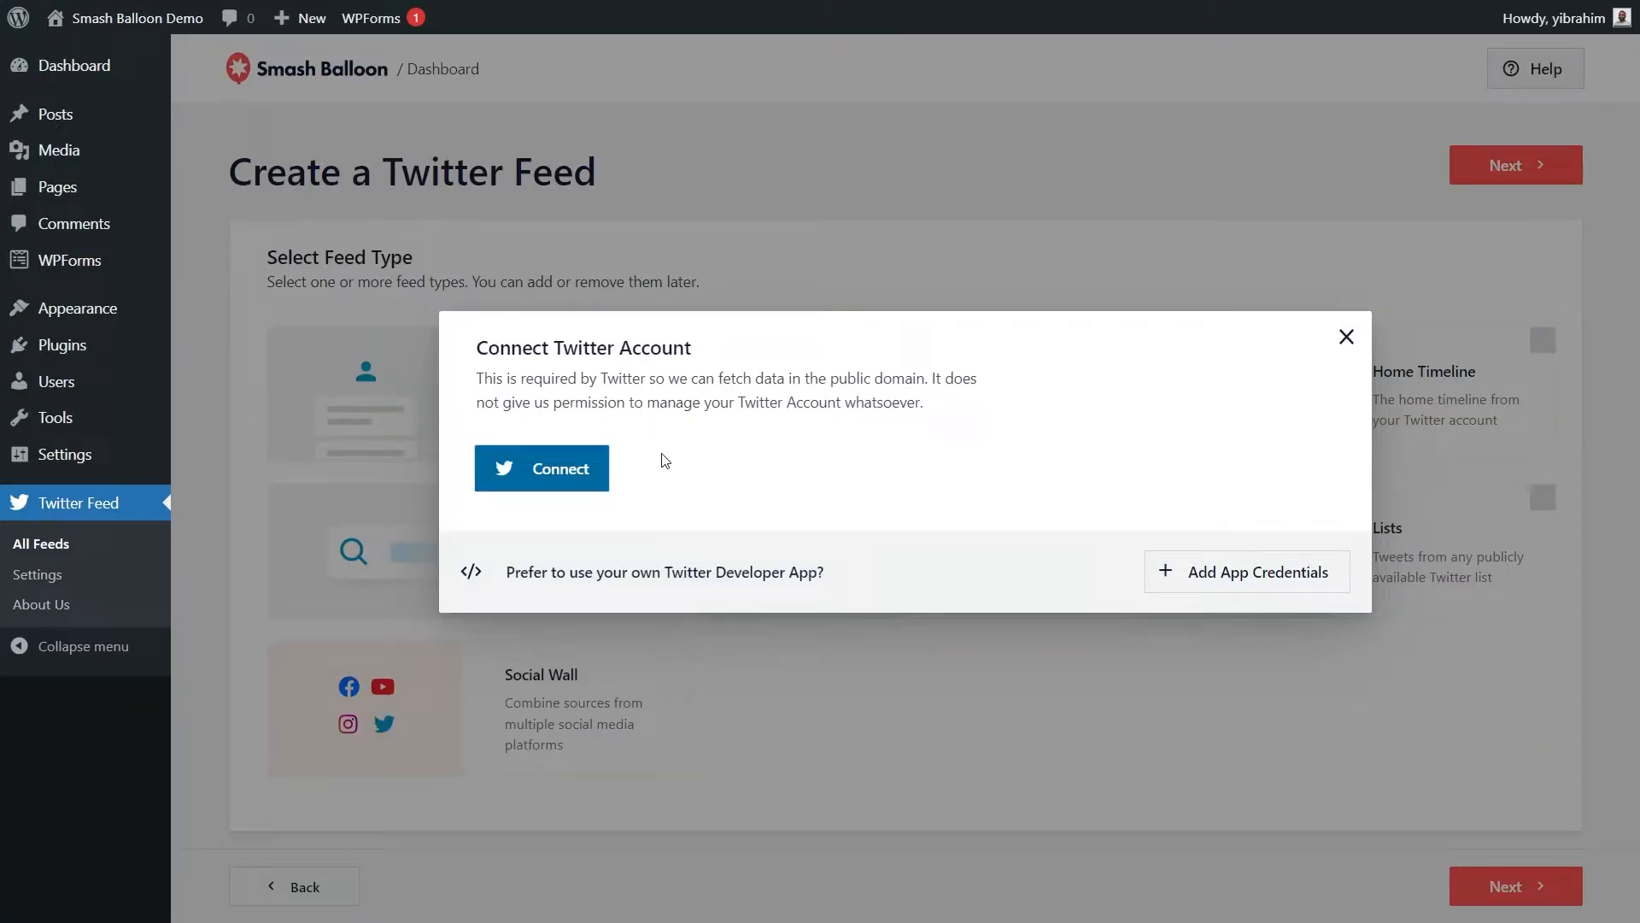
{"action": "left_click", "coordinate": [581, 470]}
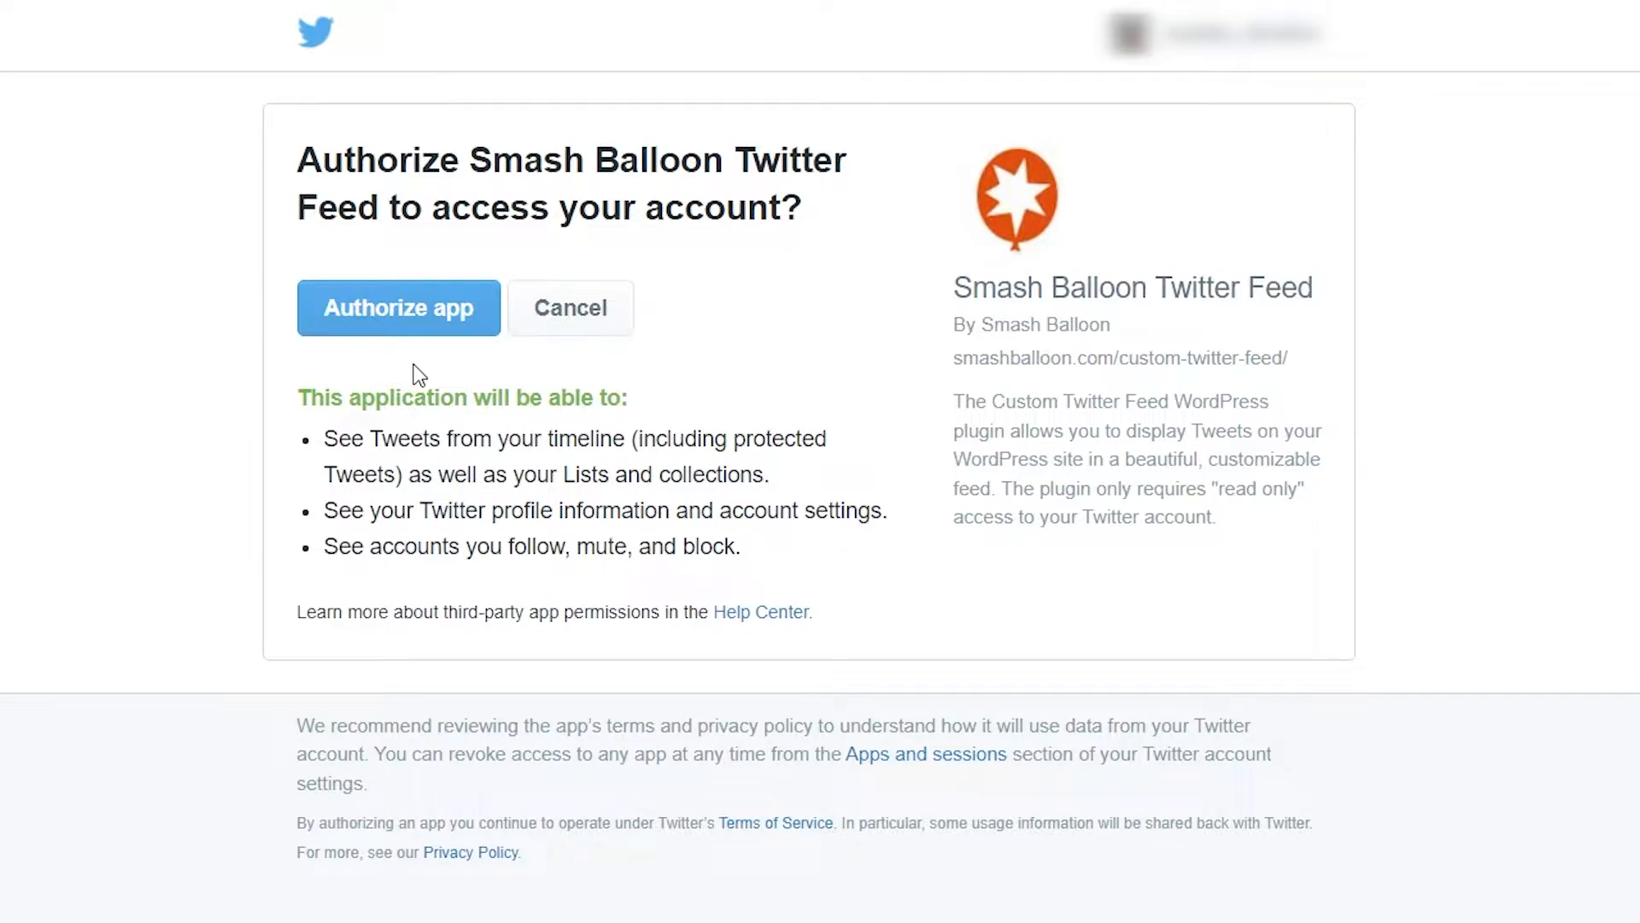
{"action": "left_click", "coordinate": [483, 324]}
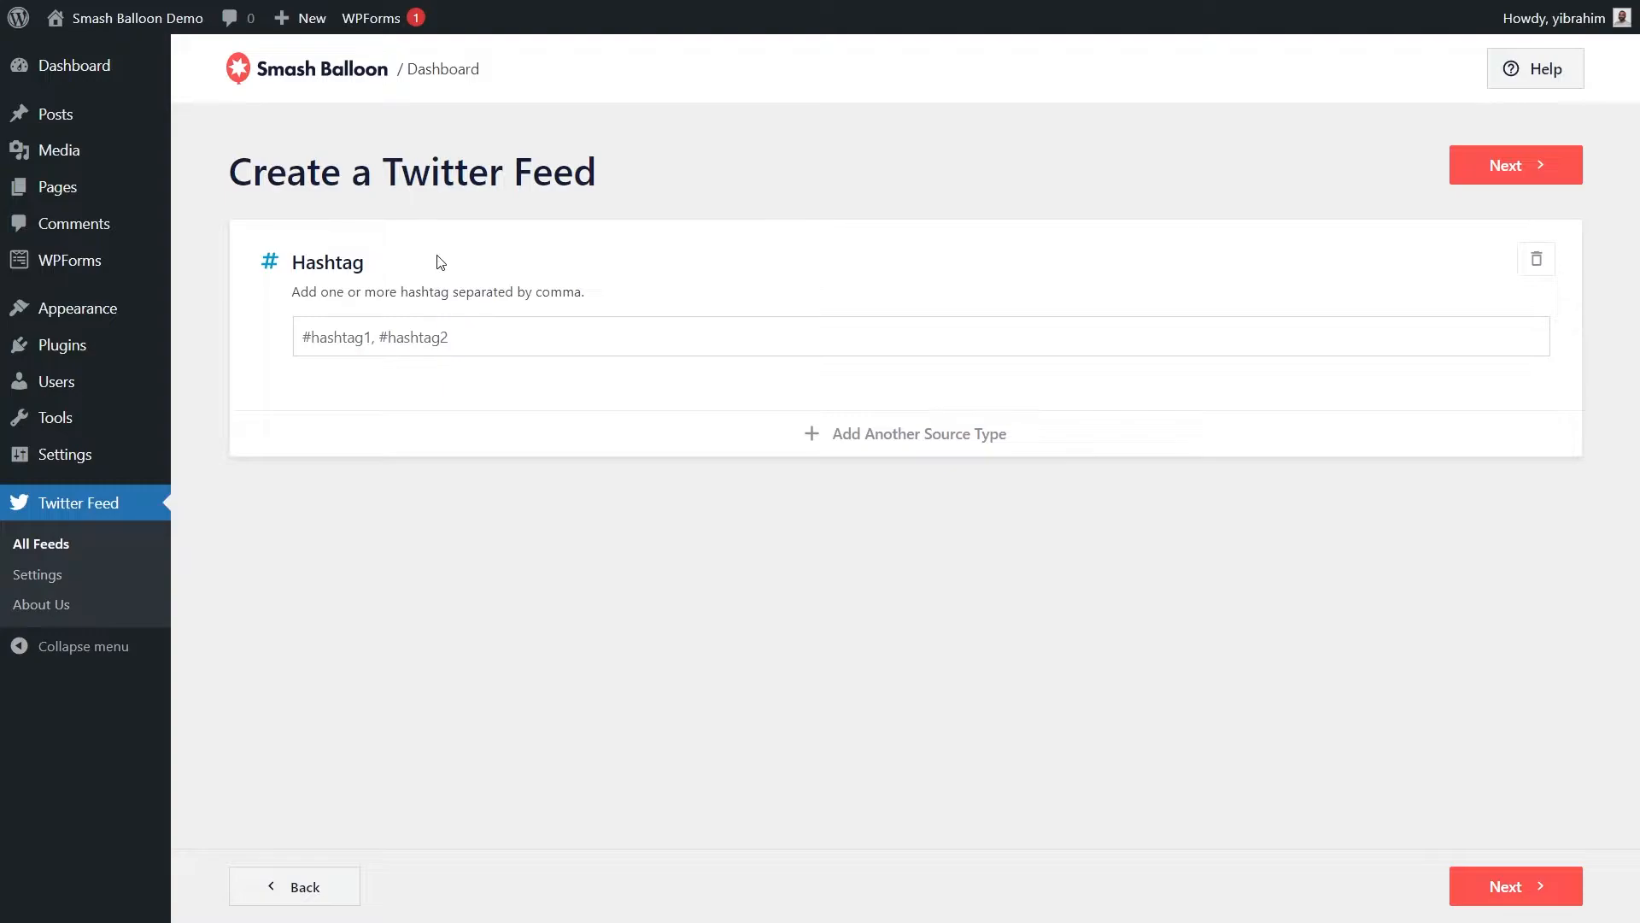
Enter #gopro as the feed's hashtag source and continue to the template choice.
{"action": "left_click", "coordinate": [431, 338]}
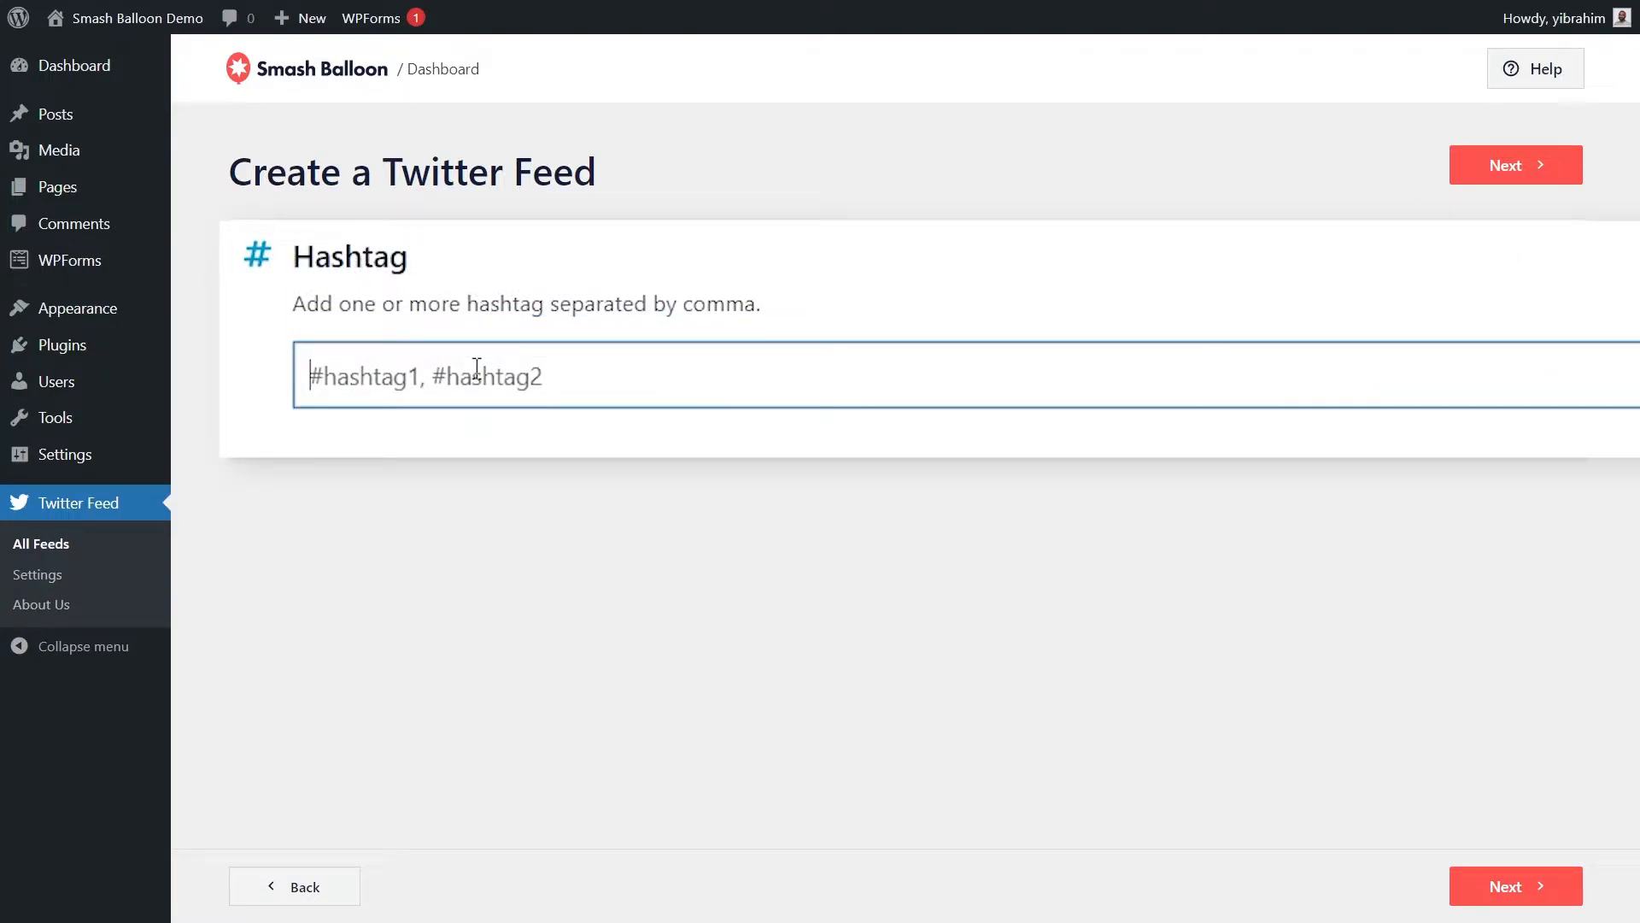
{"action": "type", "text": "#gopro"}
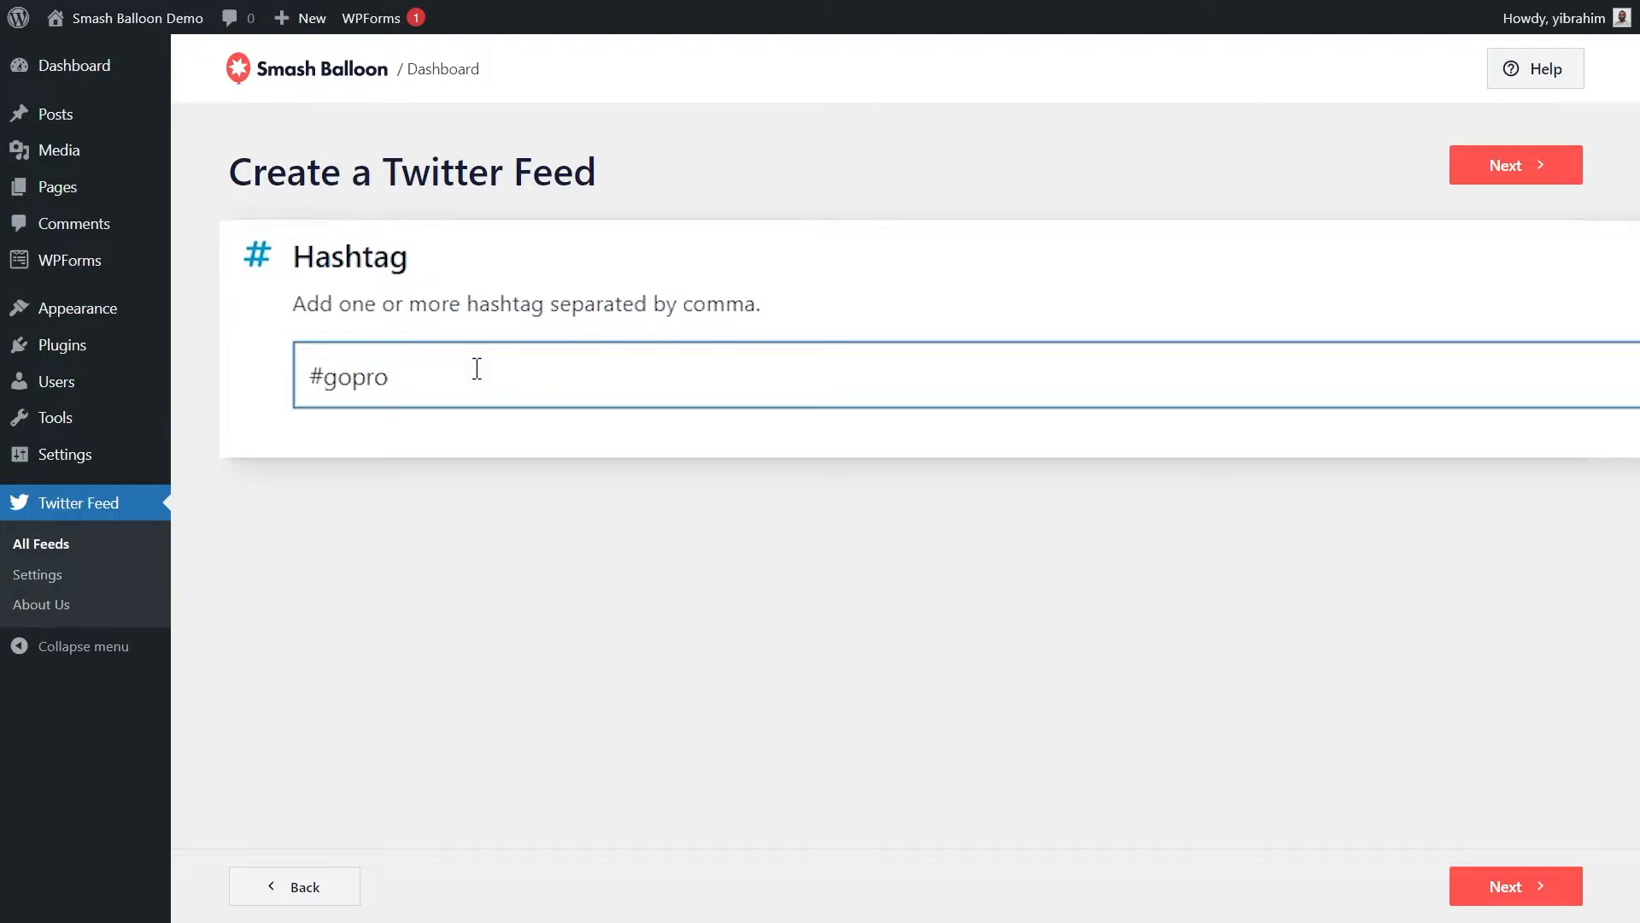
{"action": "type", "text": ", "}
{"action": "type", "text": "#"}
{"action": "type", "text": "apple"}
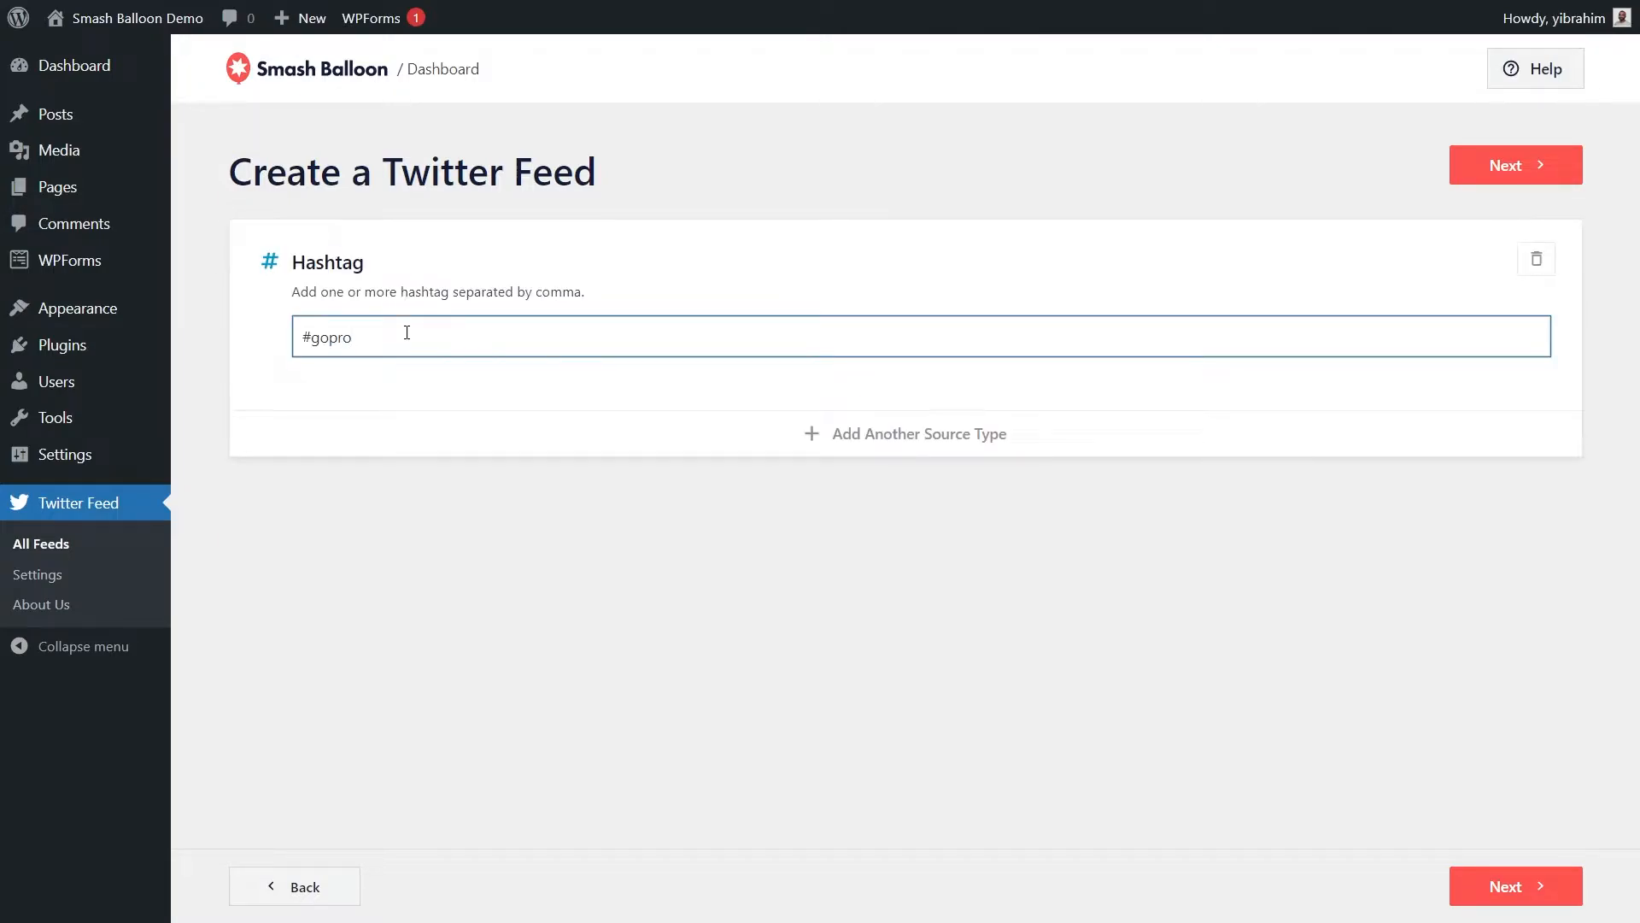
{"action": "left_click", "coordinate": [1472, 182]}
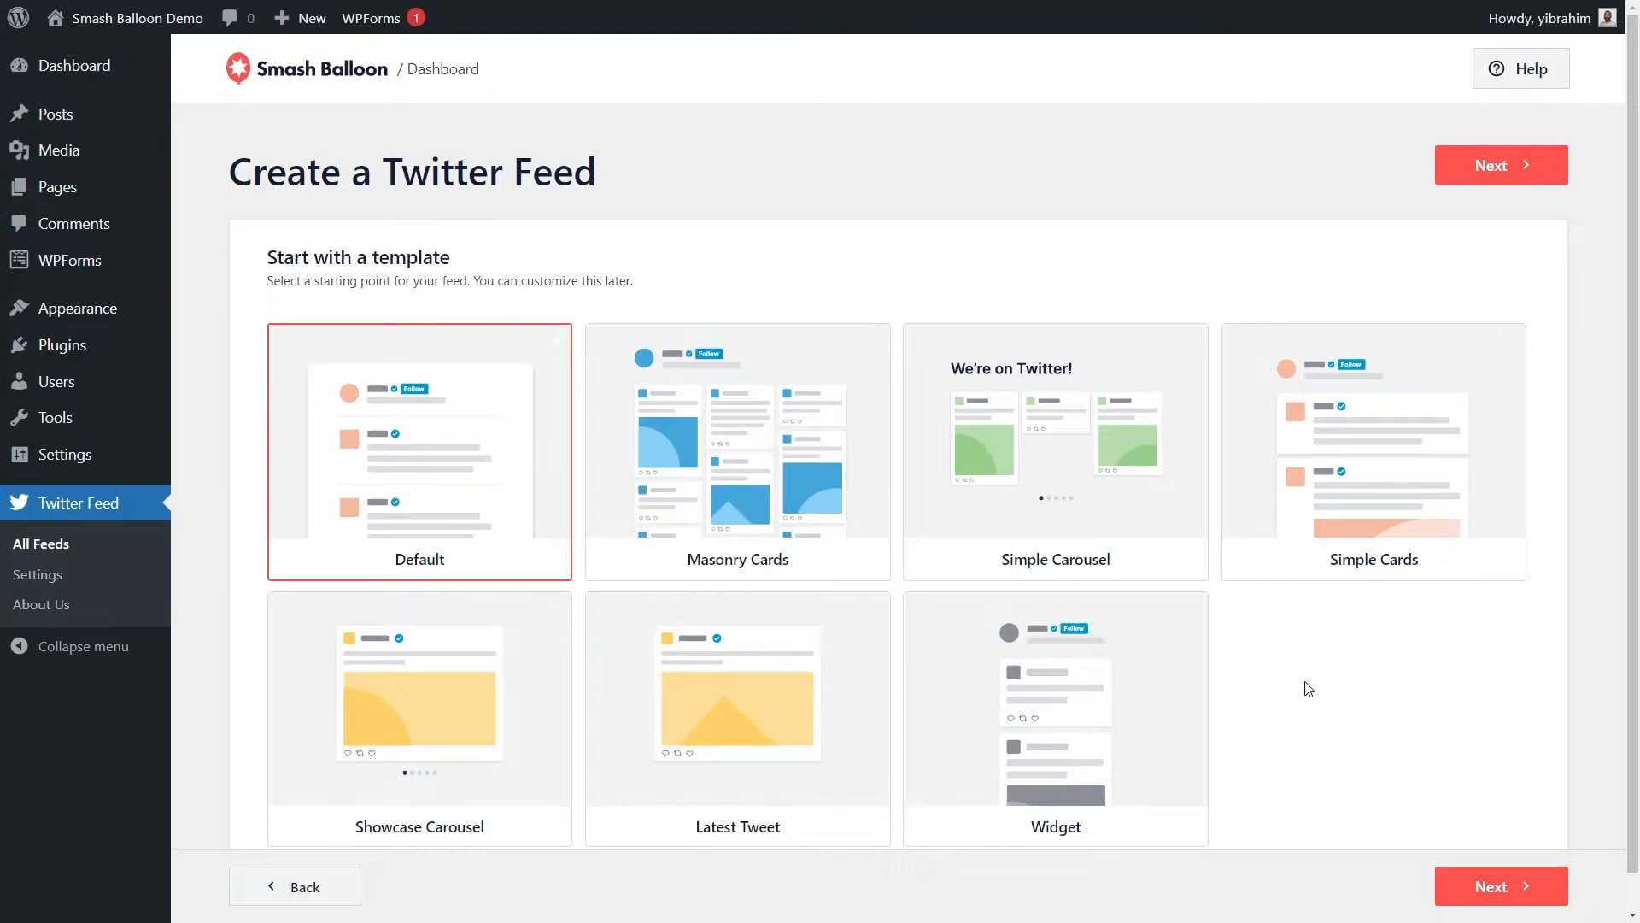
Create the feed from the Simple Carousel template and browse through the tweets in its preview.
{"action": "left_click", "coordinate": [1056, 477]}
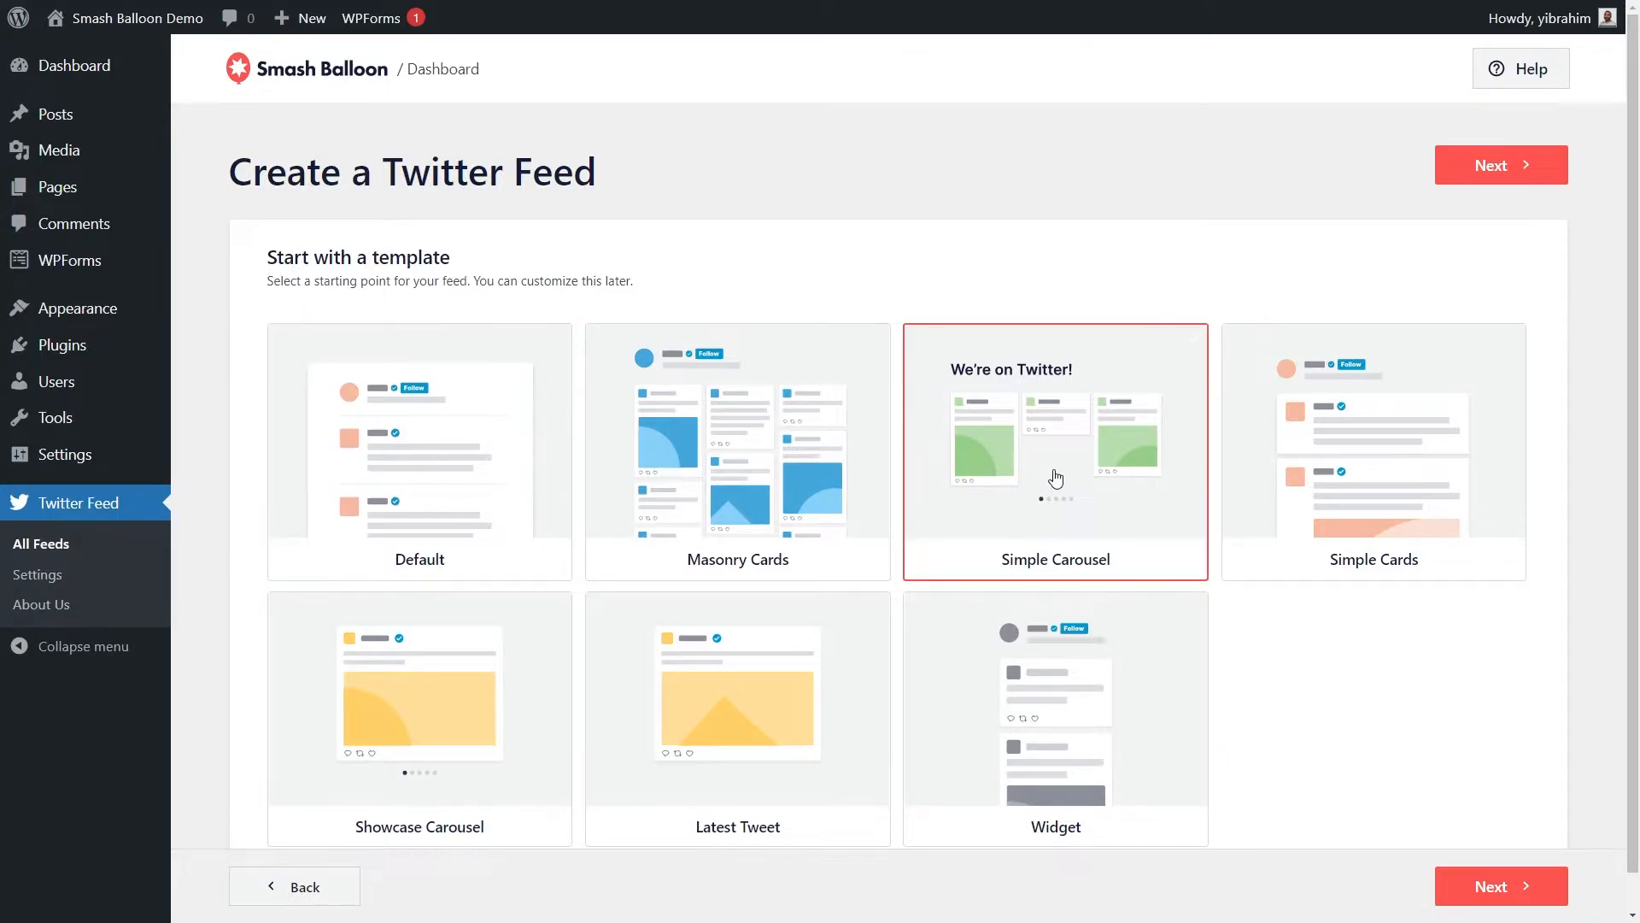
{"action": "left_click", "coordinate": [1529, 167]}
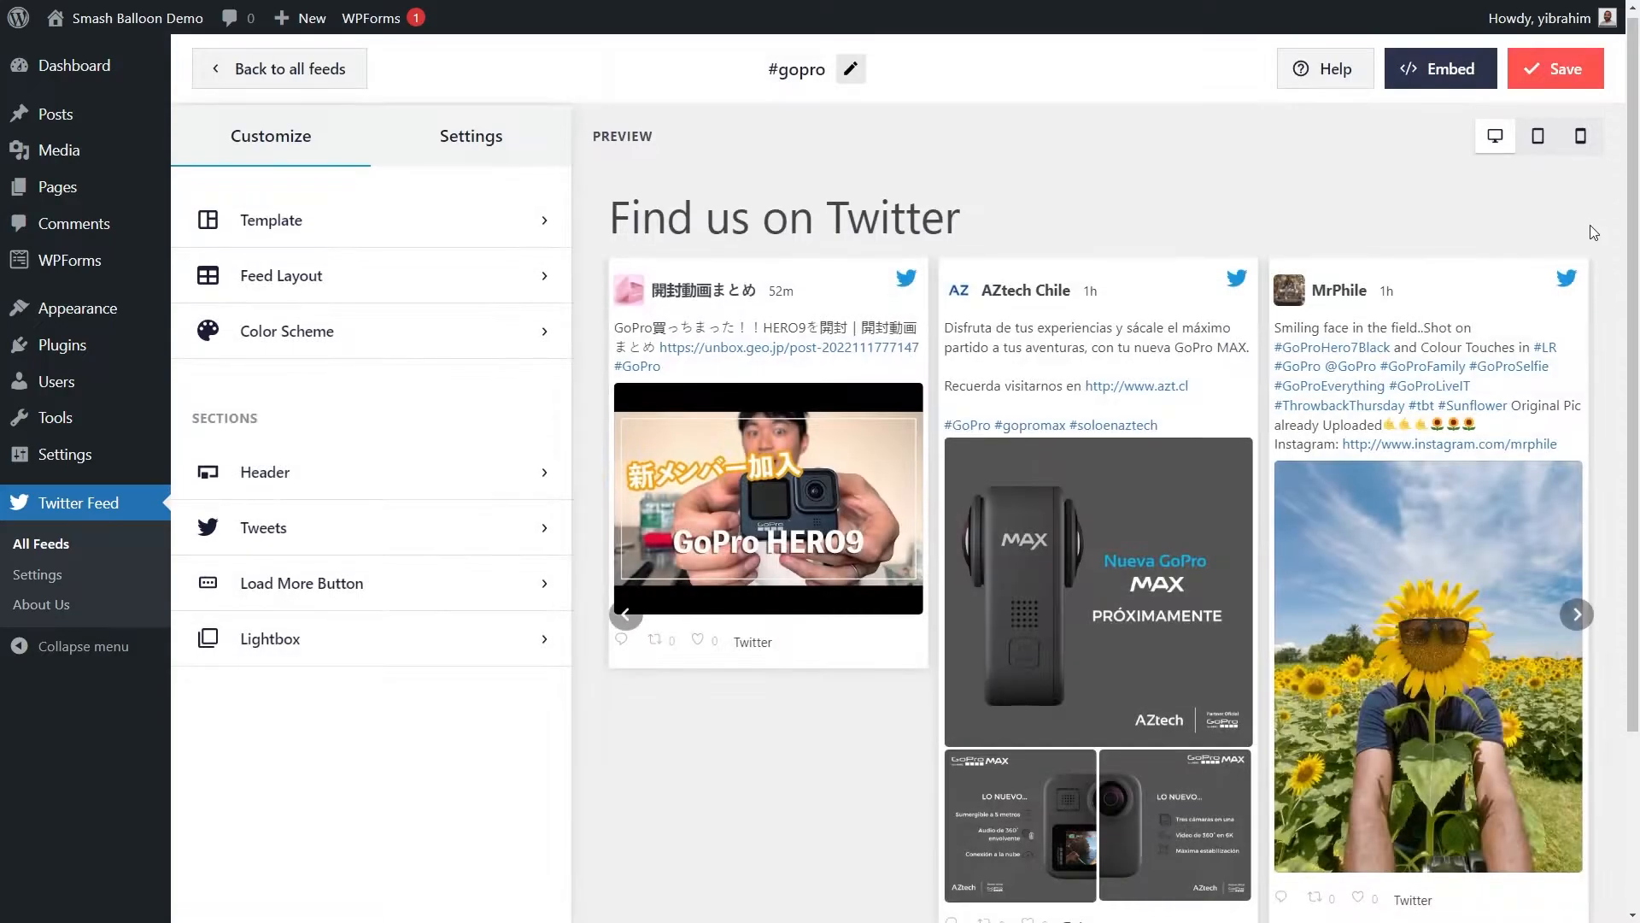
{"action": "scroll", "coordinate": [1592, 228], "scroll_direction": "down", "scroll_amount": 1}
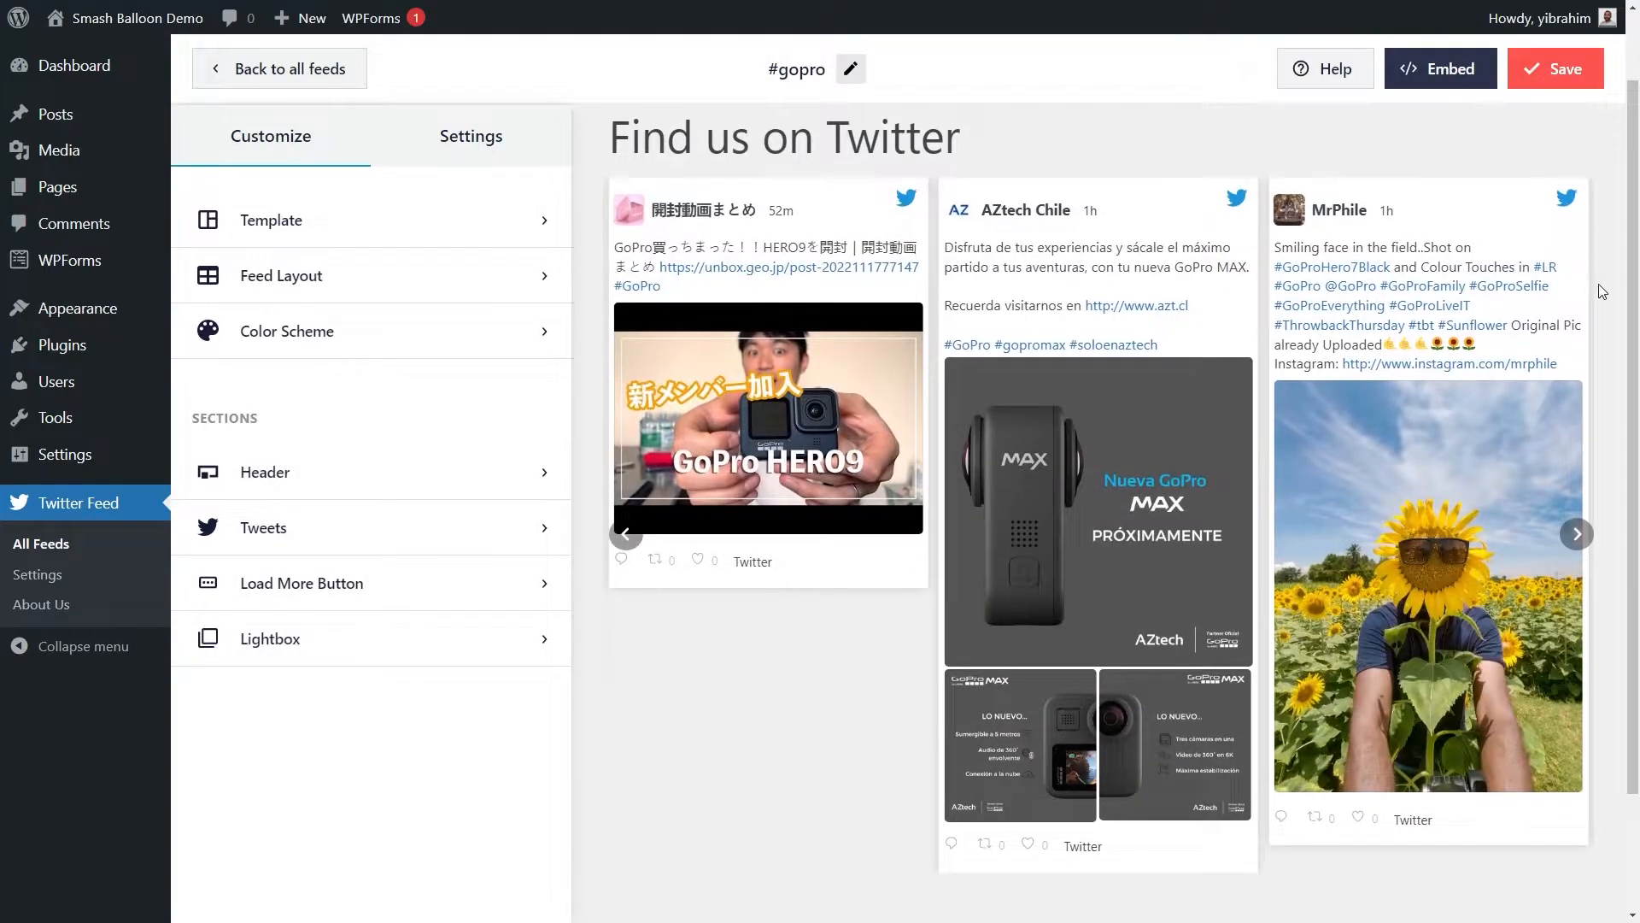
{"action": "left_click", "coordinate": [1577, 534]}
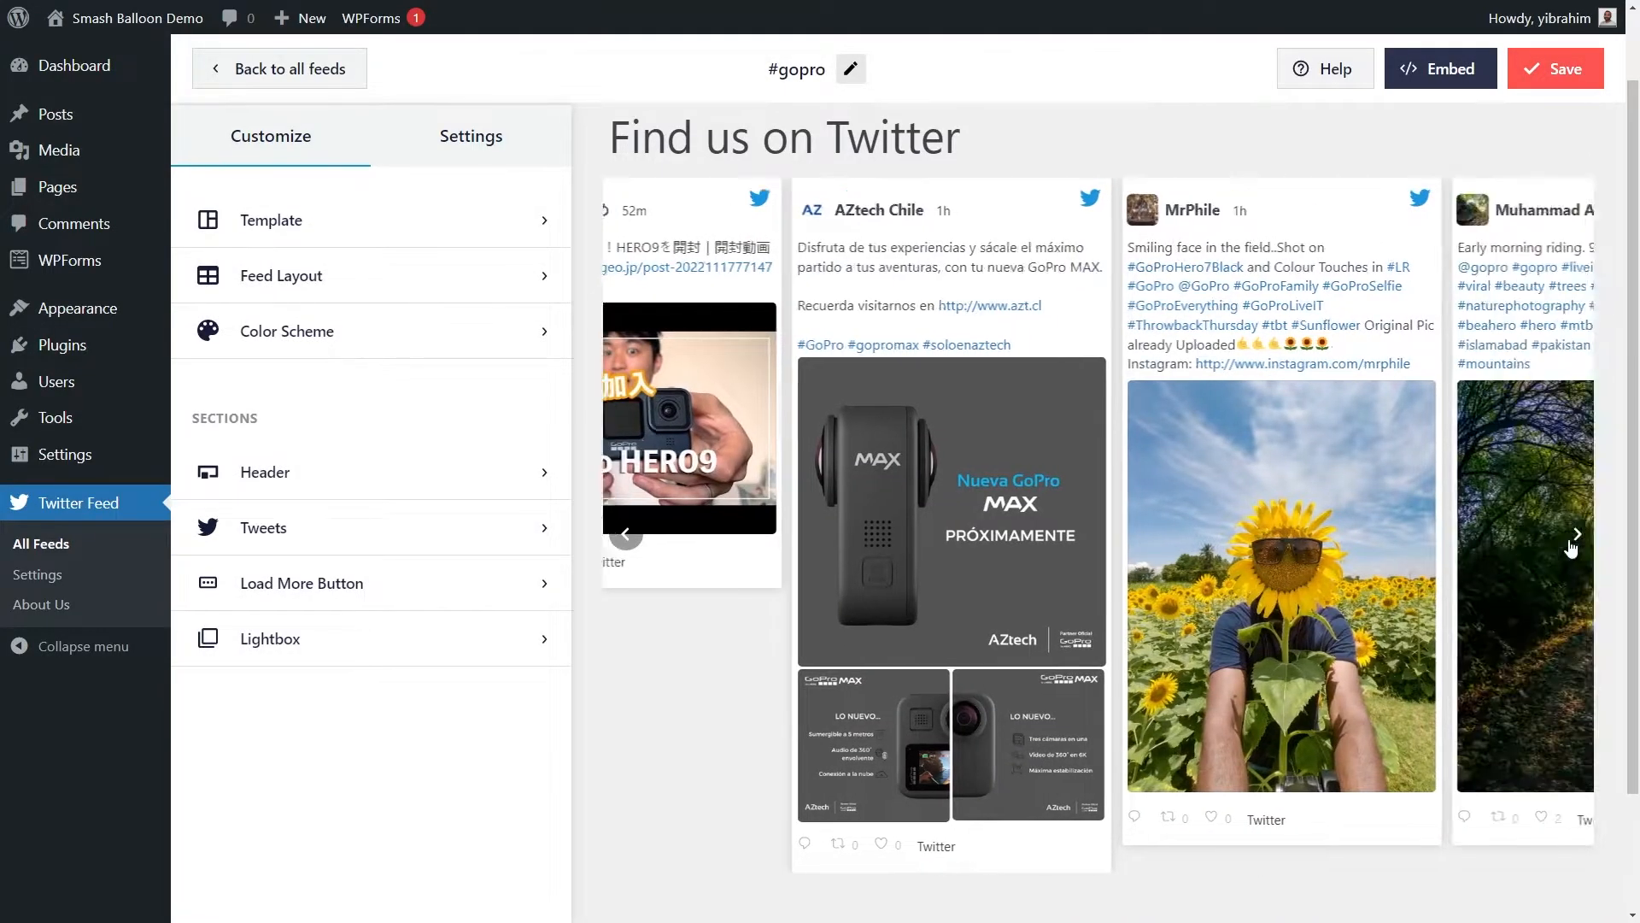
{"action": "left_click", "coordinate": [1577, 534]}
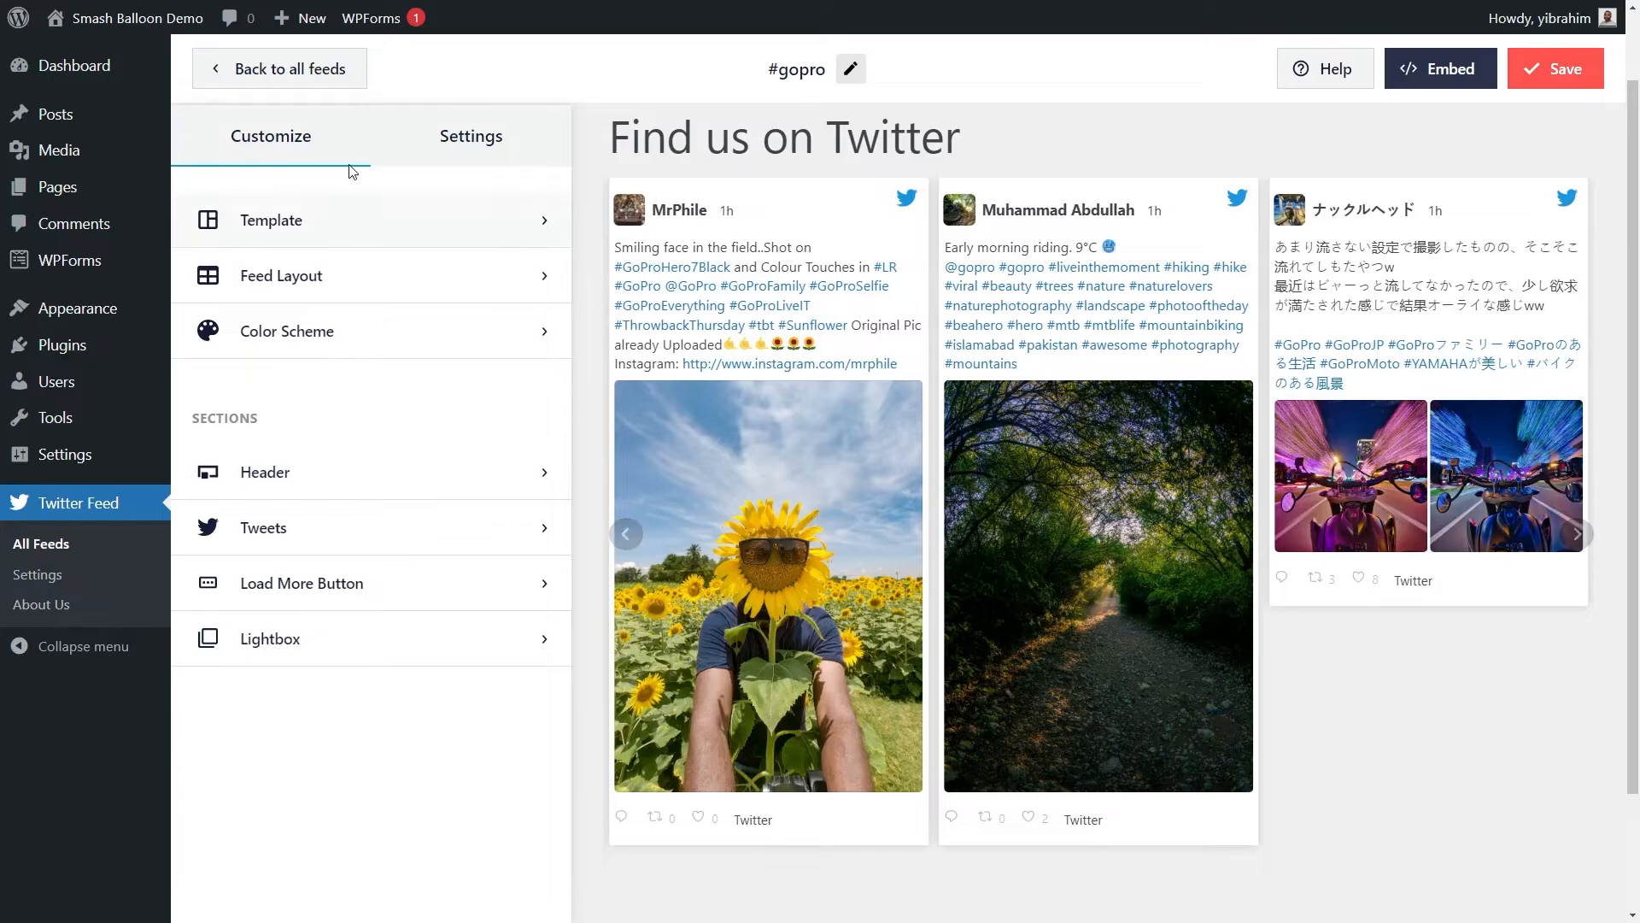
Try the List and Masonry feed layouts in the preview, and set the layout back to Carousel.
{"action": "left_click", "coordinate": [314, 275]}
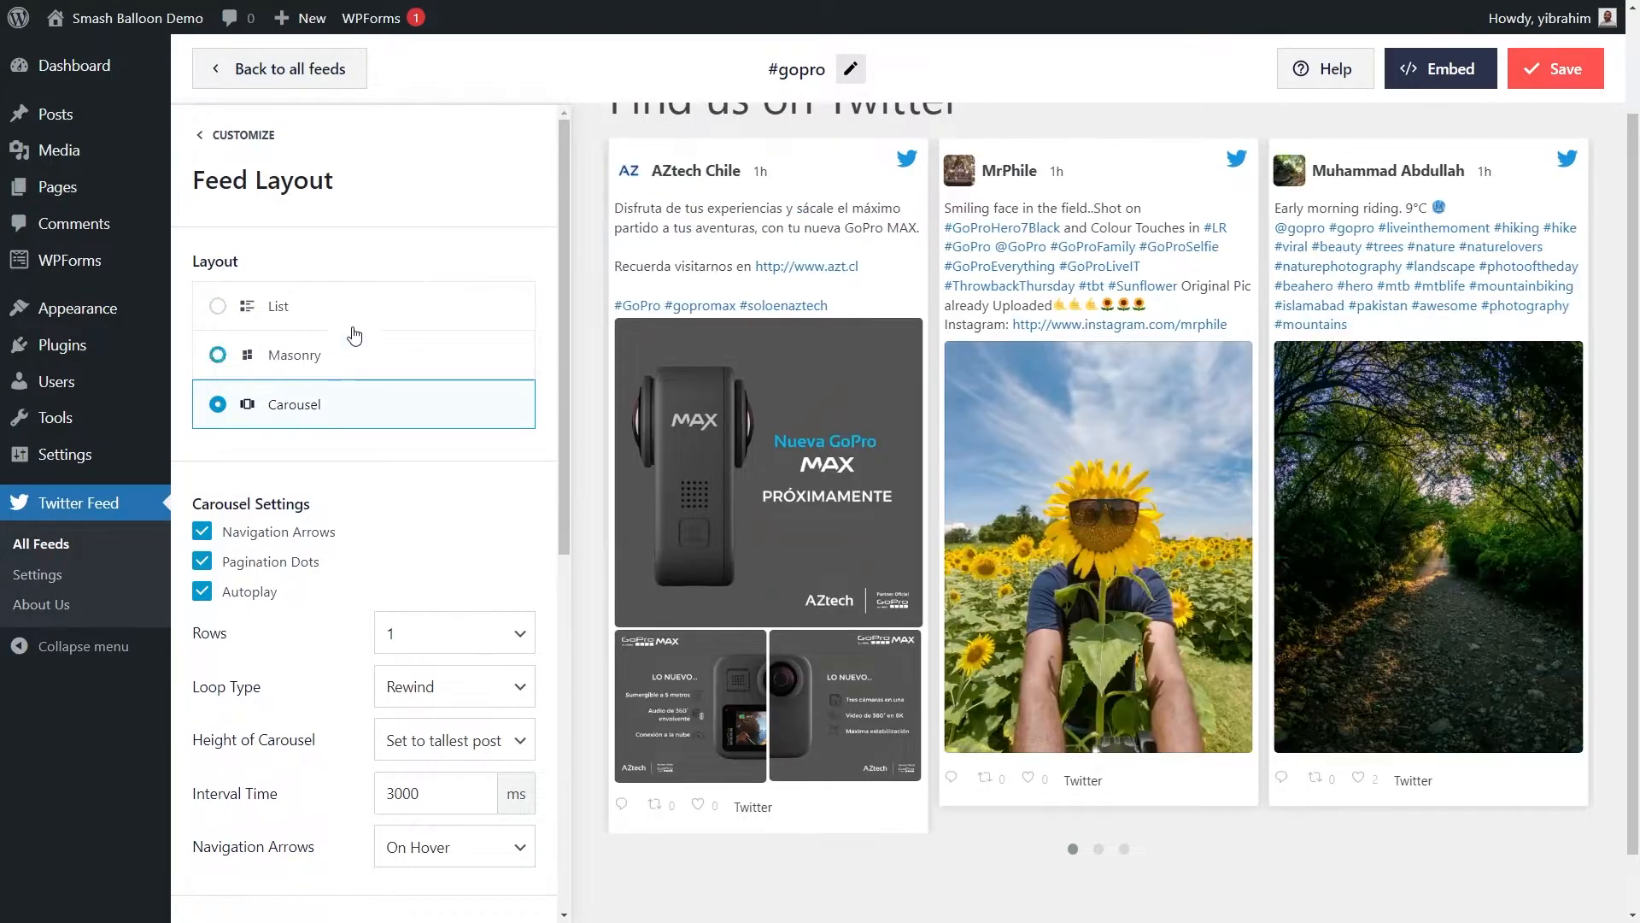
{"action": "left_click", "coordinate": [405, 318]}
{"action": "scroll", "coordinate": [867, 397], "scroll_direction": "down", "scroll_amount": 6}
{"action": "scroll", "coordinate": [863, 400], "scroll_direction": "down", "scroll_amount": 10}
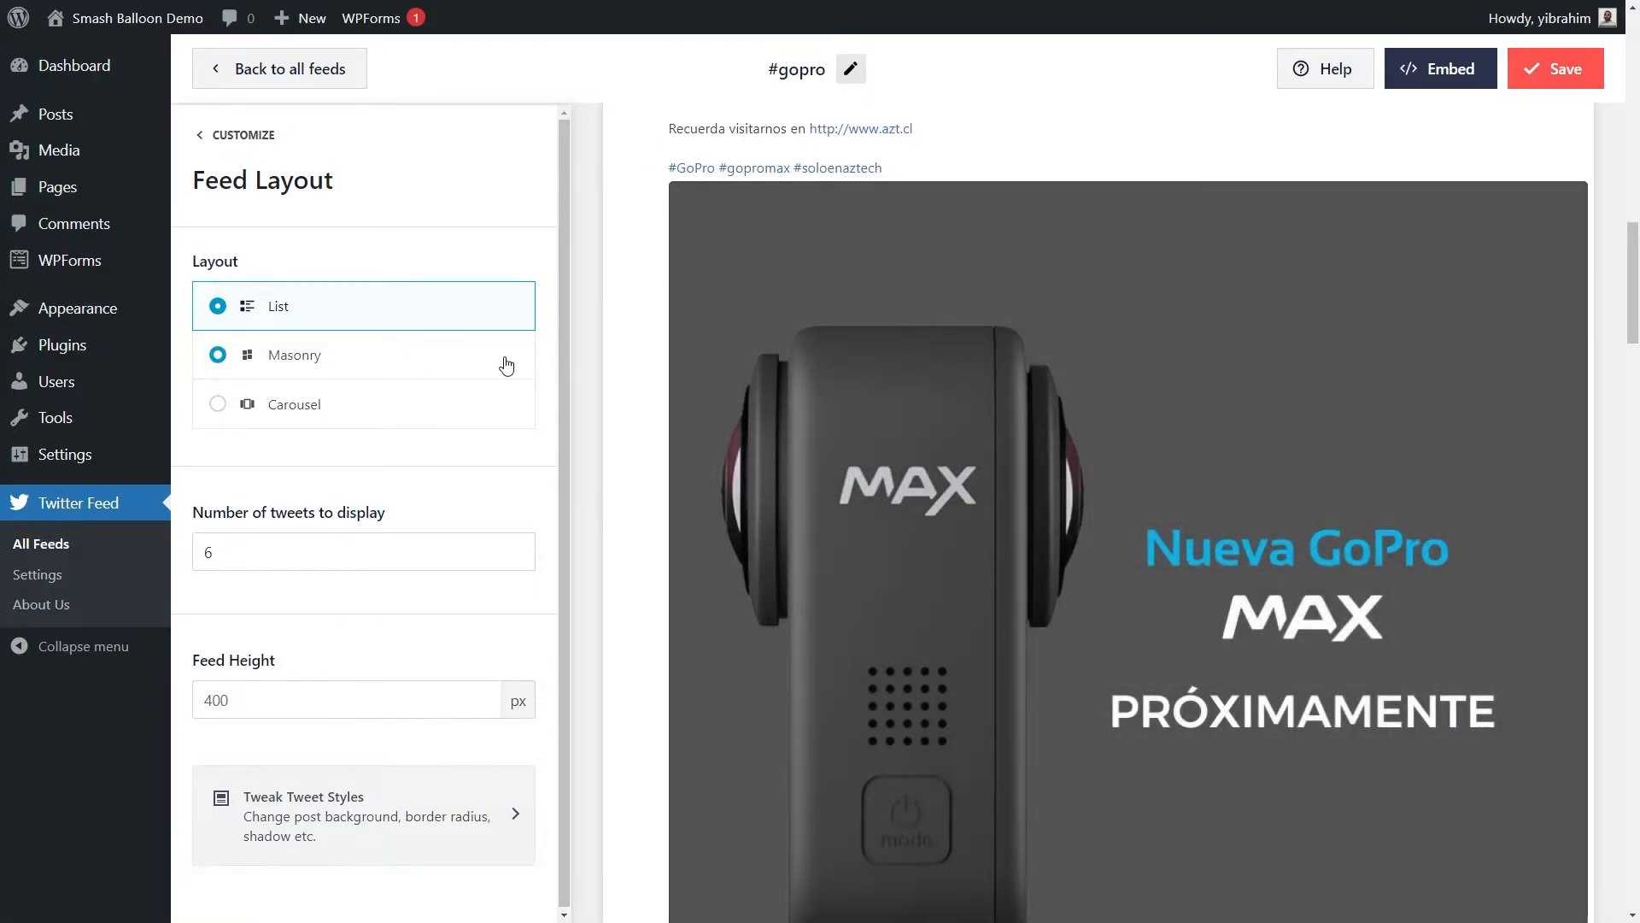
{"action": "left_click", "coordinate": [504, 359]}
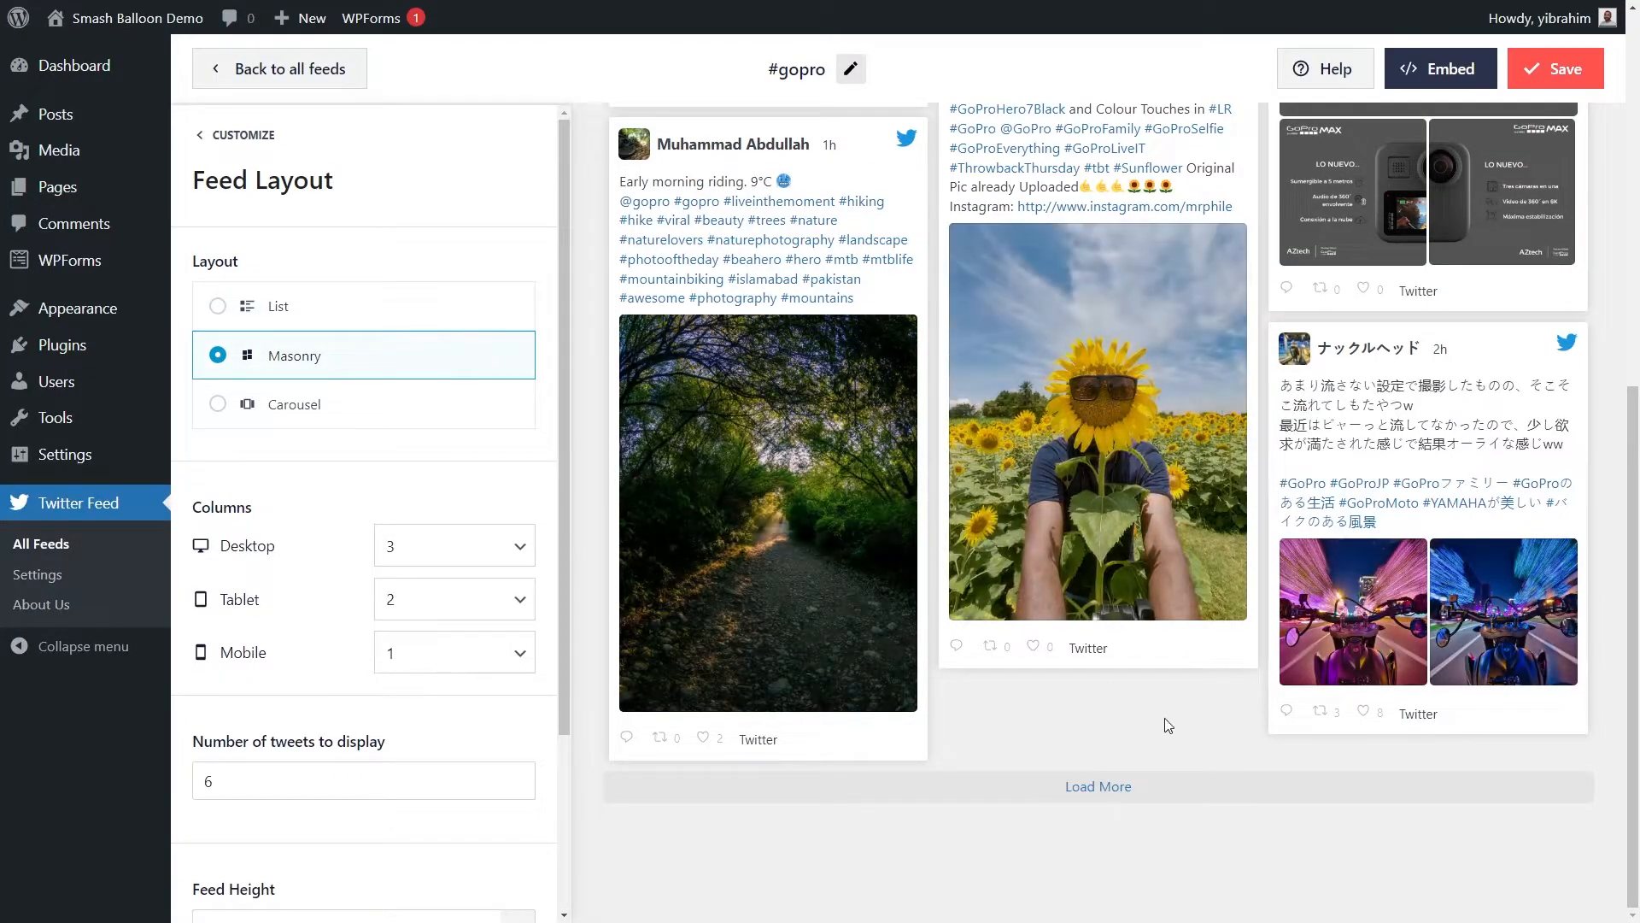
{"action": "scroll", "coordinate": [1165, 717], "scroll_direction": "up", "scroll_amount": 3}
{"action": "scroll", "coordinate": [1166, 726], "scroll_direction": "up", "scroll_amount": 3}
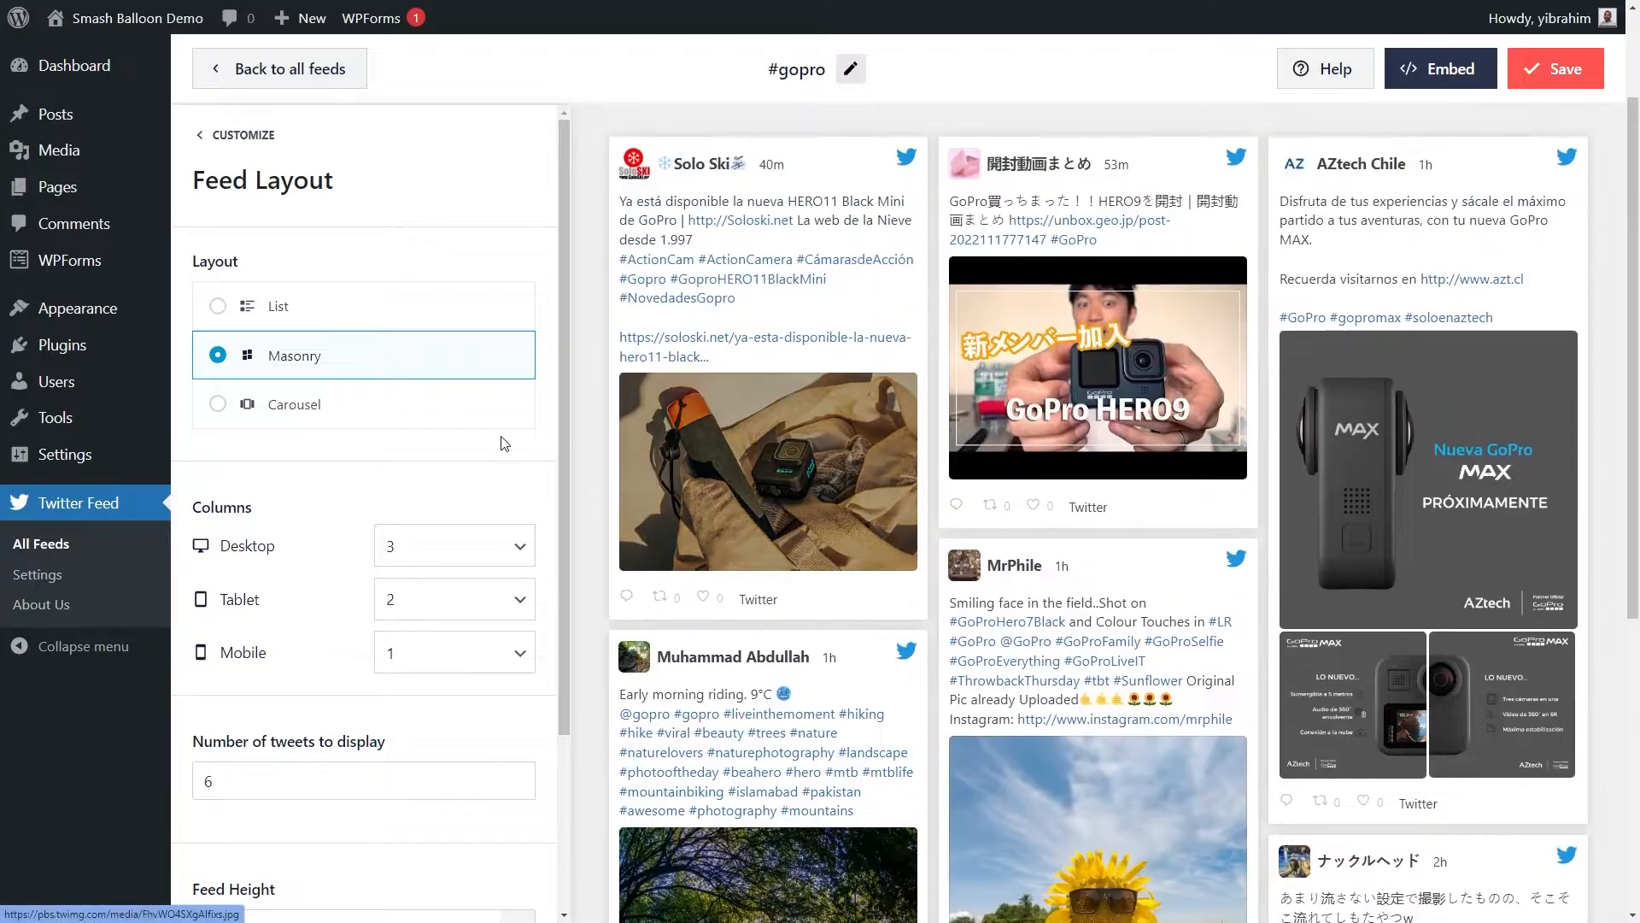
{"action": "left_click", "coordinate": [428, 411]}
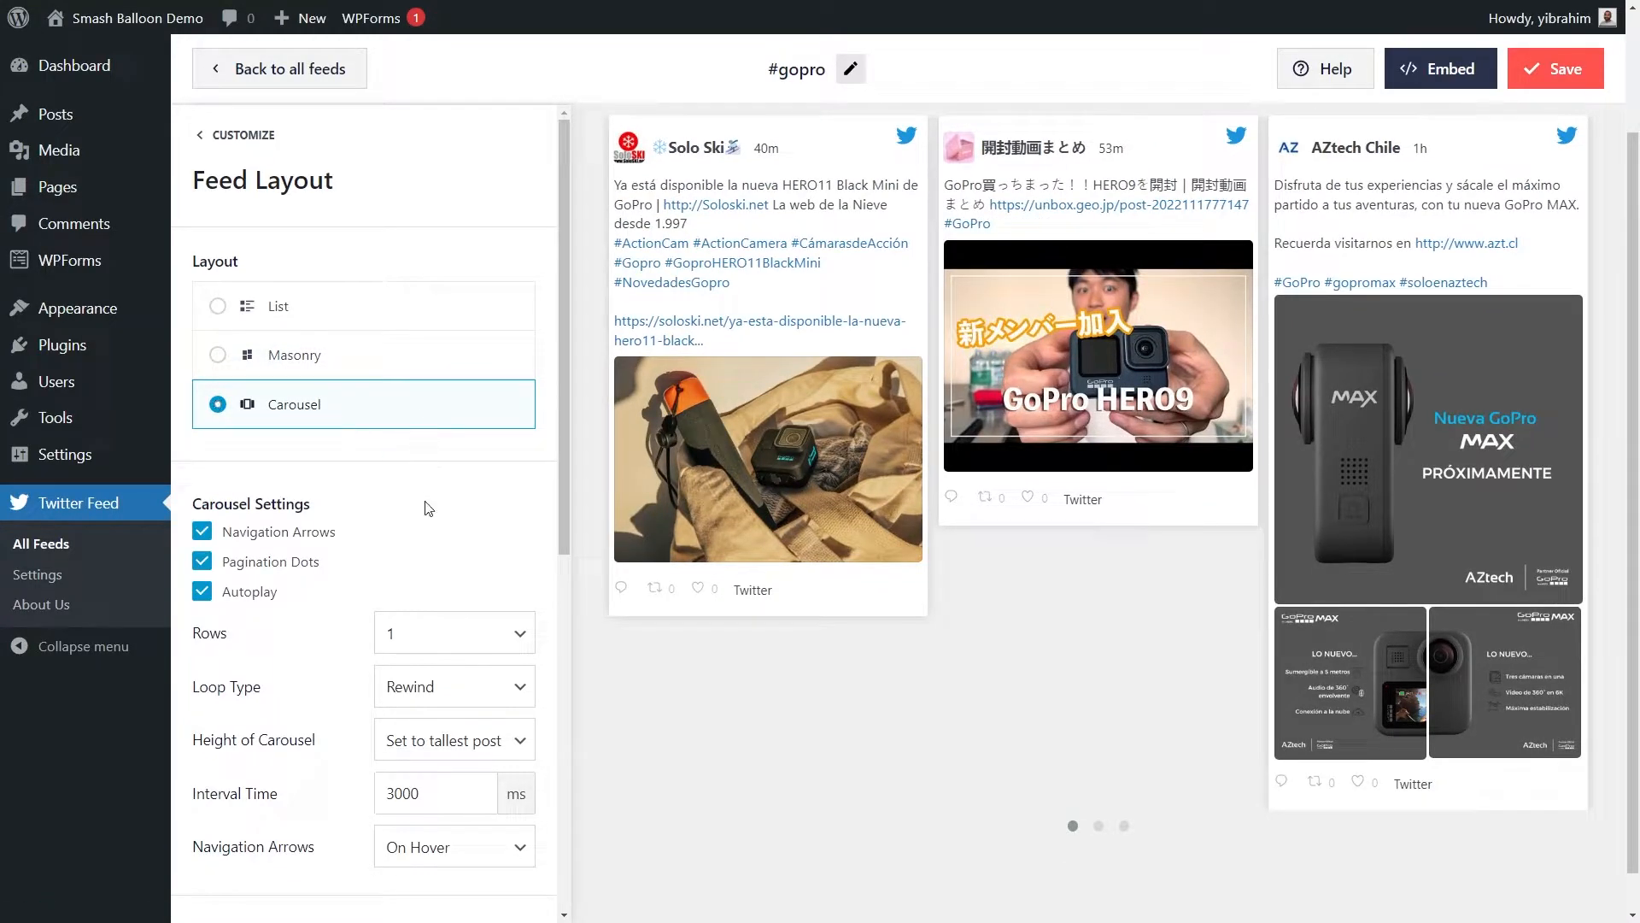
Review the carousel and column settings of the feed layout, including the available desktop column counts.
{"action": "scroll", "coordinate": [428, 509], "scroll_direction": "down", "scroll_amount": 2}
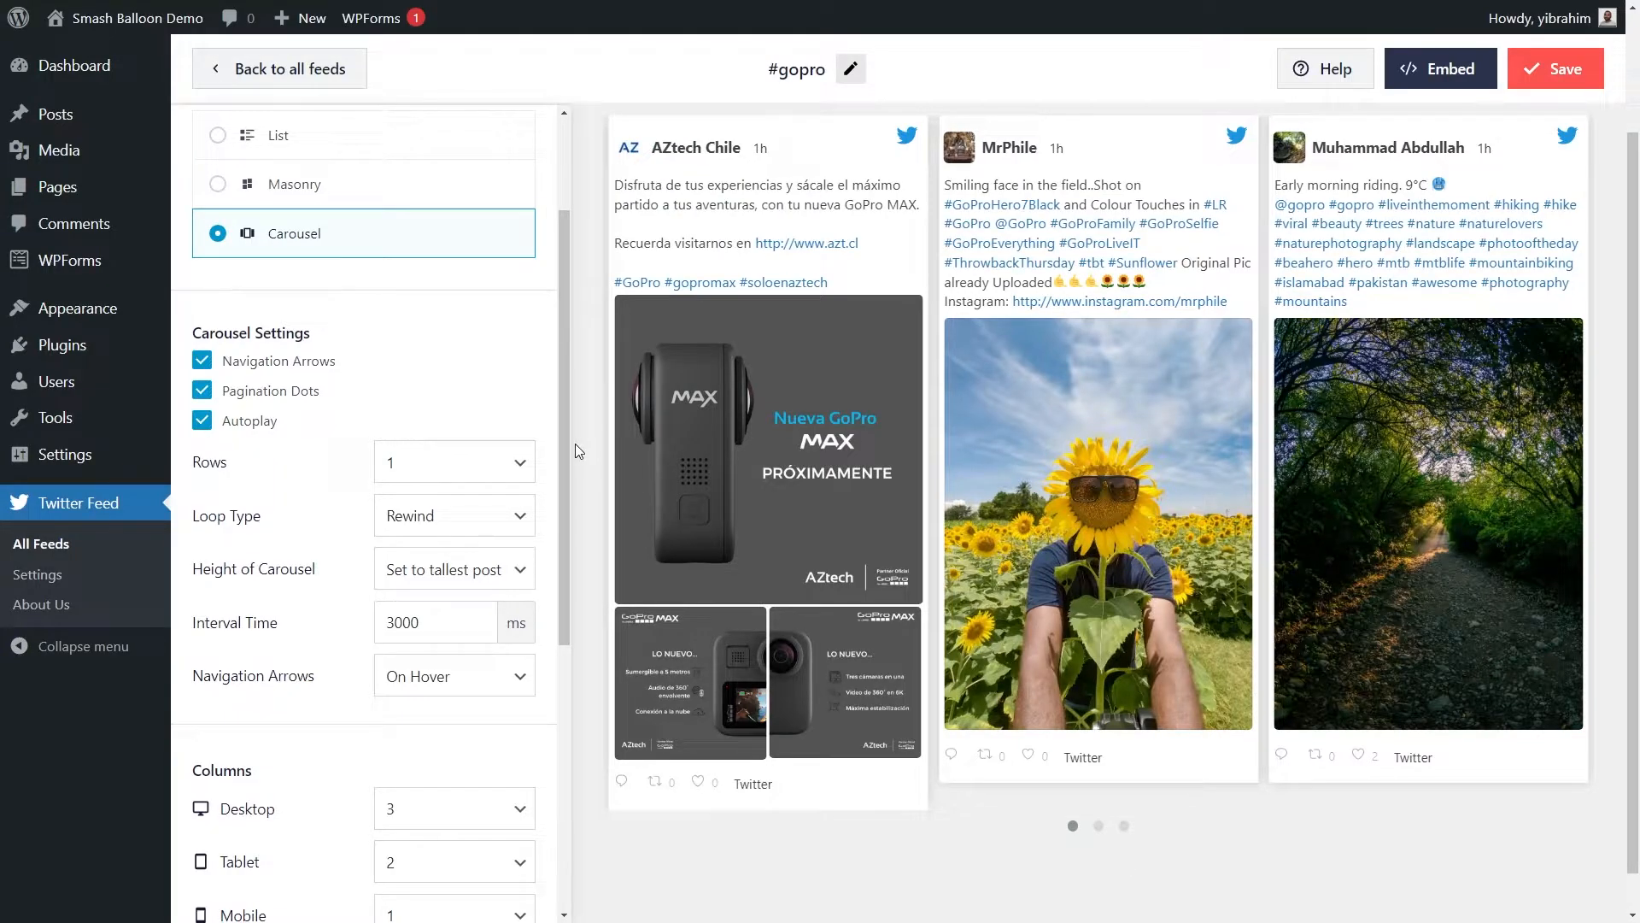
{"action": "scroll", "coordinate": [549, 451], "scroll_direction": "down", "scroll_amount": 1}
{"action": "scroll", "coordinate": [550, 451], "scroll_direction": "down", "scroll_amount": 3}
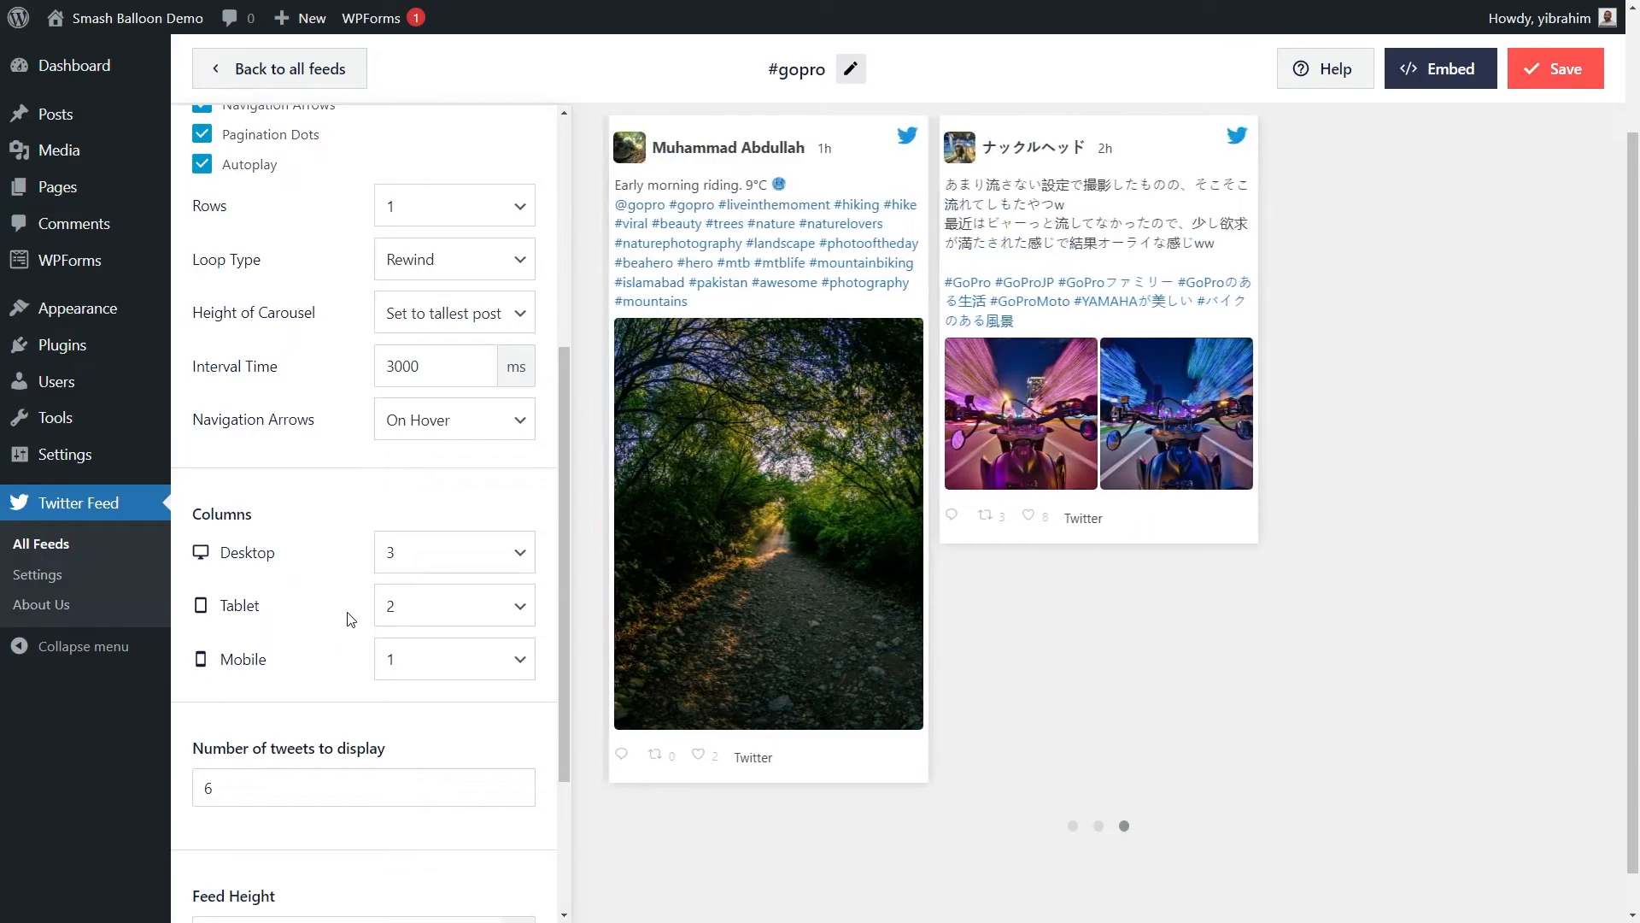
{"action": "left_click", "coordinate": [441, 566]}
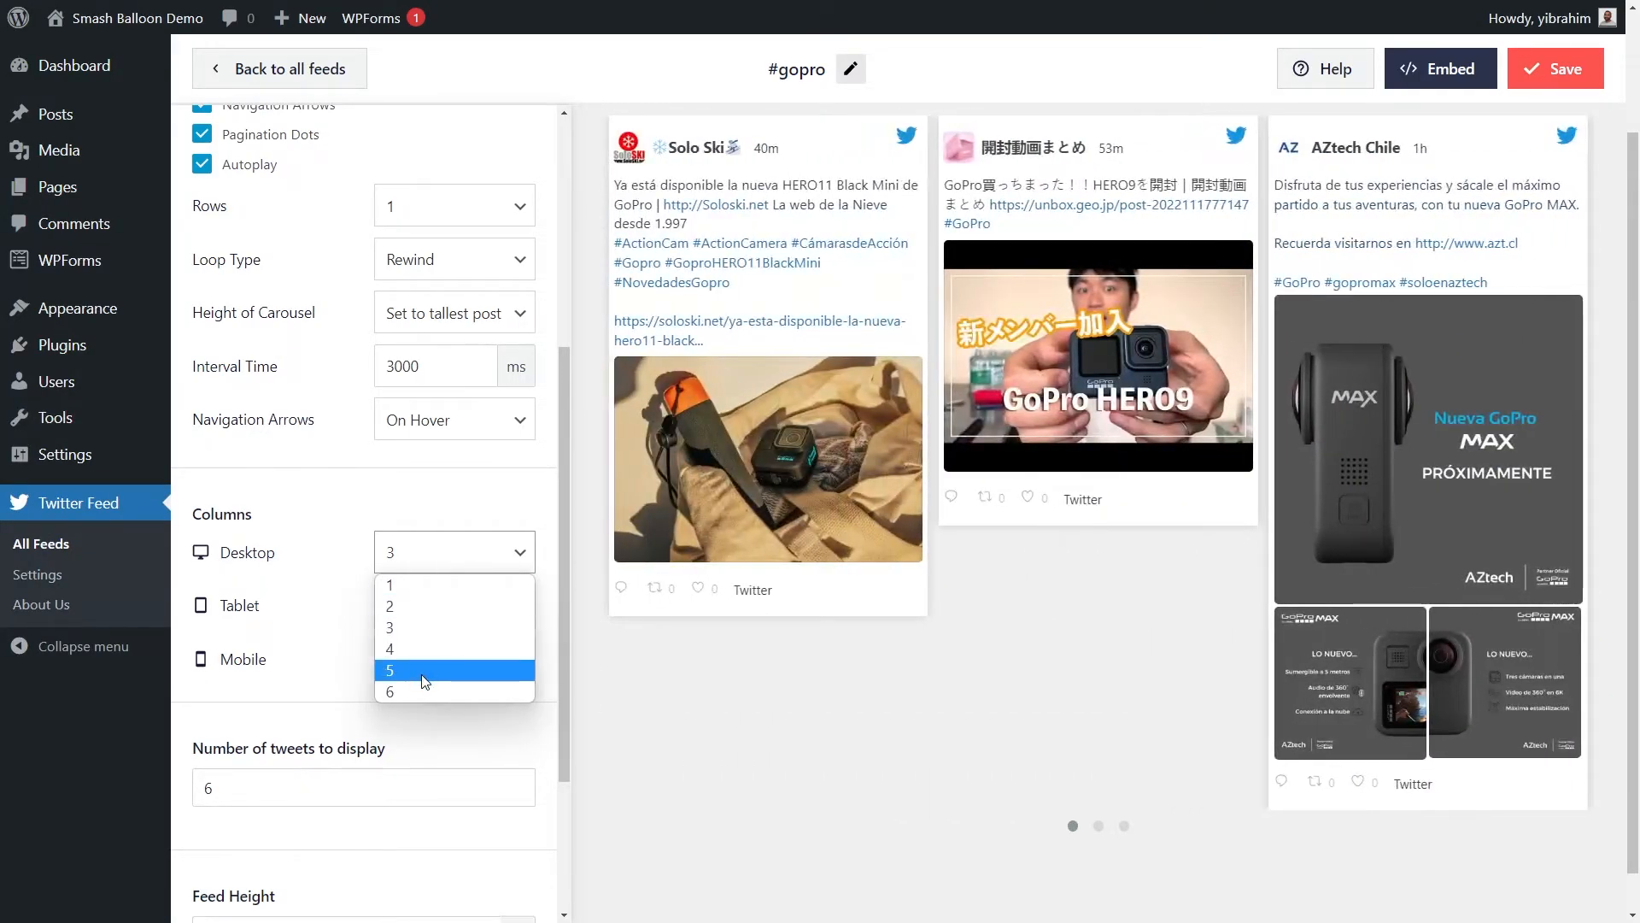
{"action": "left_click", "coordinate": [328, 554]}
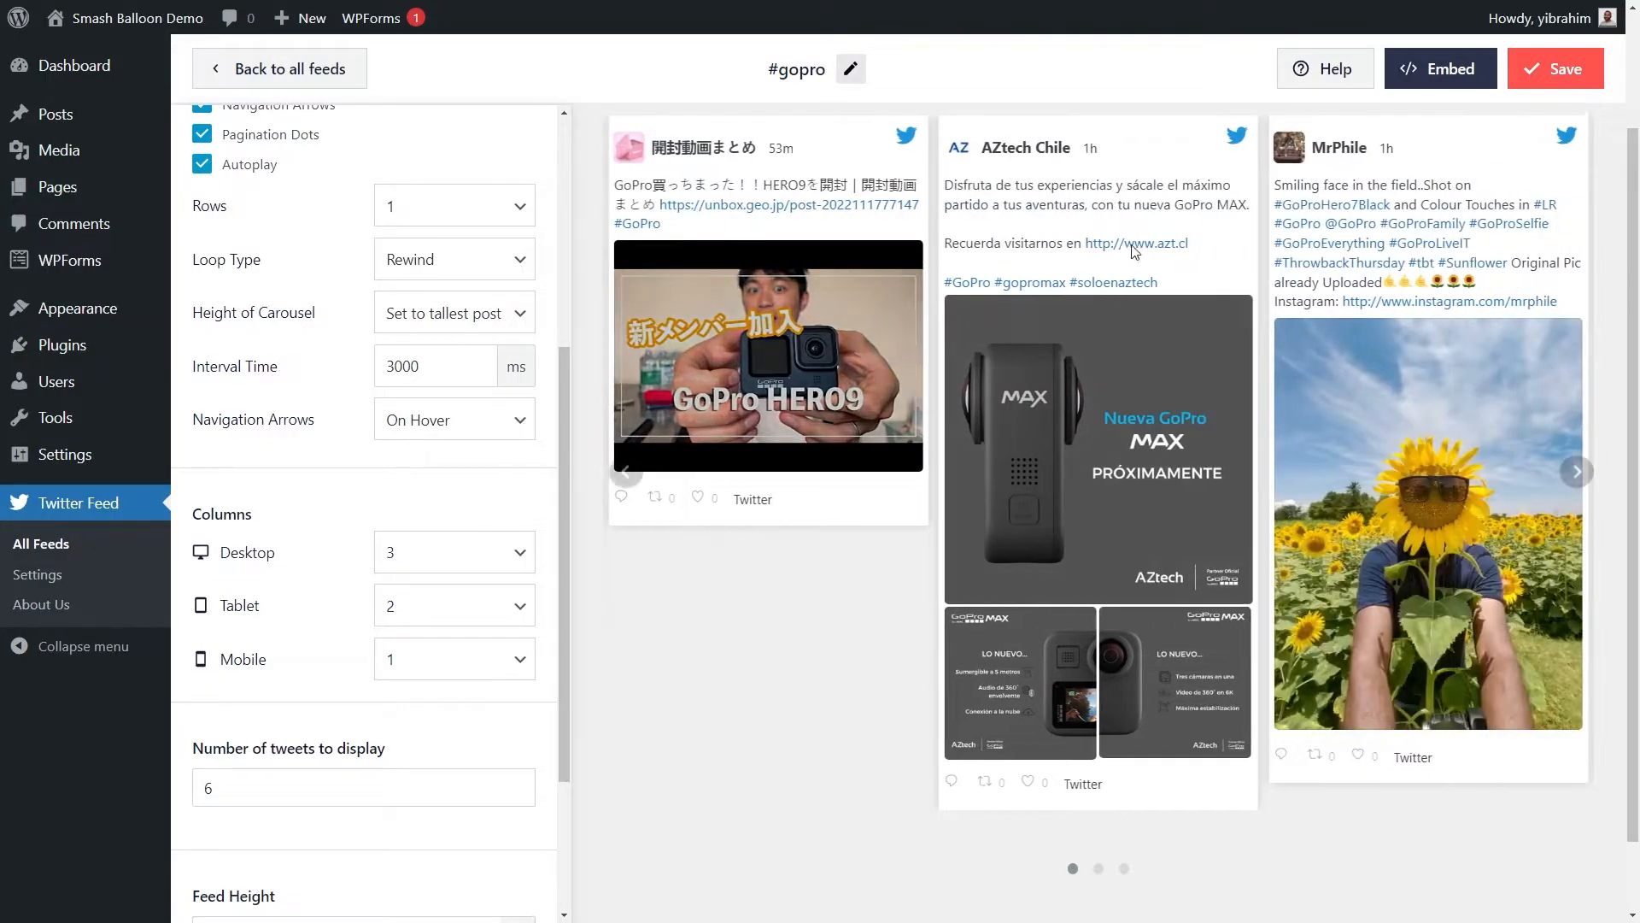
Save the feed's carousel layout settings and return to the customization options.
{"action": "left_click", "coordinate": [1541, 76]}
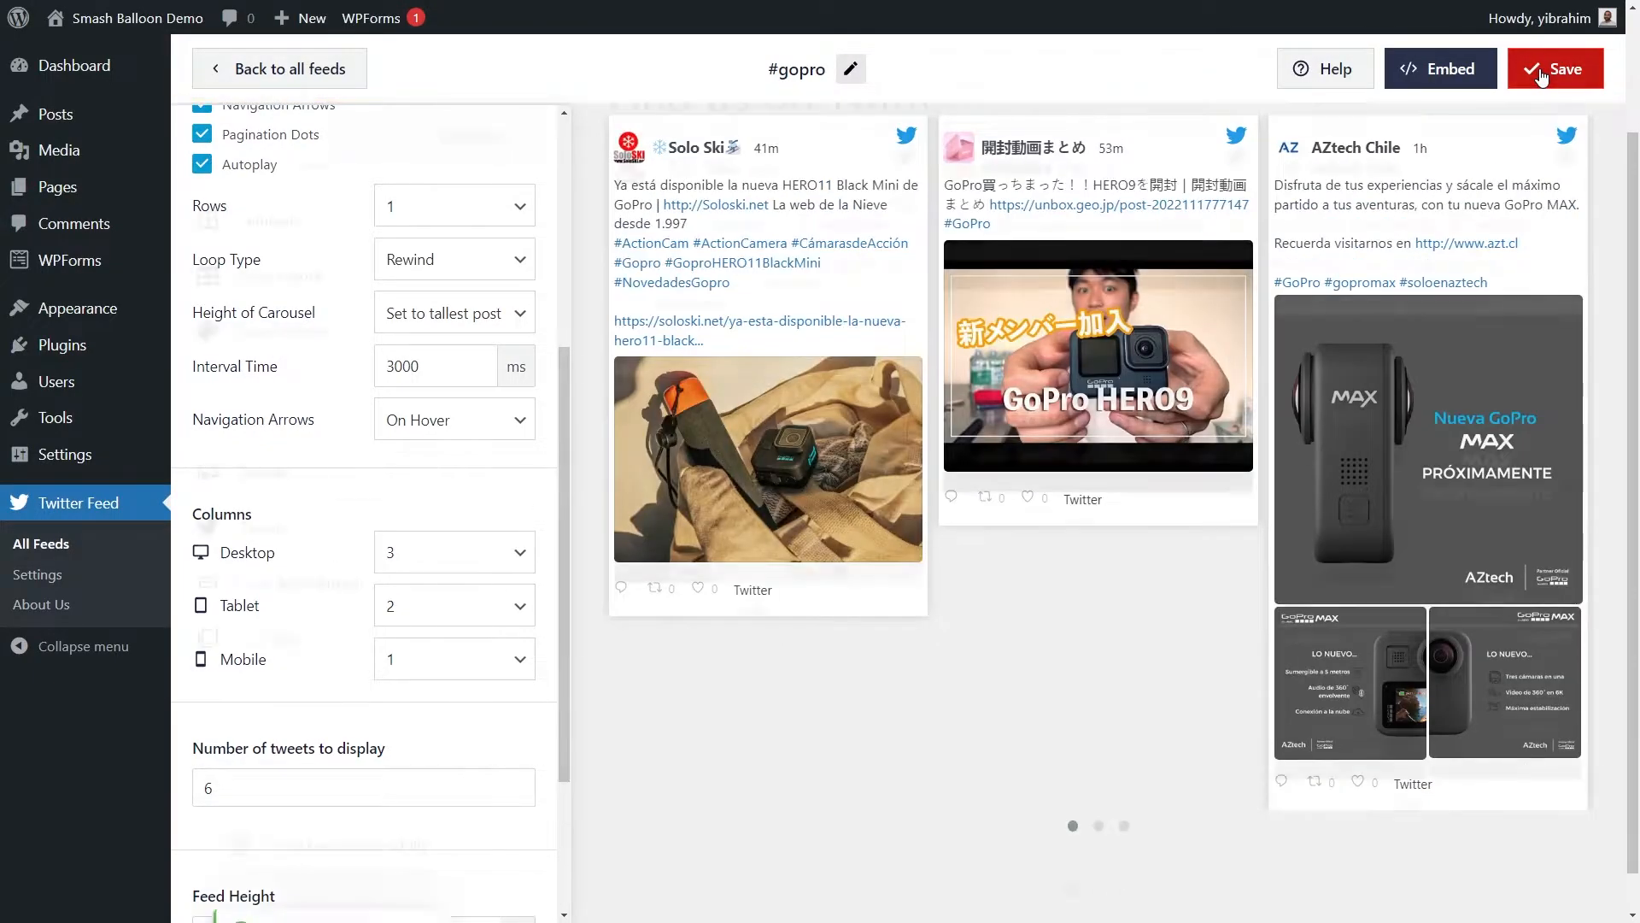
{"action": "scroll", "coordinate": [1022, 619], "scroll_direction": "up", "scroll_amount": 2}
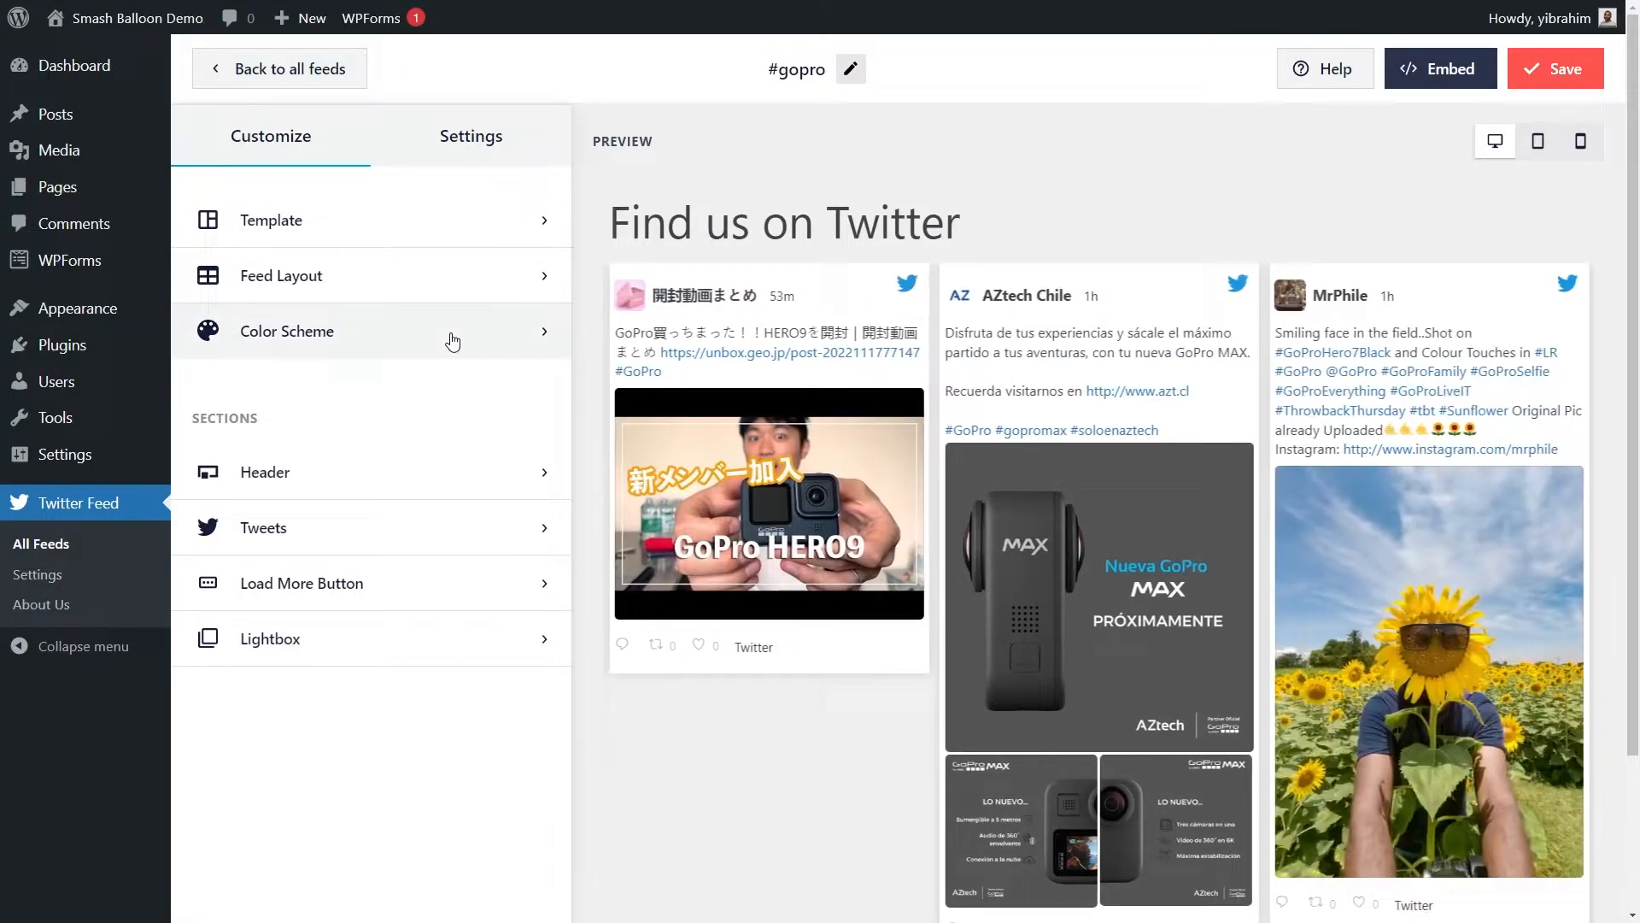
Try the Light, Dark and Custom color schemes, the last with background #FFC104, and save the feed with Inherit from Theme.
{"action": "left_click", "coordinate": [451, 335]}
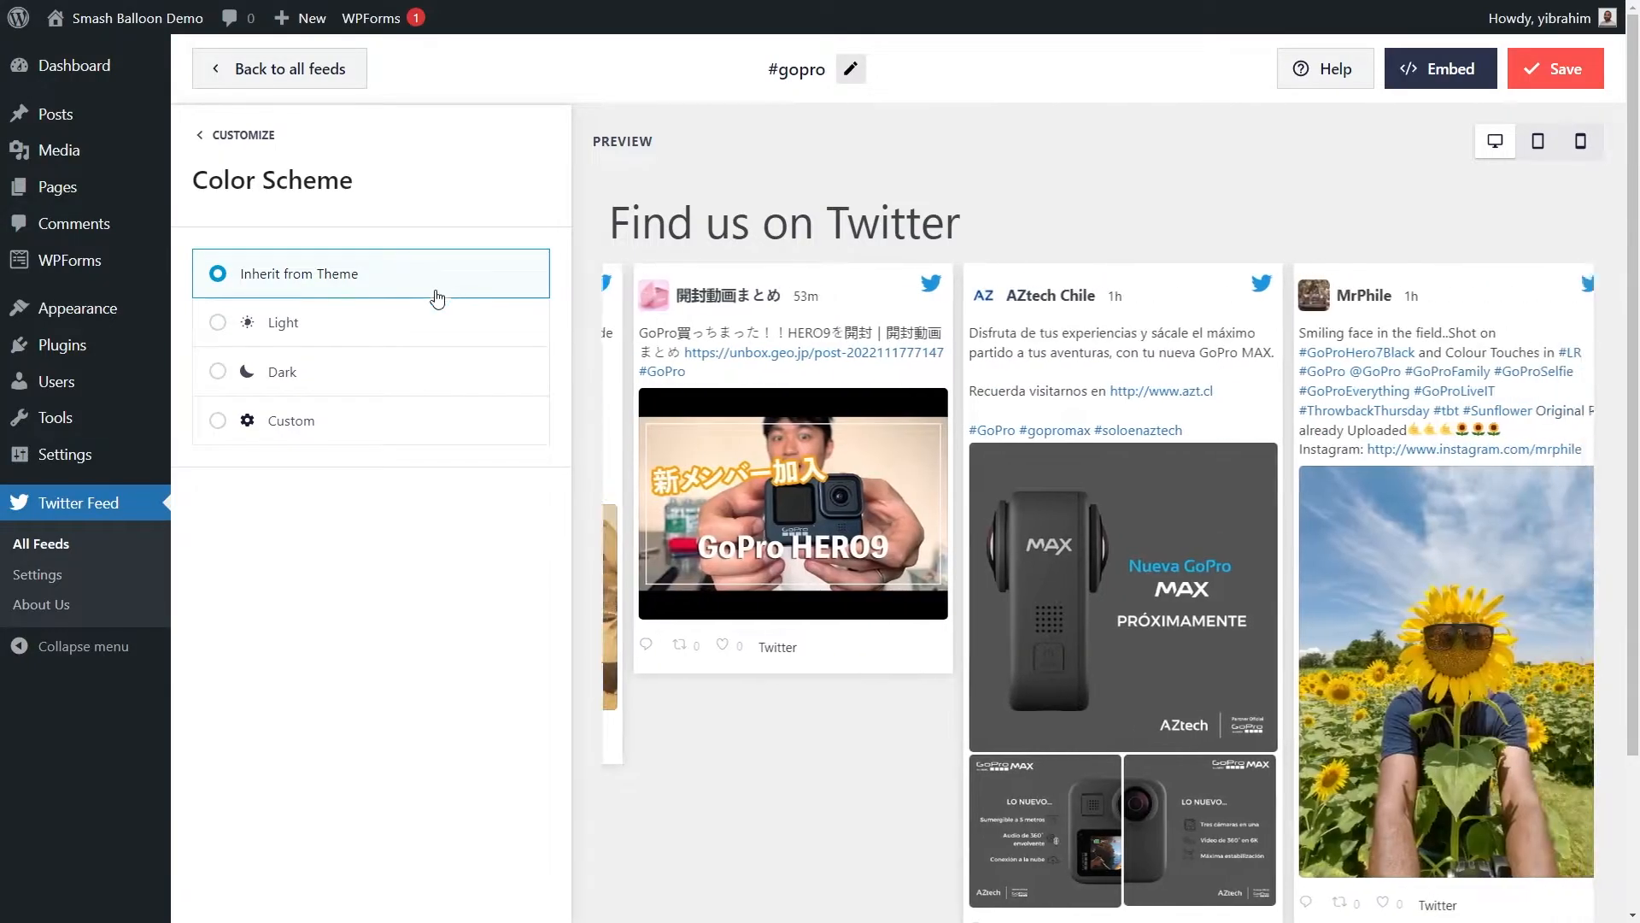
{"action": "left_click", "coordinate": [422, 331]}
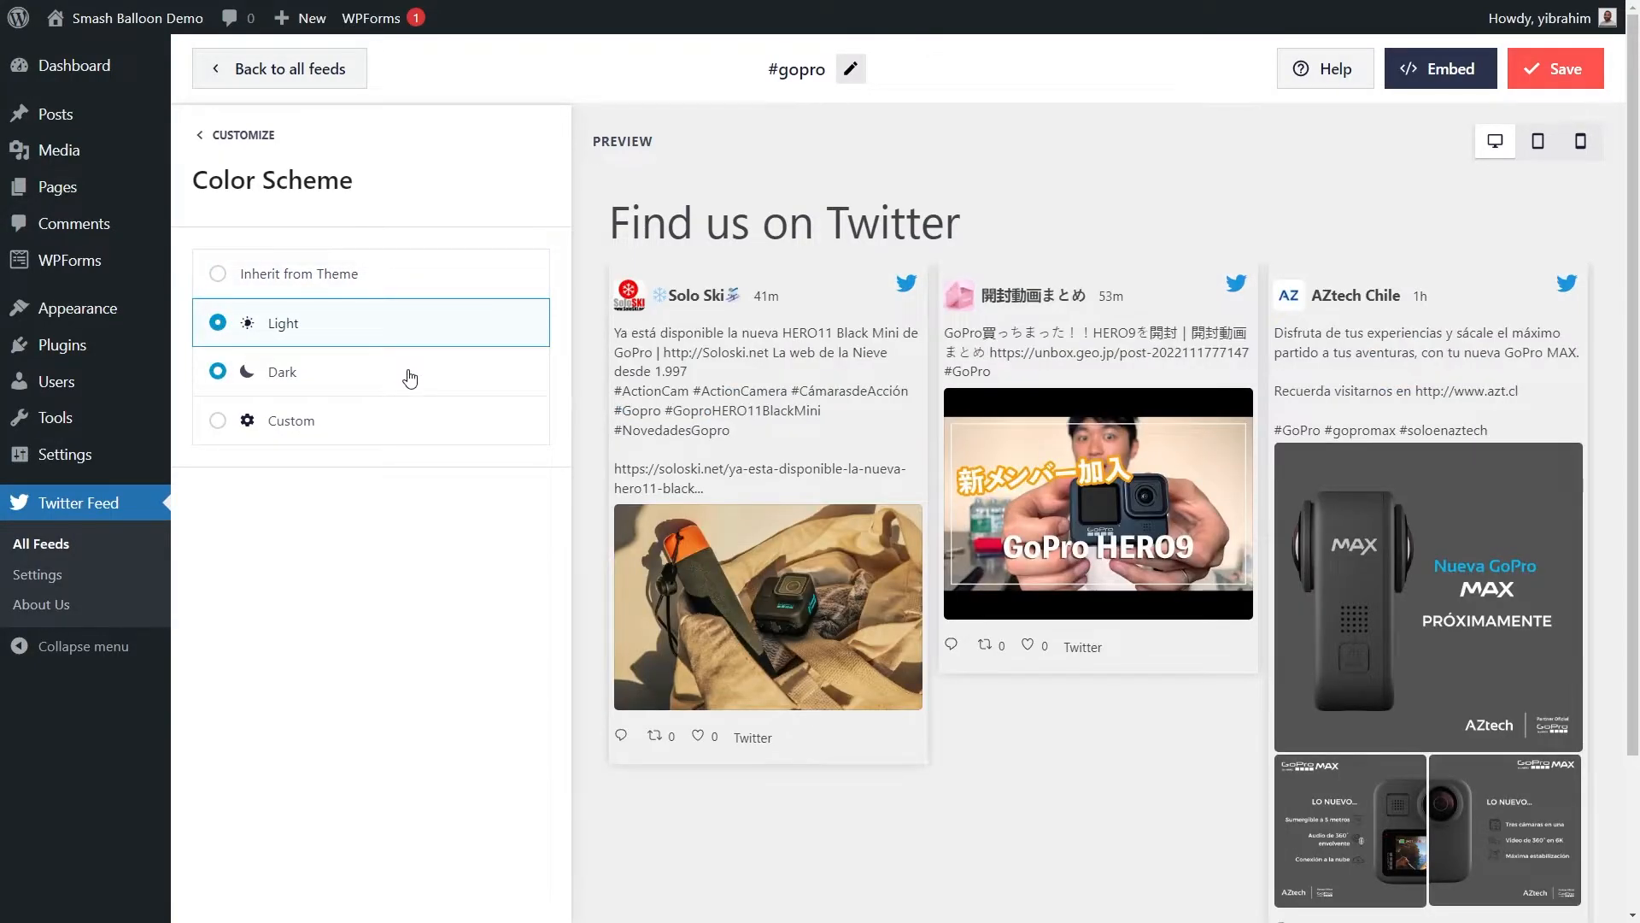
{"action": "left_click", "coordinate": [410, 377]}
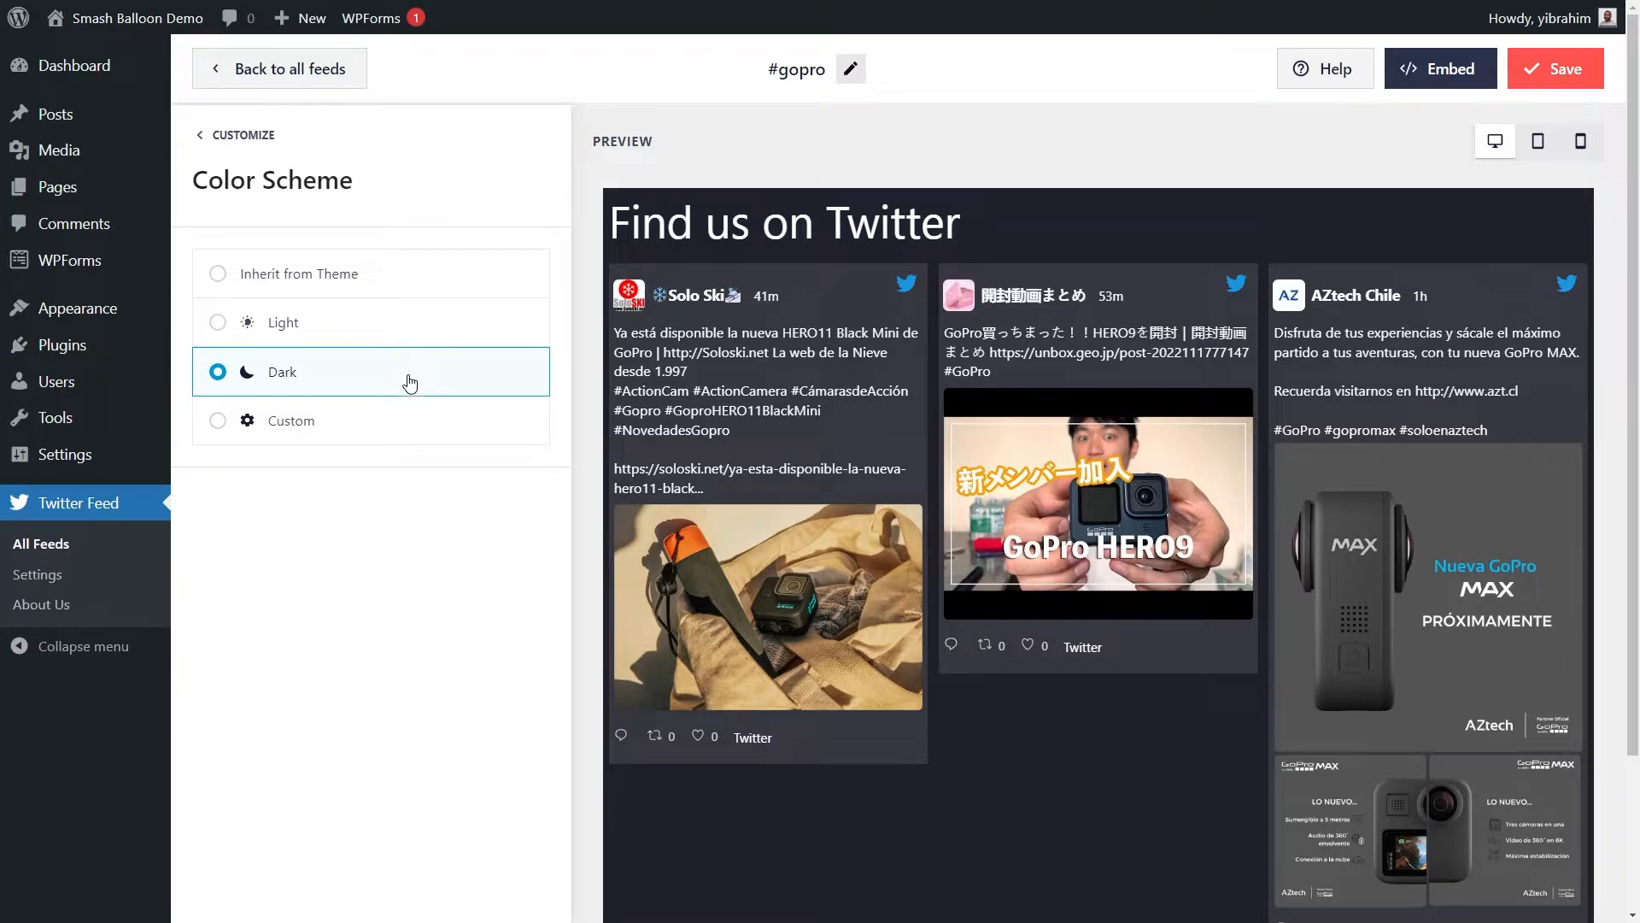
{"action": "left_click", "coordinate": [407, 422]}
{"action": "left_click", "coordinate": [517, 545]}
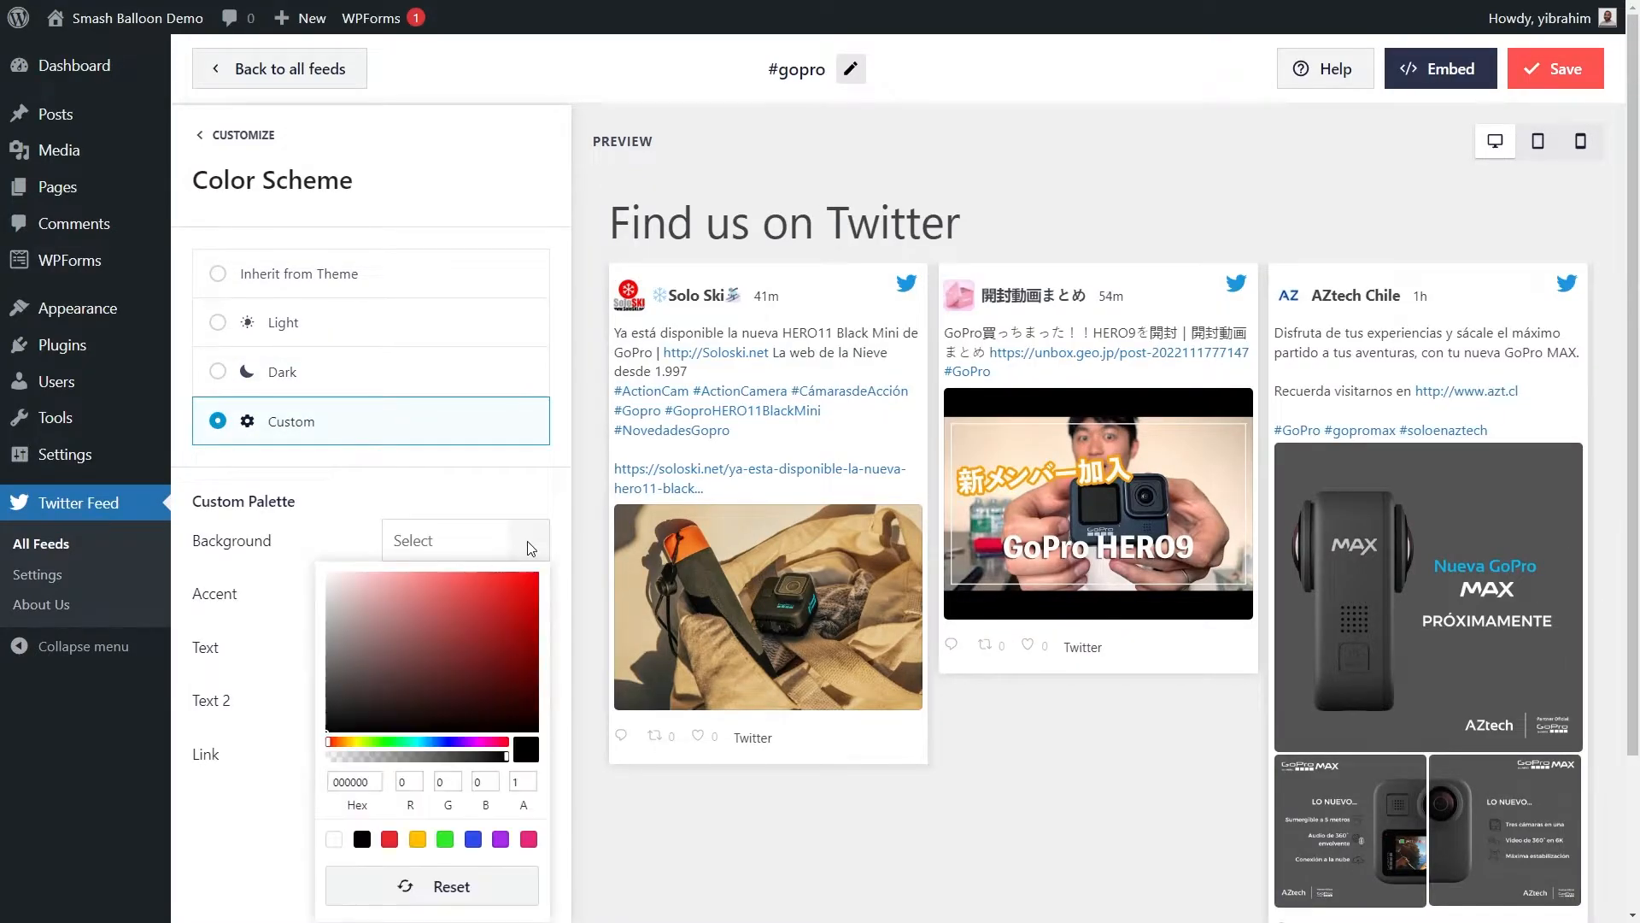
{"action": "left_click", "coordinate": [419, 840]}
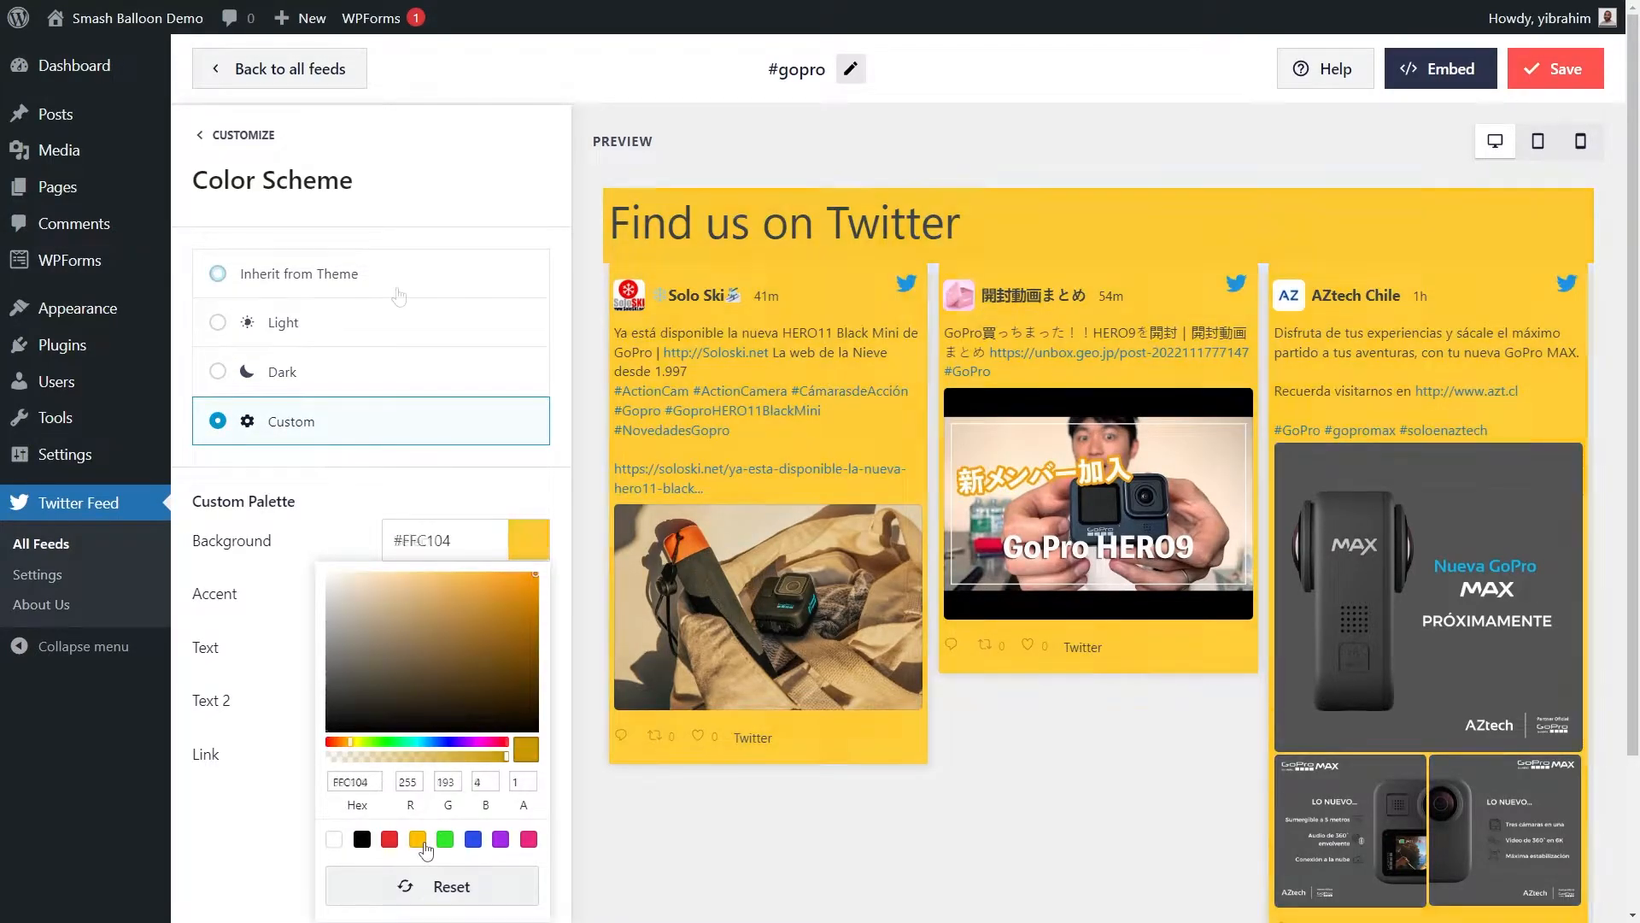
{"action": "left_click", "coordinate": [395, 291]}
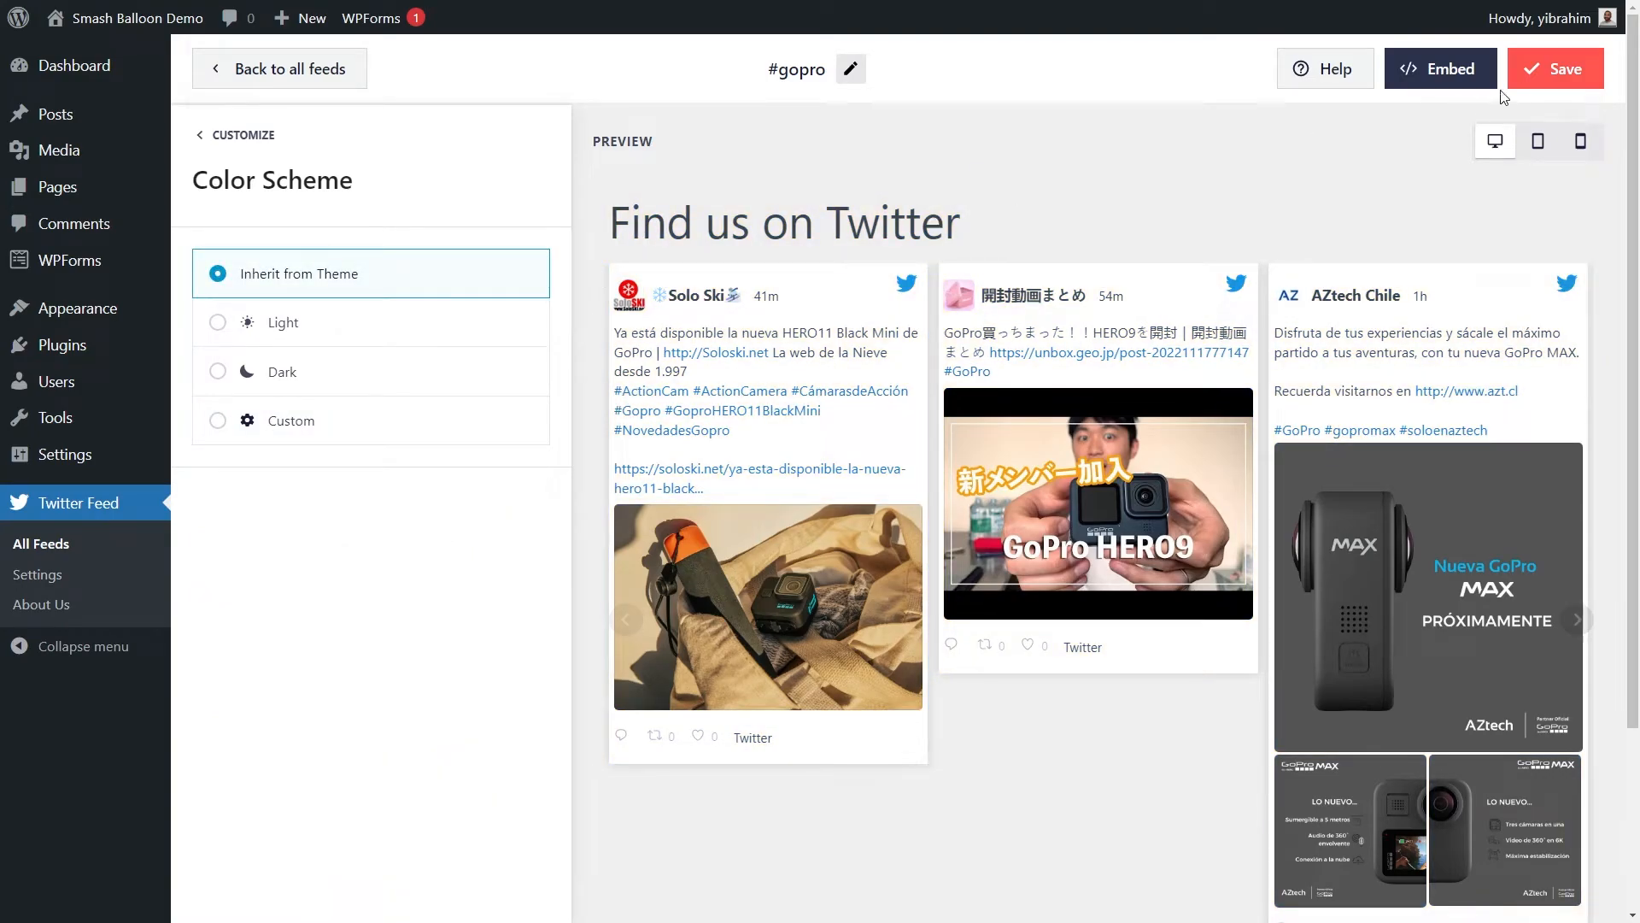
{"action": "left_click", "coordinate": [1564, 65]}
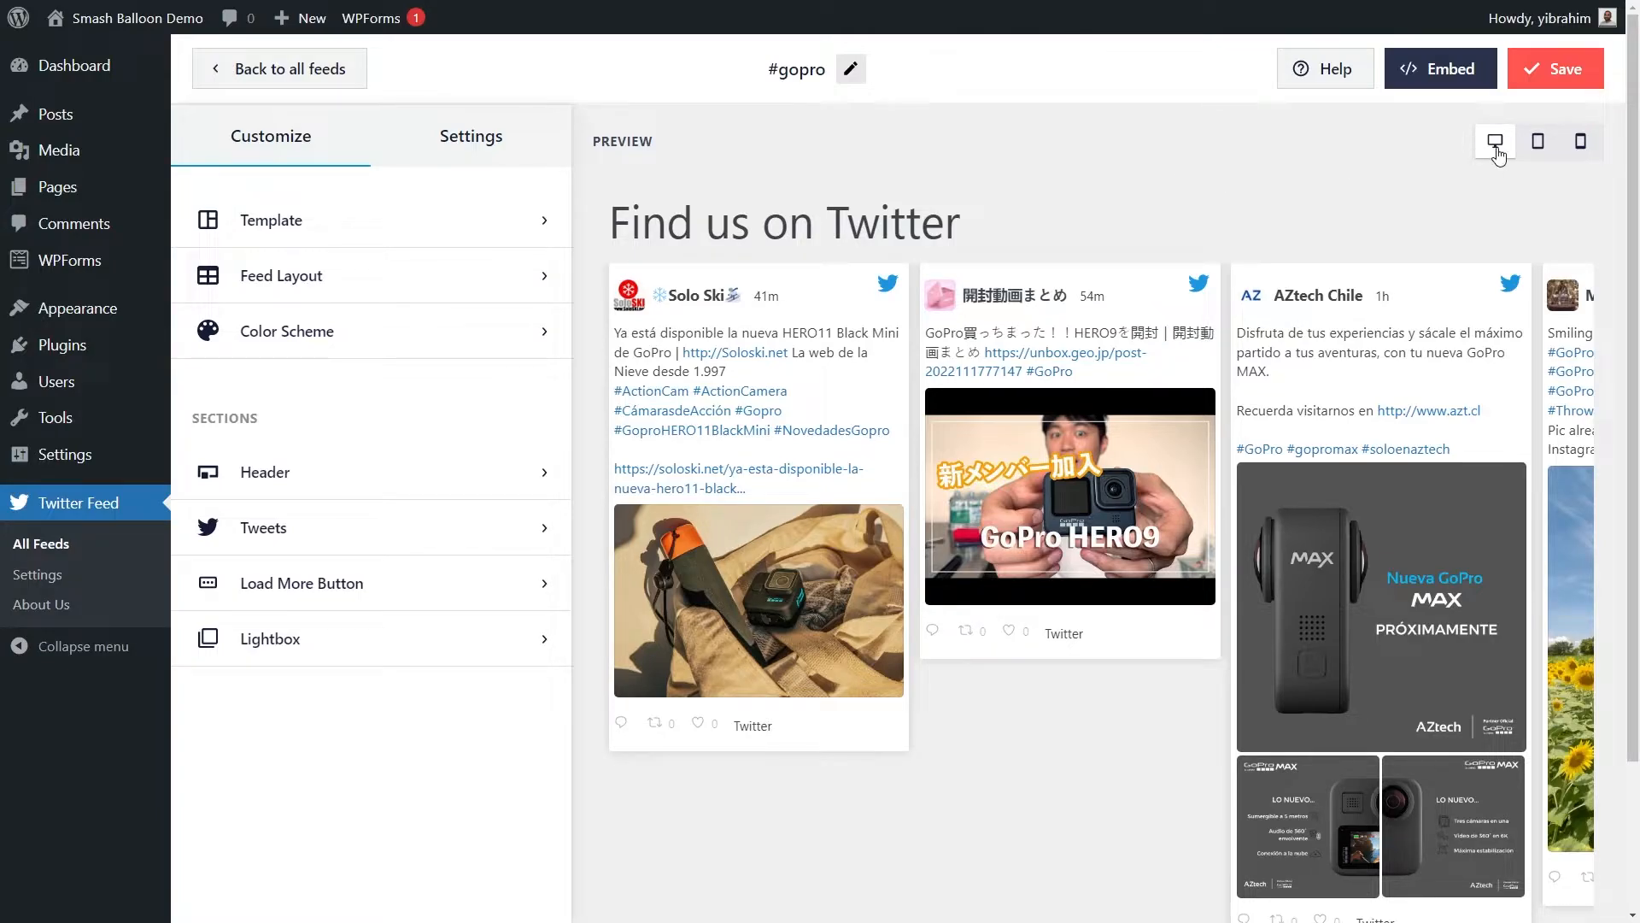
Preview the feed as it looks on tablet and mobile, and return to the desktop preview.
{"action": "left_click", "coordinate": [1538, 145]}
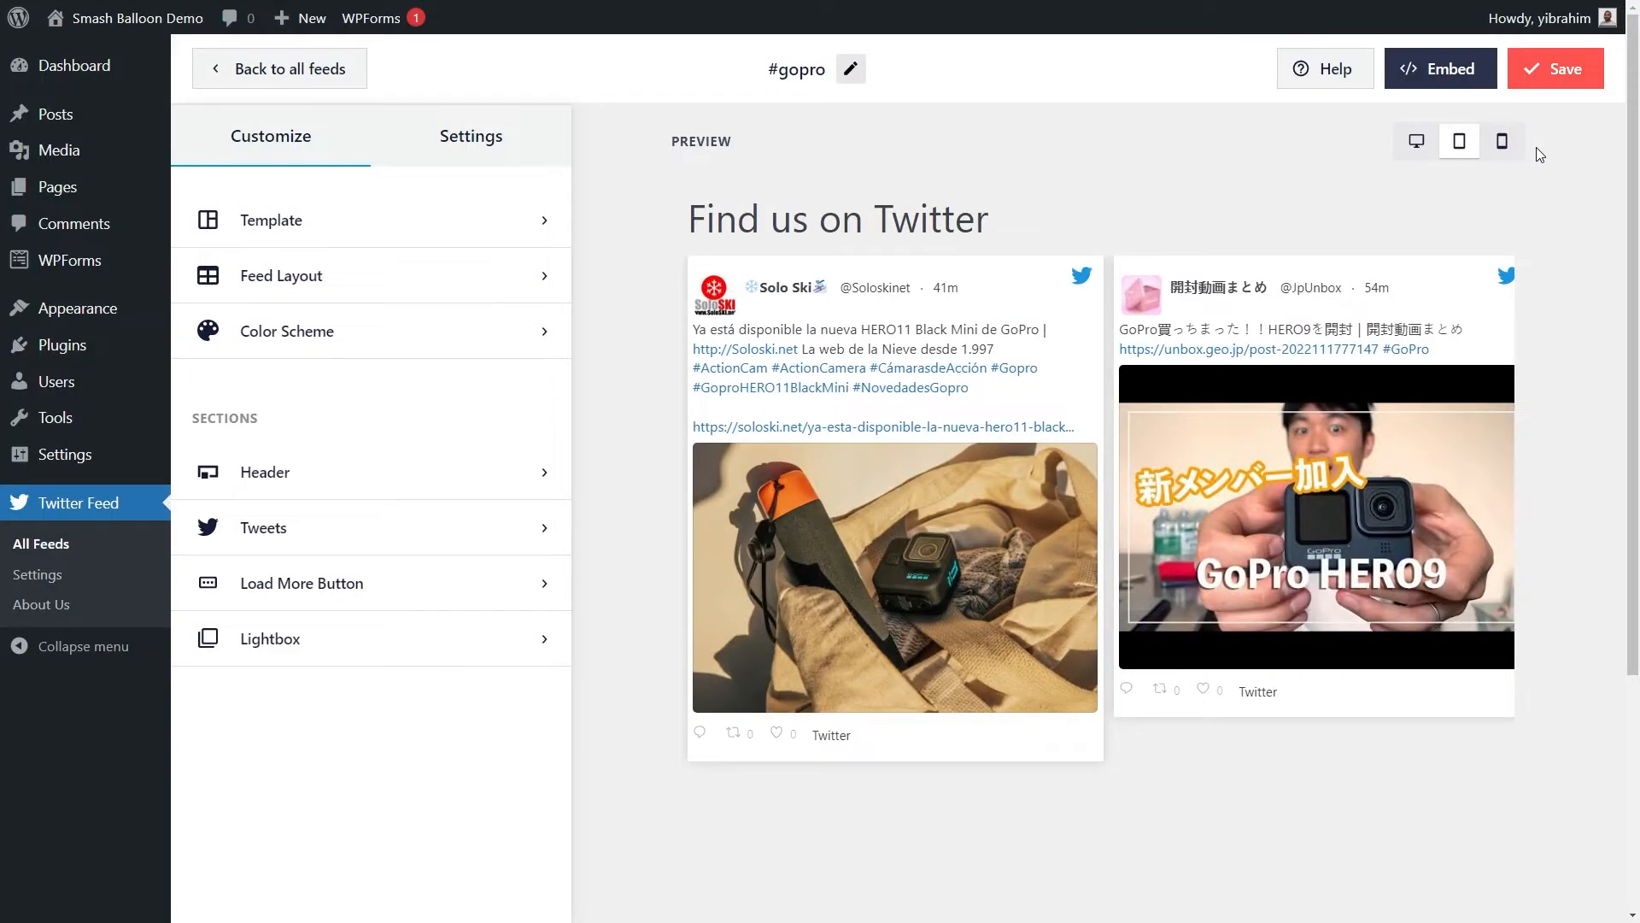
{"action": "left_click", "coordinate": [1503, 145]}
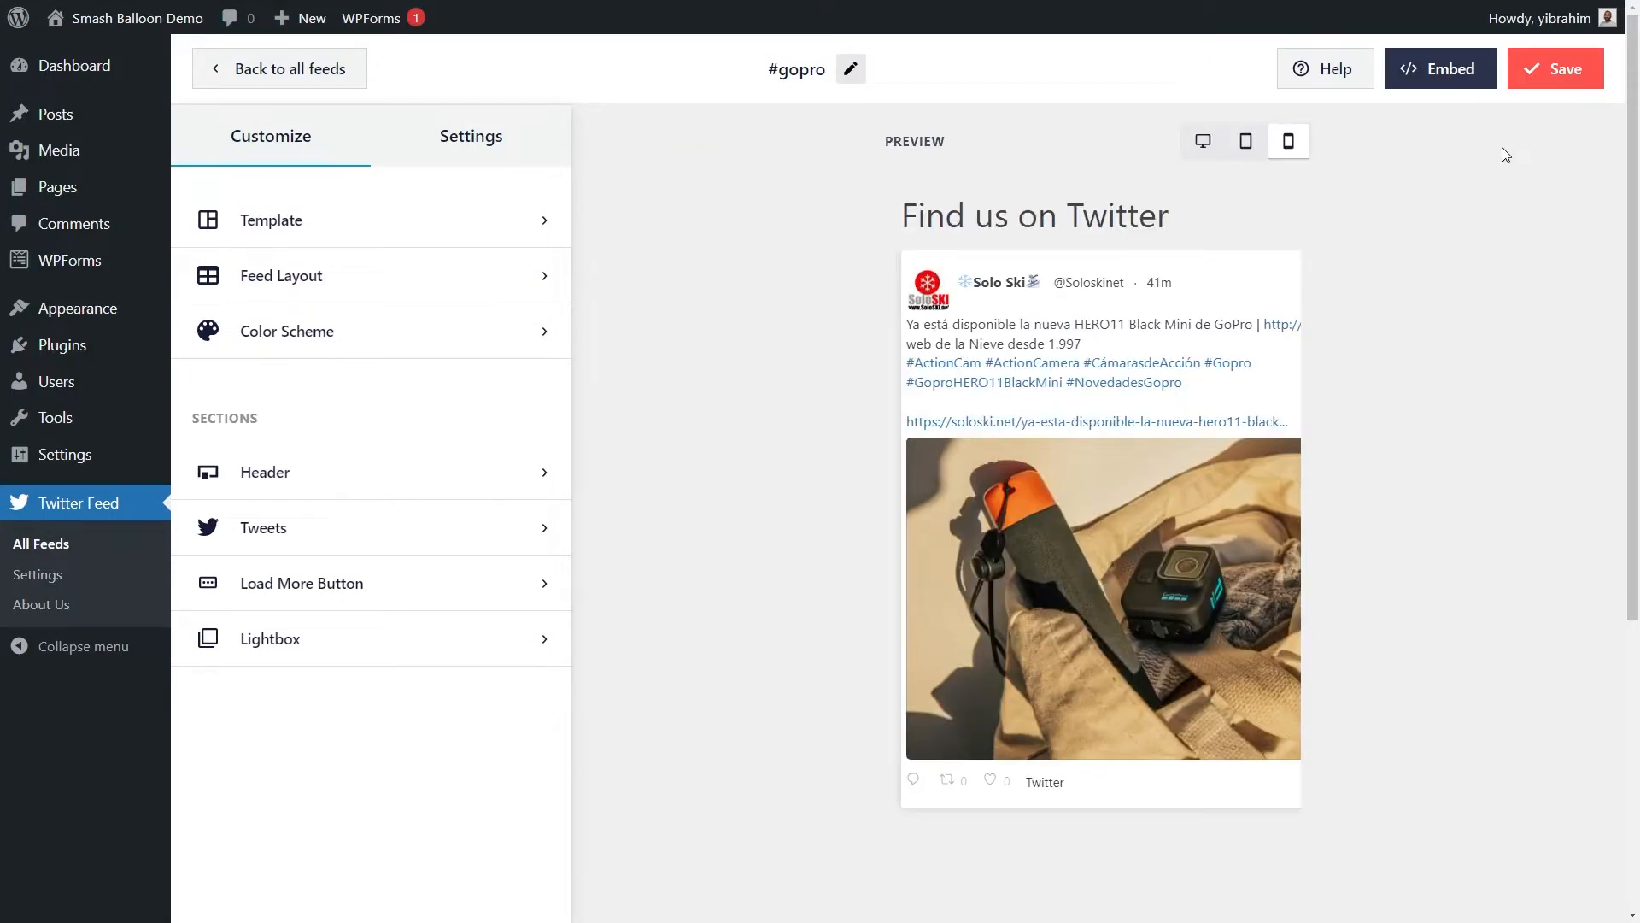
{"action": "left_click", "coordinate": [1201, 142]}
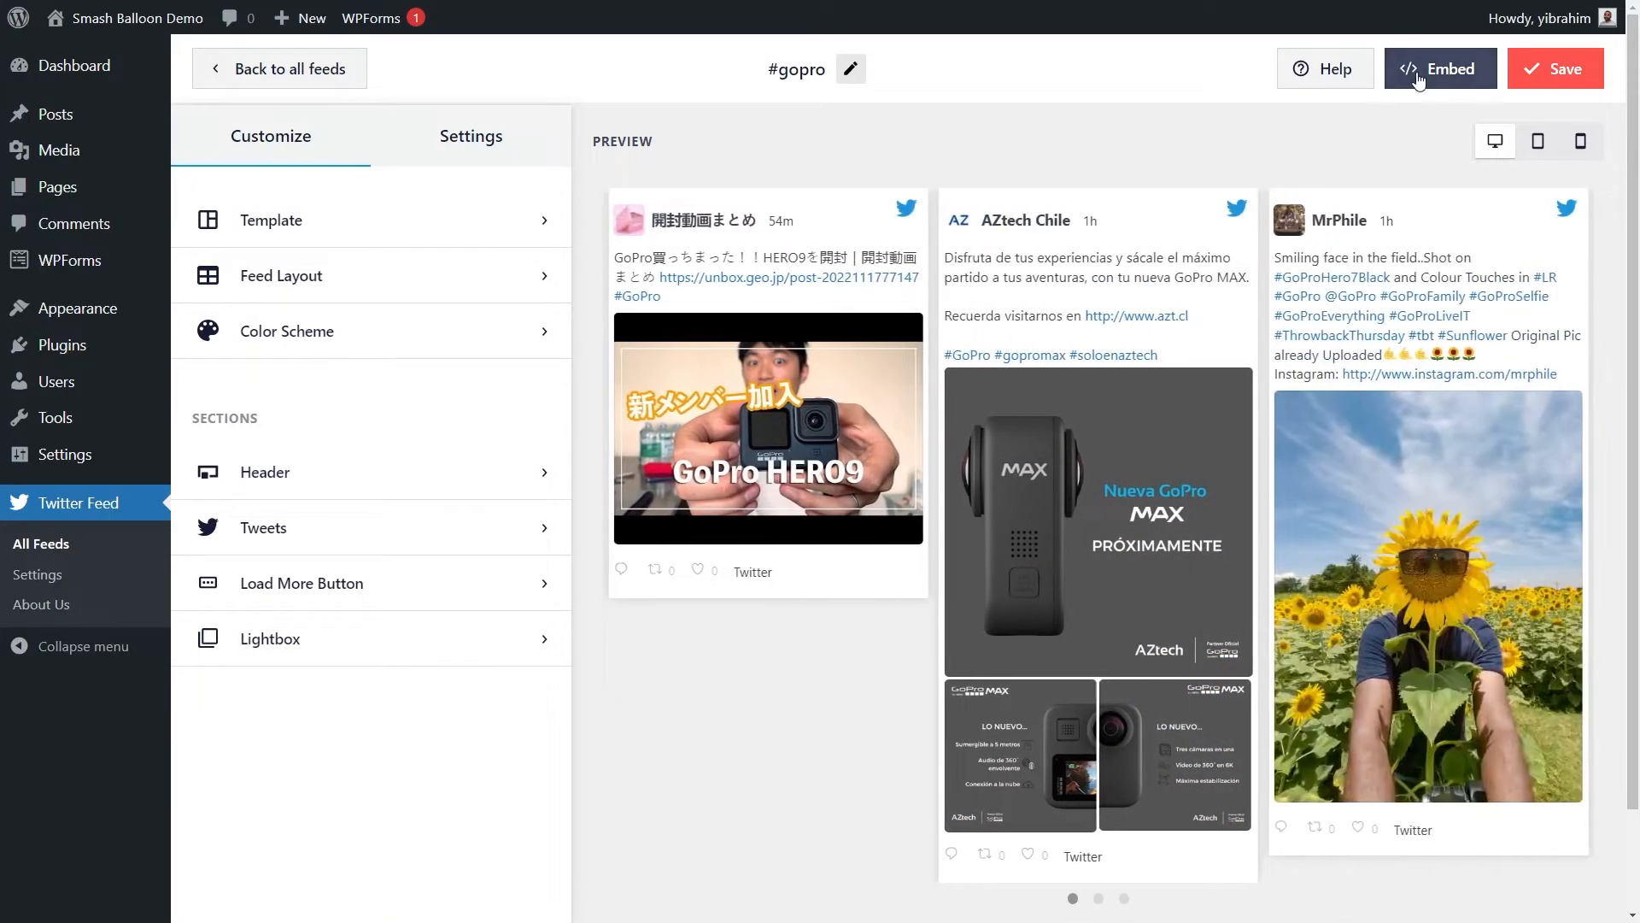
Copy the feed's embed shortcode and choose to add the feed to the Home page.
{"action": "left_click", "coordinate": [1416, 71]}
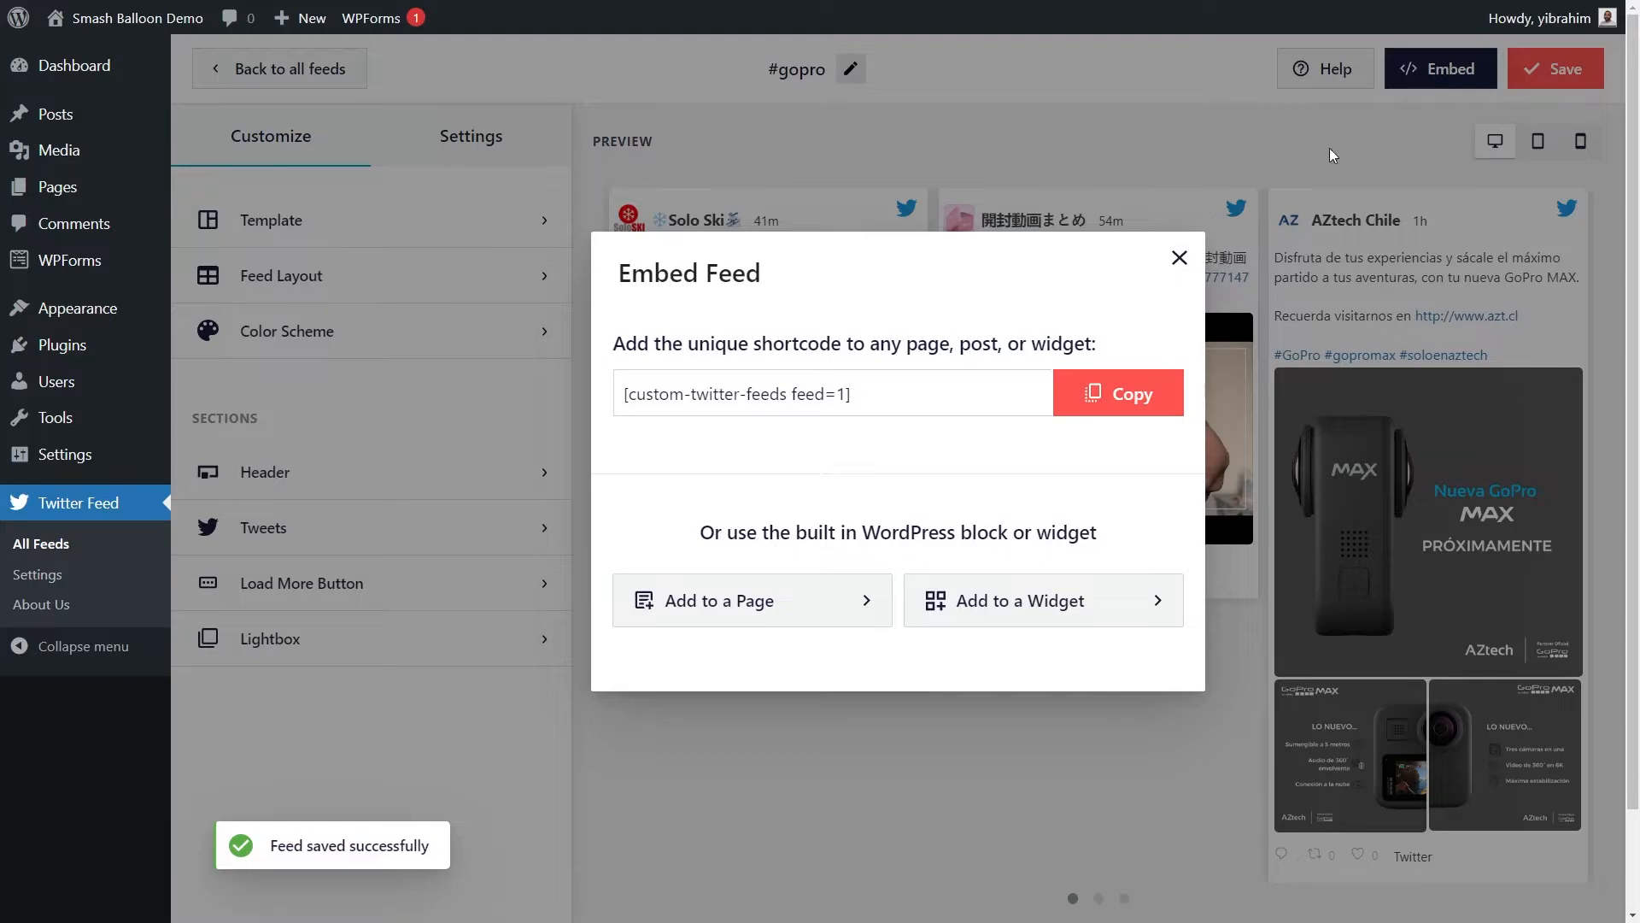
{"action": "left_click", "coordinate": [1092, 395]}
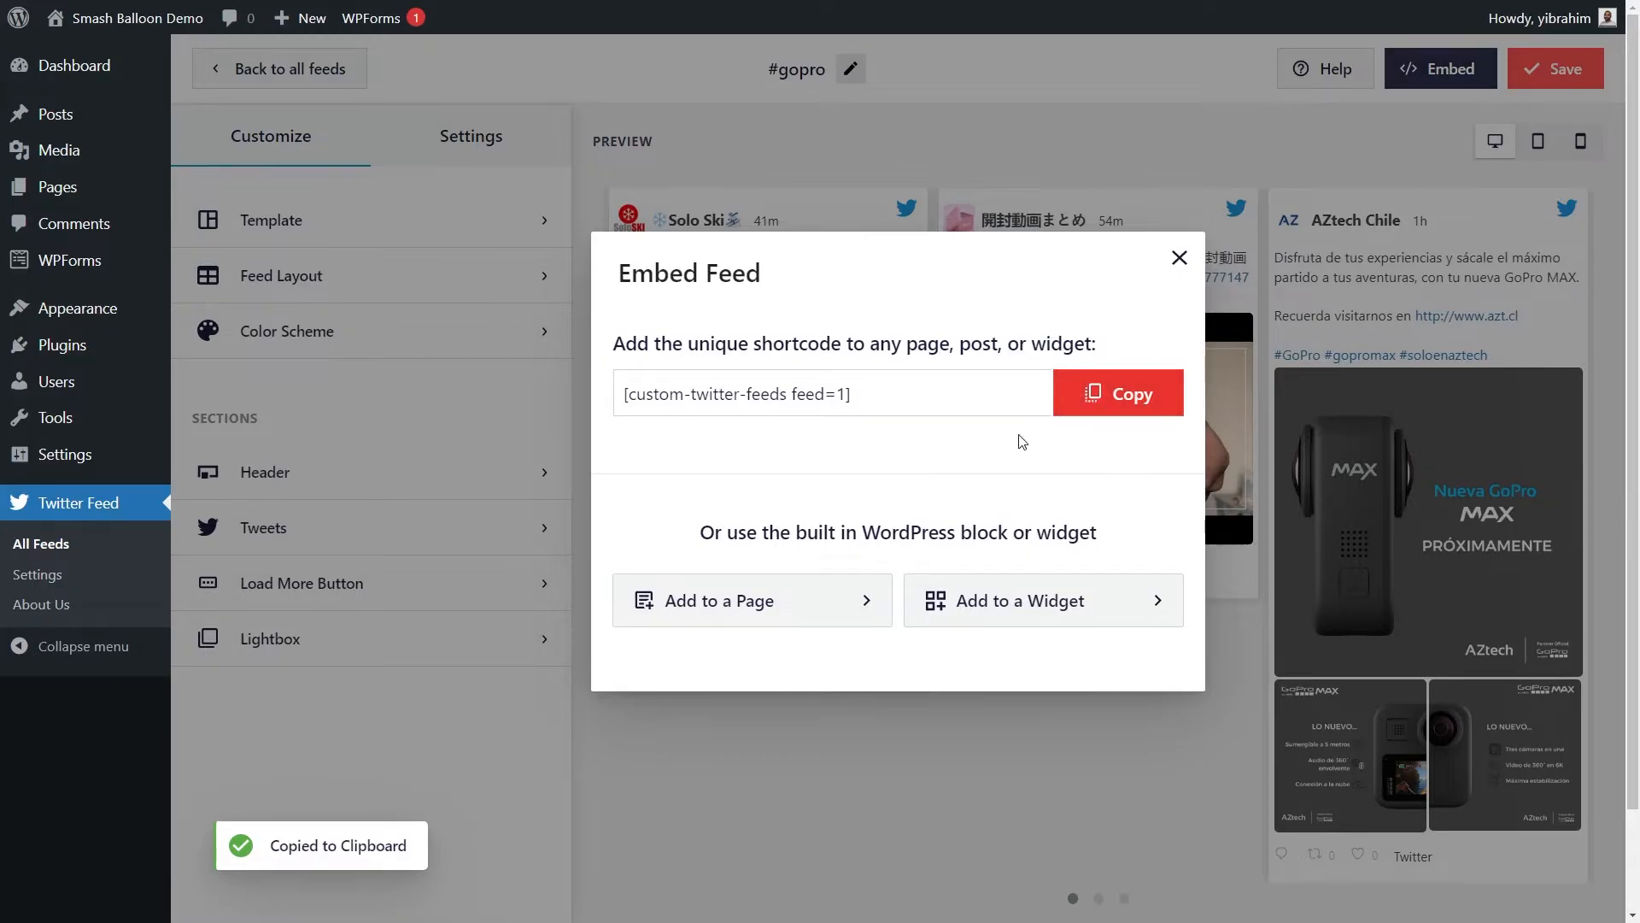
{"action": "left_click", "coordinate": [752, 601]}
{"action": "left_click", "coordinate": [763, 496]}
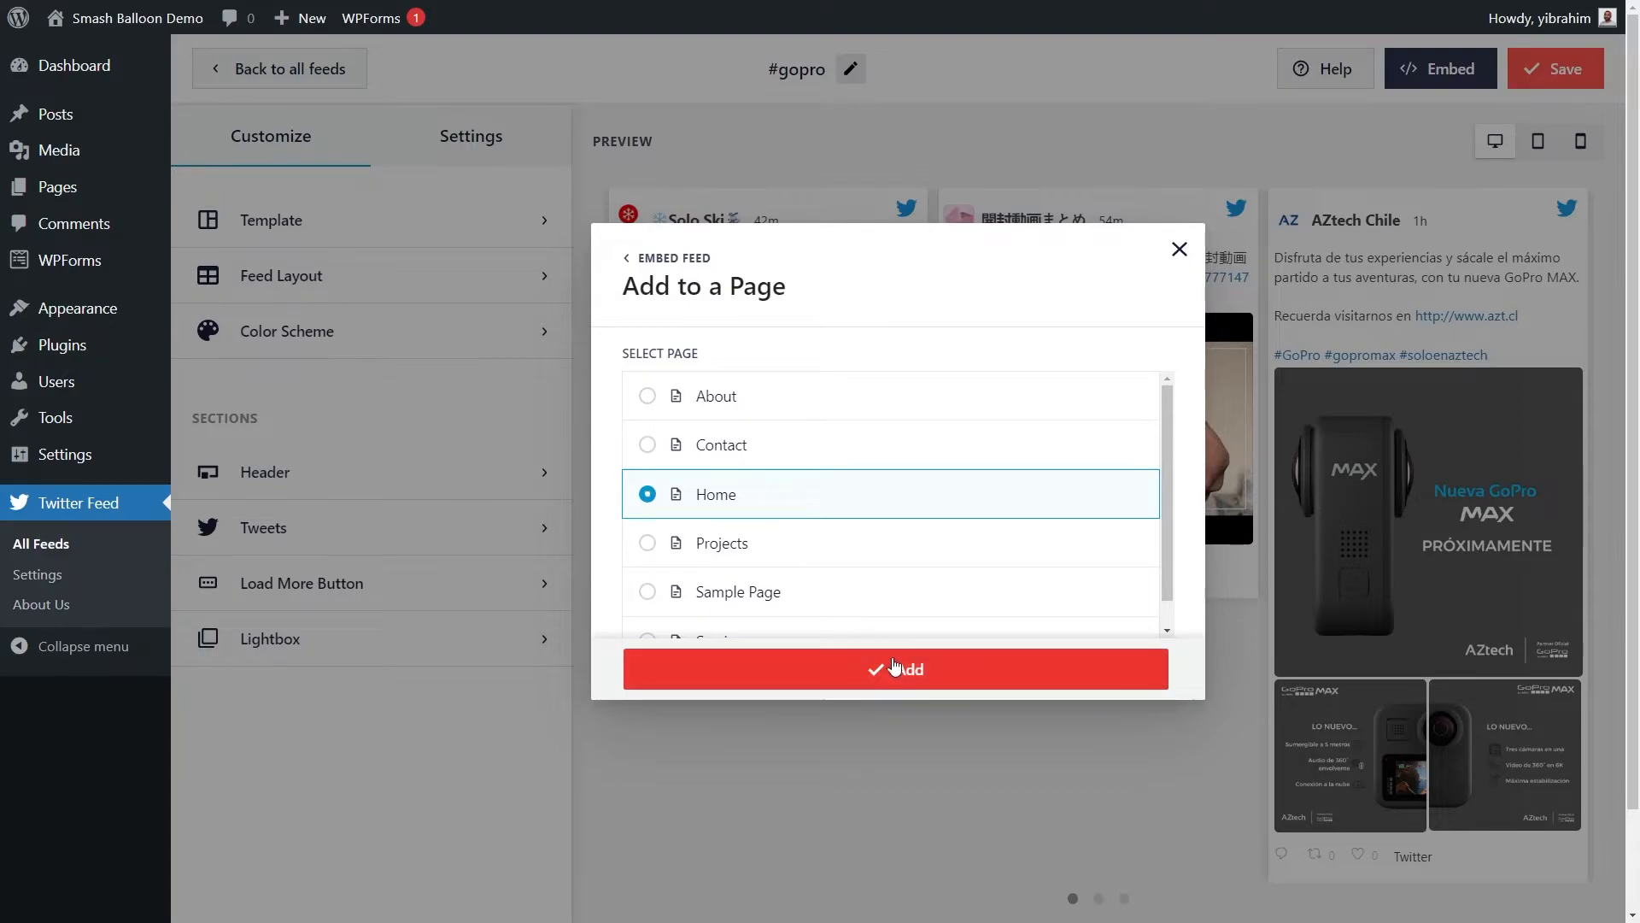
{"action": "left_click", "coordinate": [895, 668]}
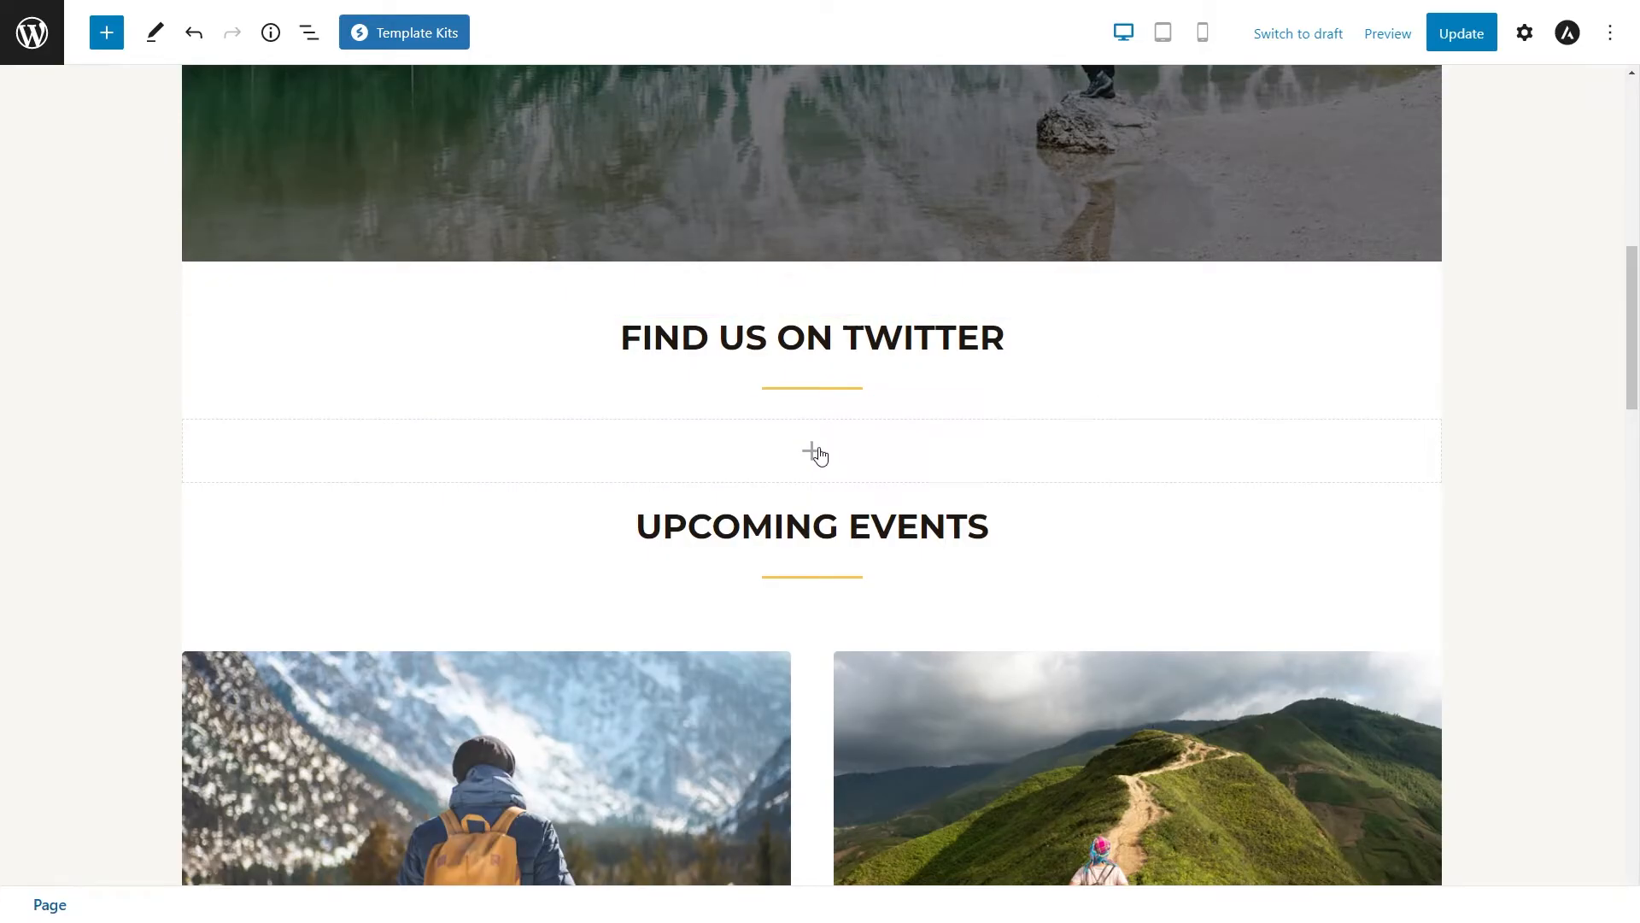
Add a Shortcode block below the FIND US ON TWITTER heading and paste the copied feed shortcode into it.
{"action": "left_click", "coordinate": [812, 452]}
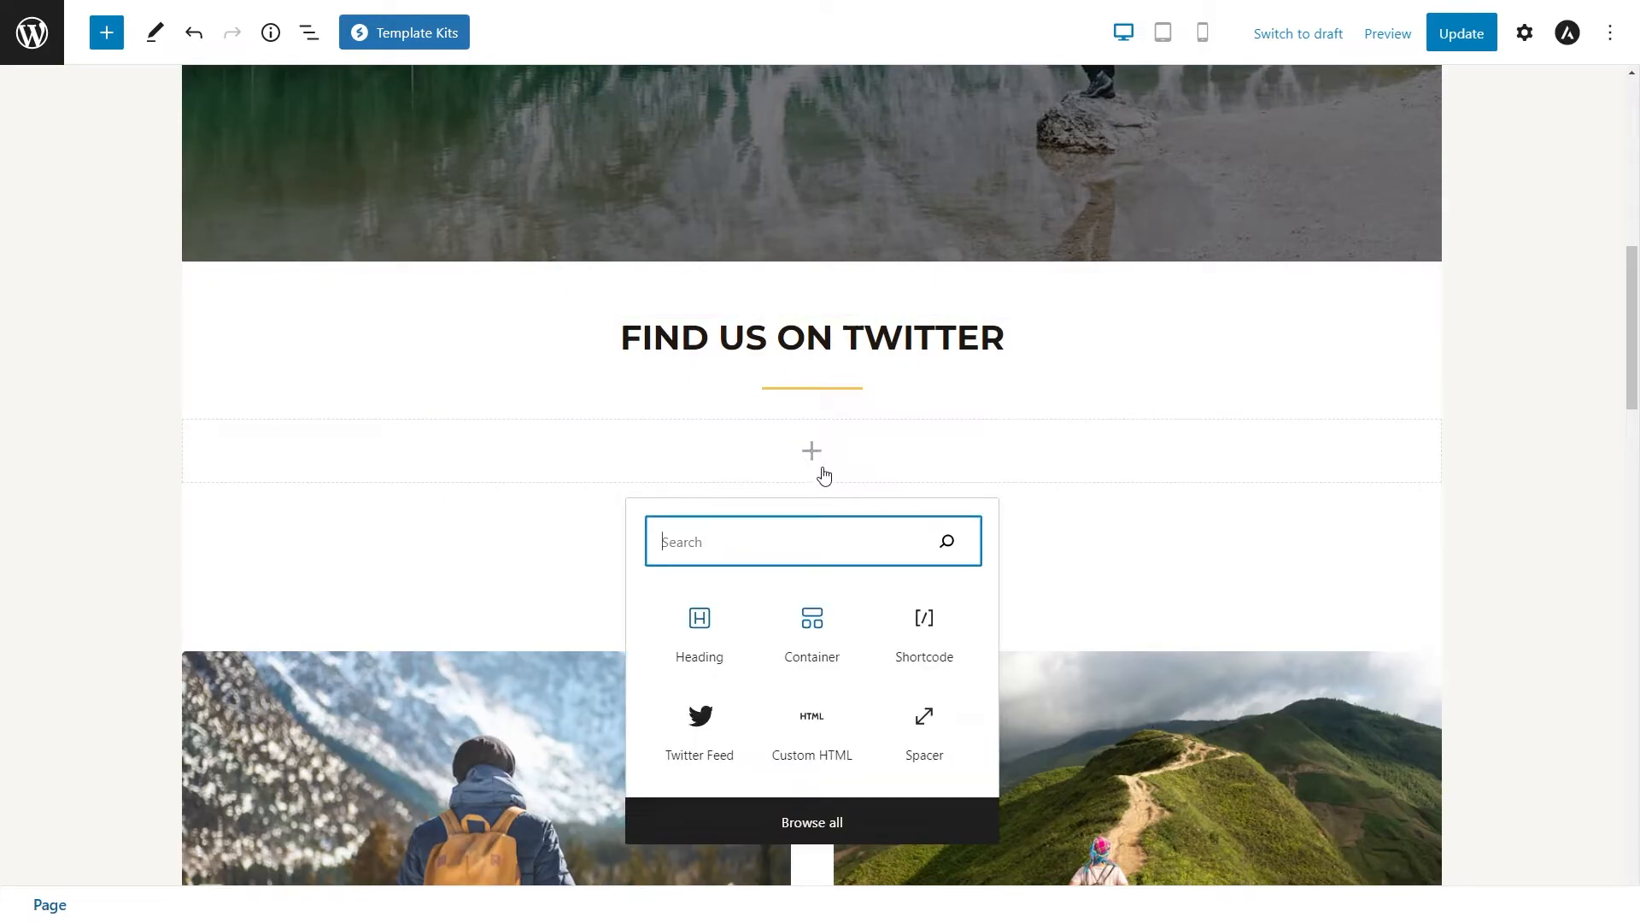
{"action": "left_click", "coordinate": [926, 622]}
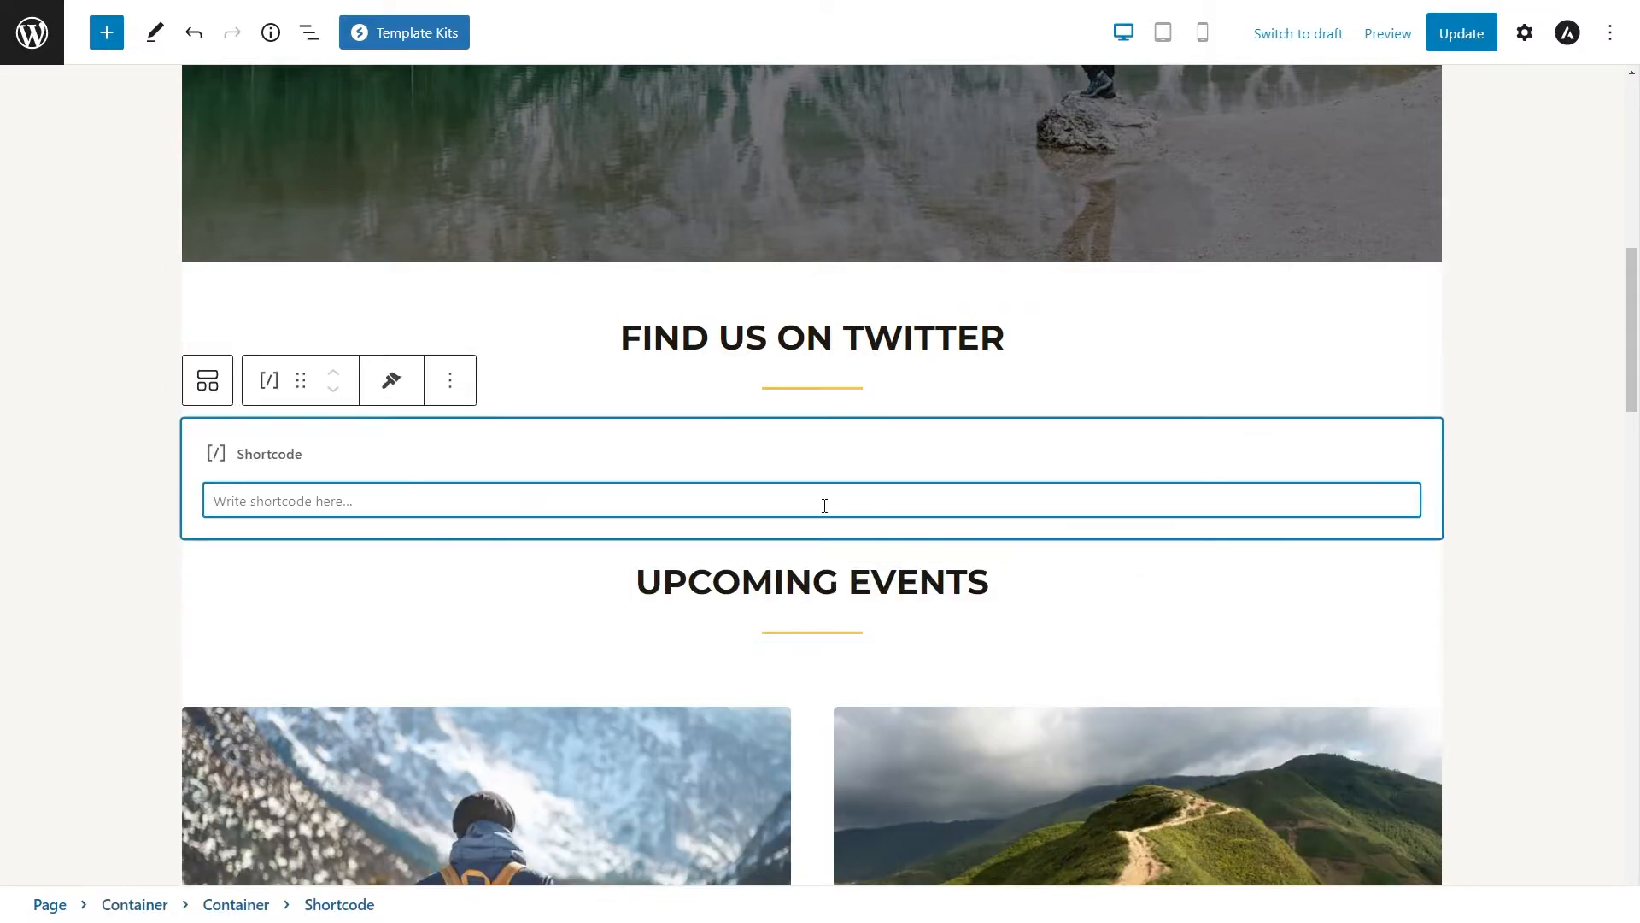
{"action": "key", "text": "ctrl+v"}
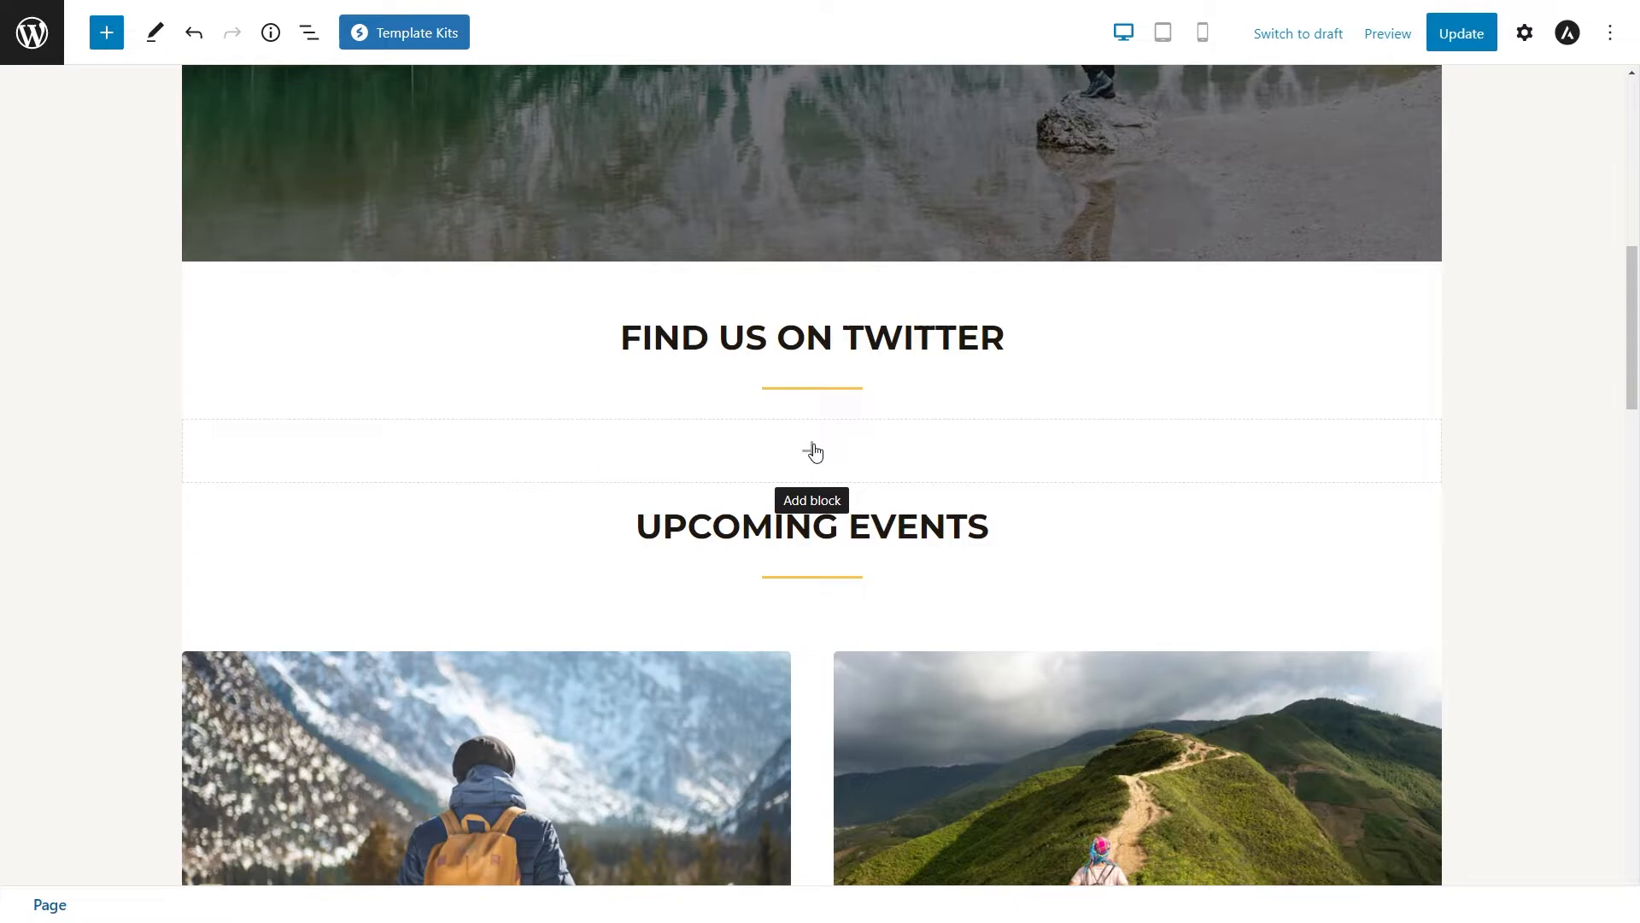
Add a Twitter Feed block to the empty container below the FIND US ON TWITTER heading.
{"action": "left_click", "coordinate": [815, 452]}
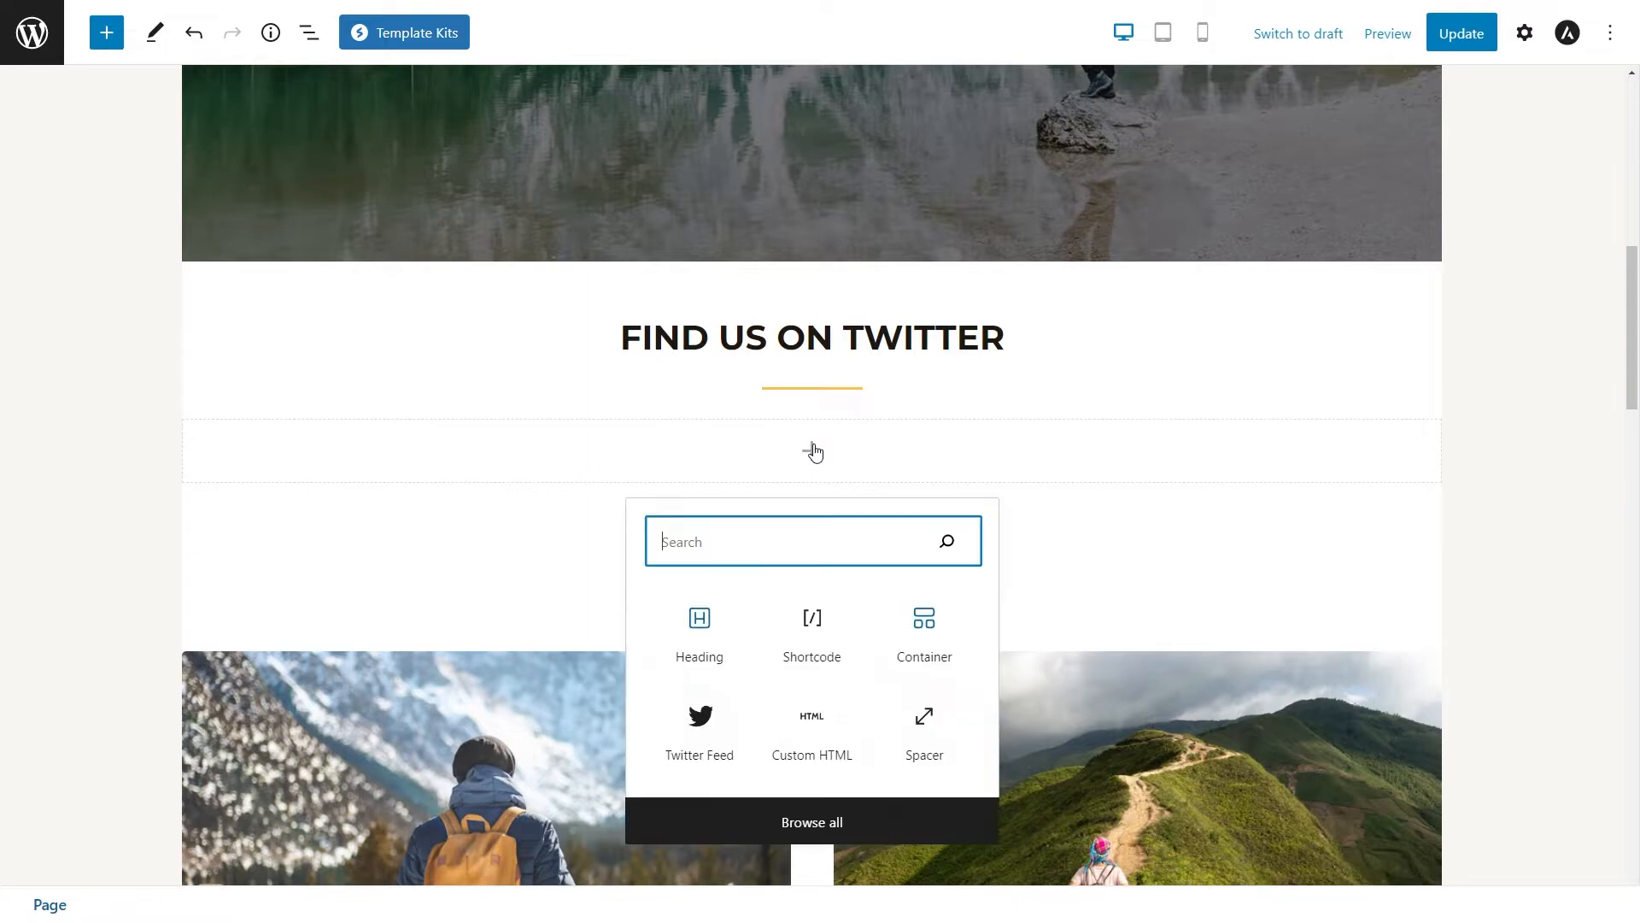
{"action": "left_click", "coordinate": [700, 720]}
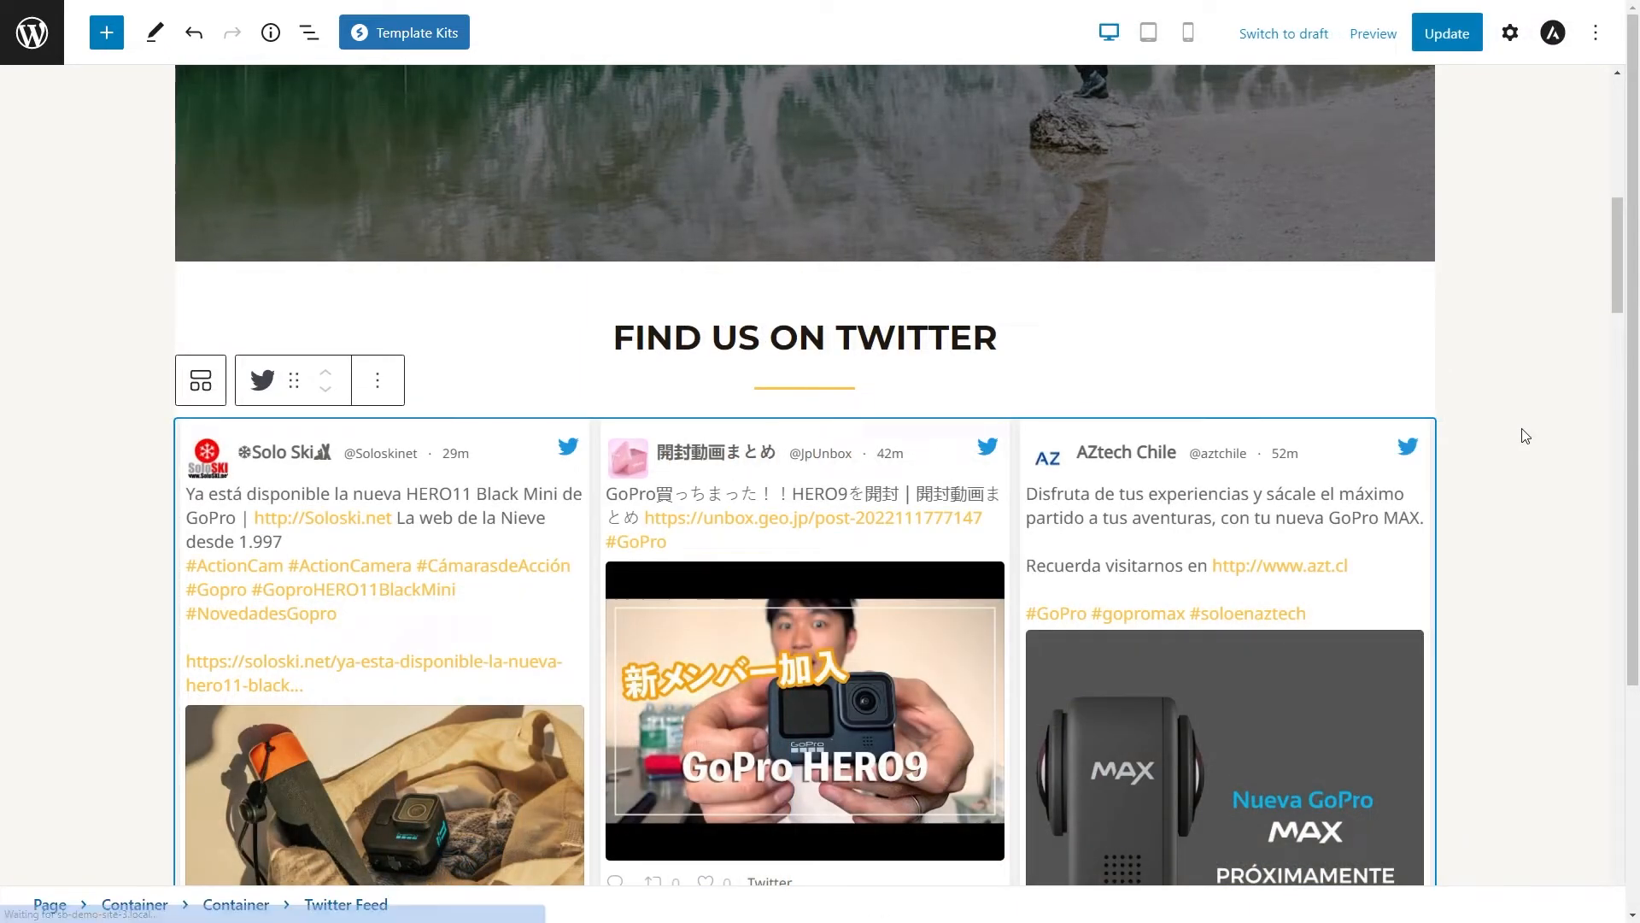
{"action": "scroll", "coordinate": [1517, 440], "scroll_direction": "down", "scroll_amount": 2}
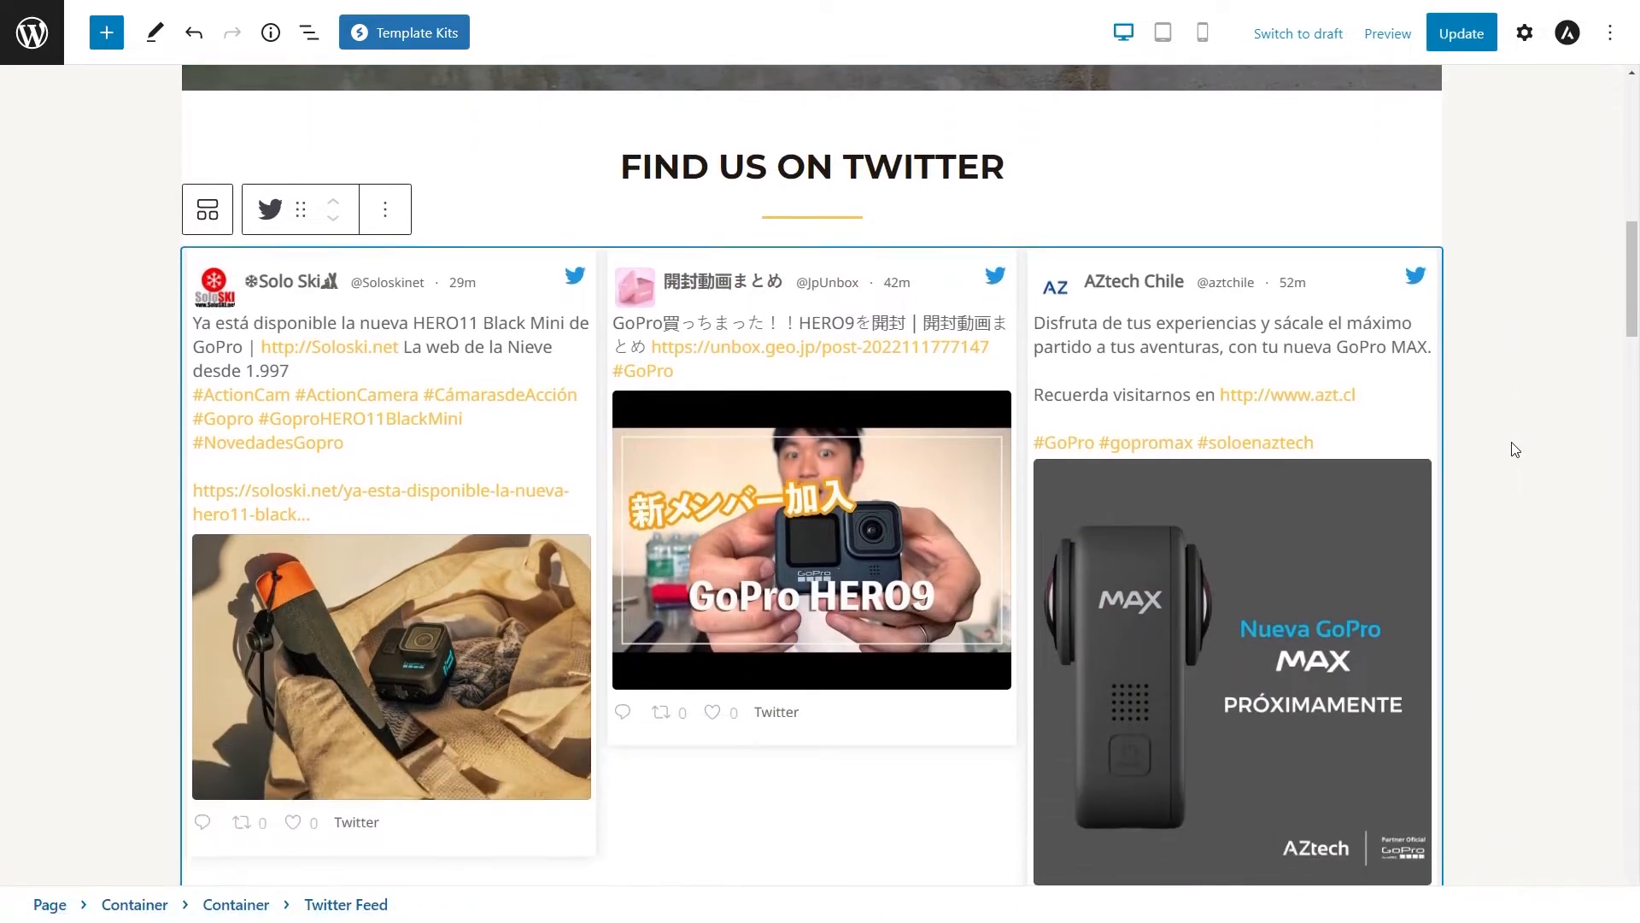
{"action": "scroll", "coordinate": [1514, 449], "scroll_direction": "down", "scroll_amount": 2}
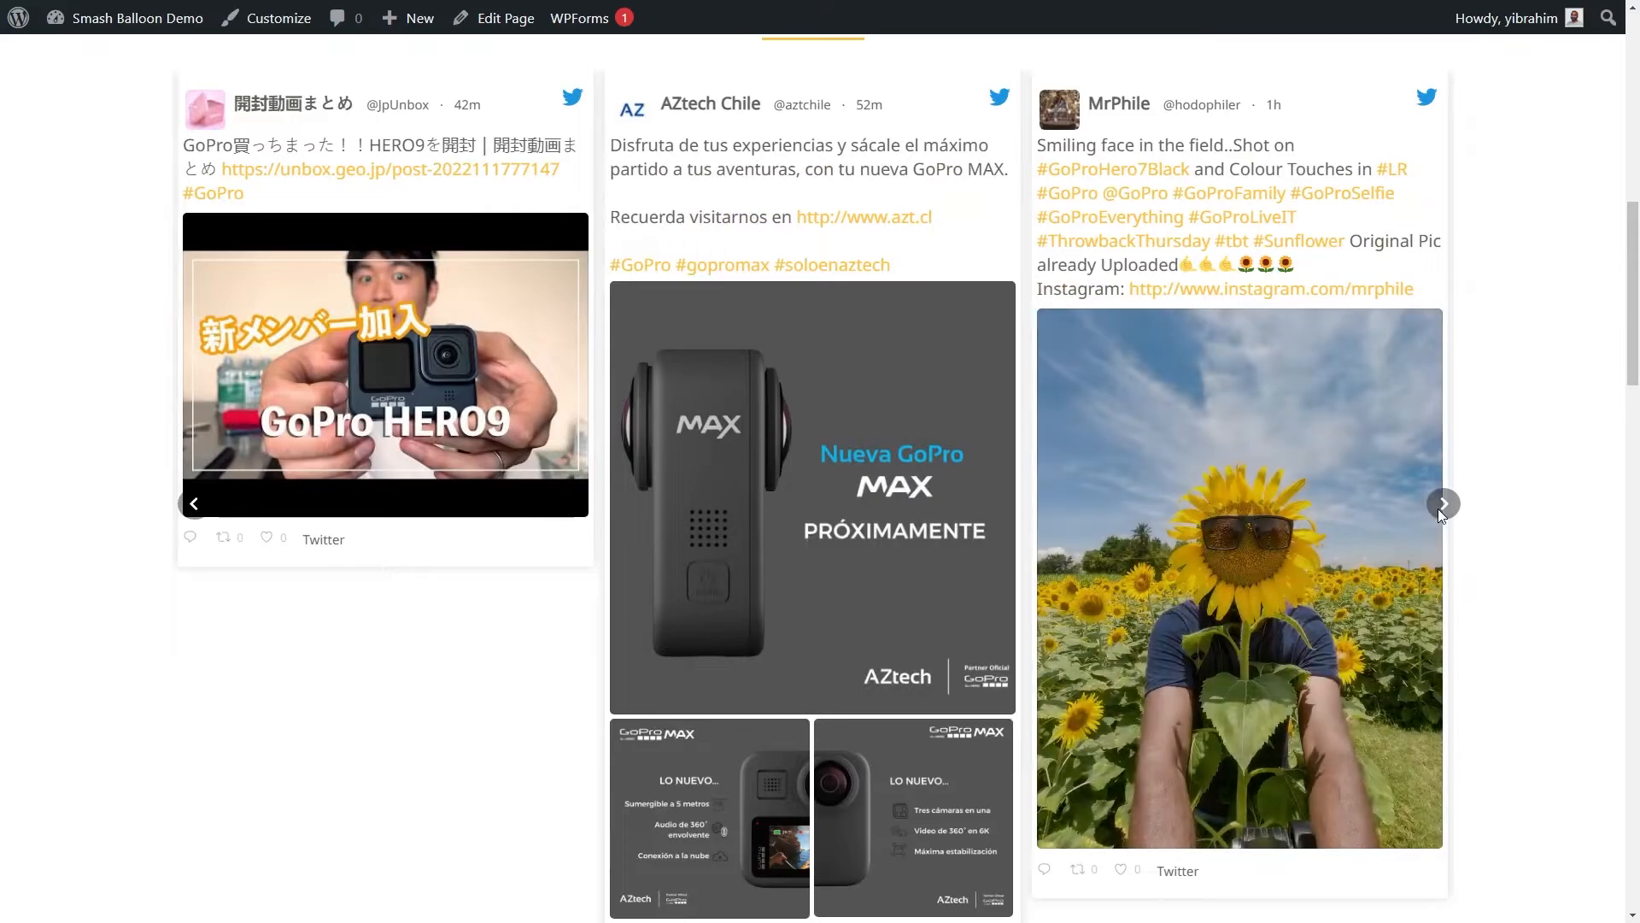
Browse through the tweets of the #gopro carousel on the live page.
{"action": "left_click", "coordinate": [1439, 512]}
{"action": "left_click", "coordinate": [1440, 513]}
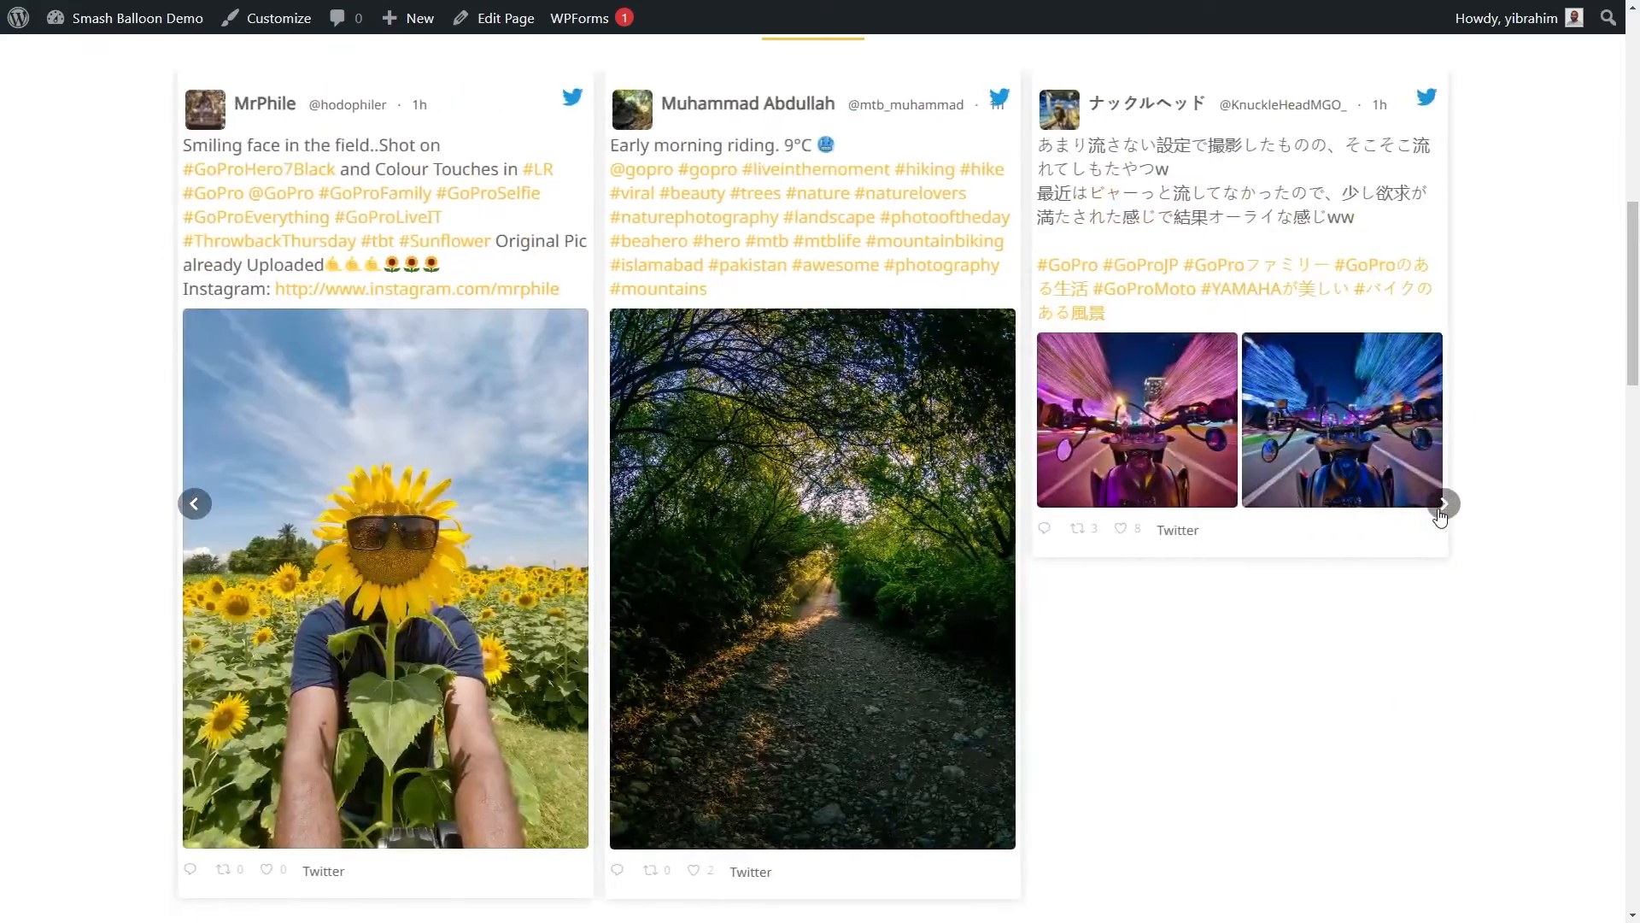
{"action": "left_click", "coordinate": [1440, 509]}
{"action": "left_click", "coordinate": [1210, 504]}
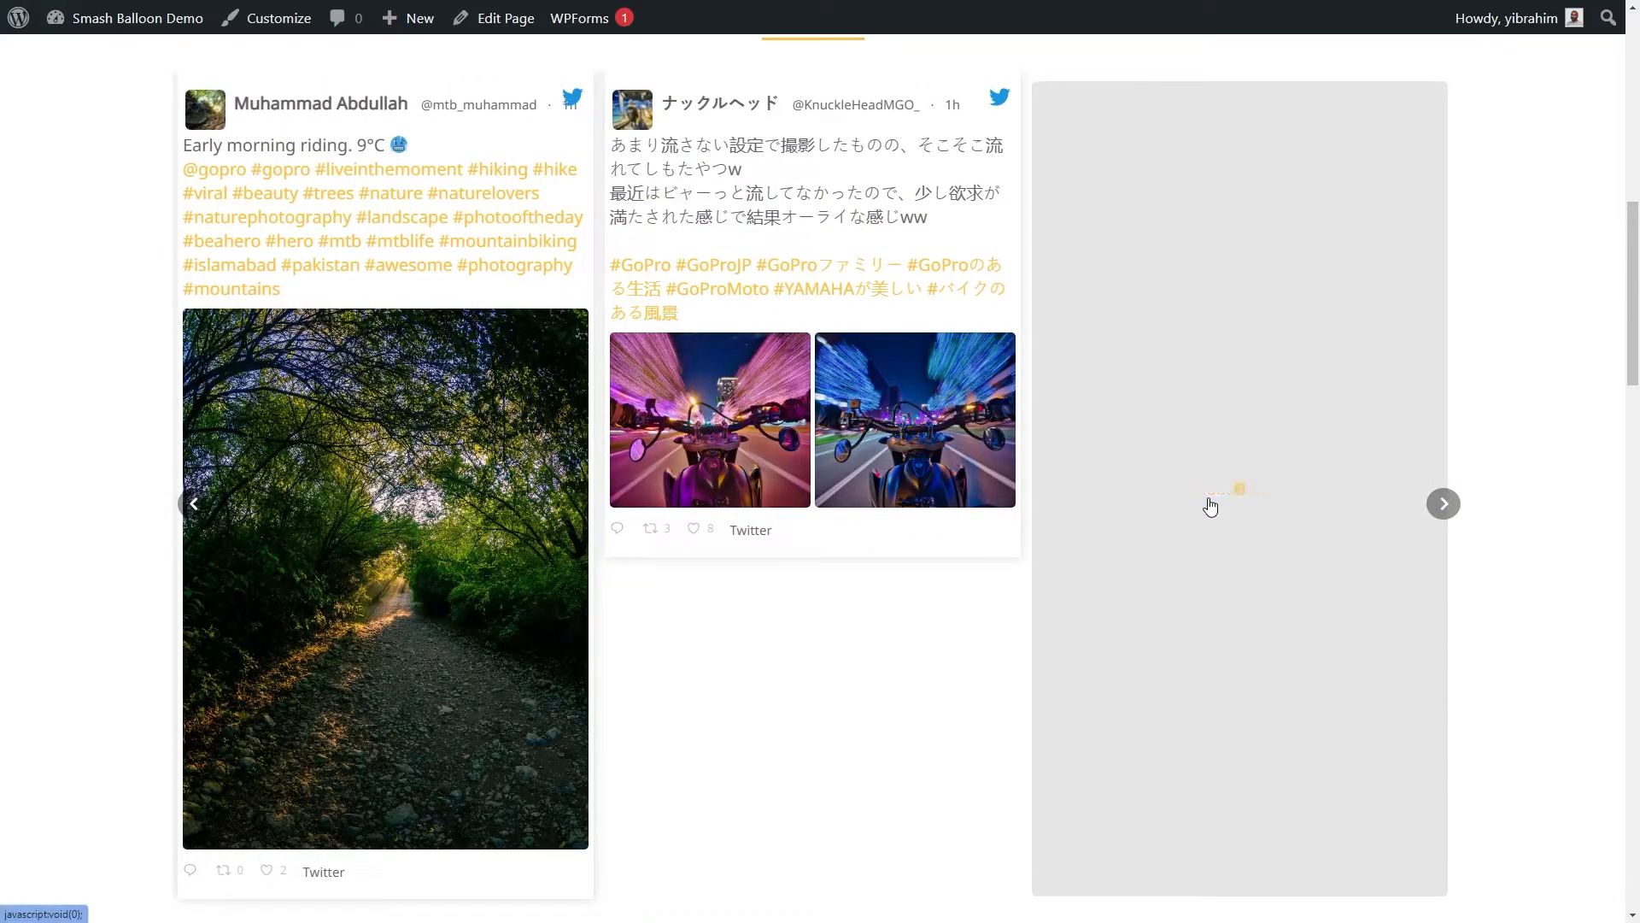
{"action": "left_click", "coordinate": [1449, 567]}
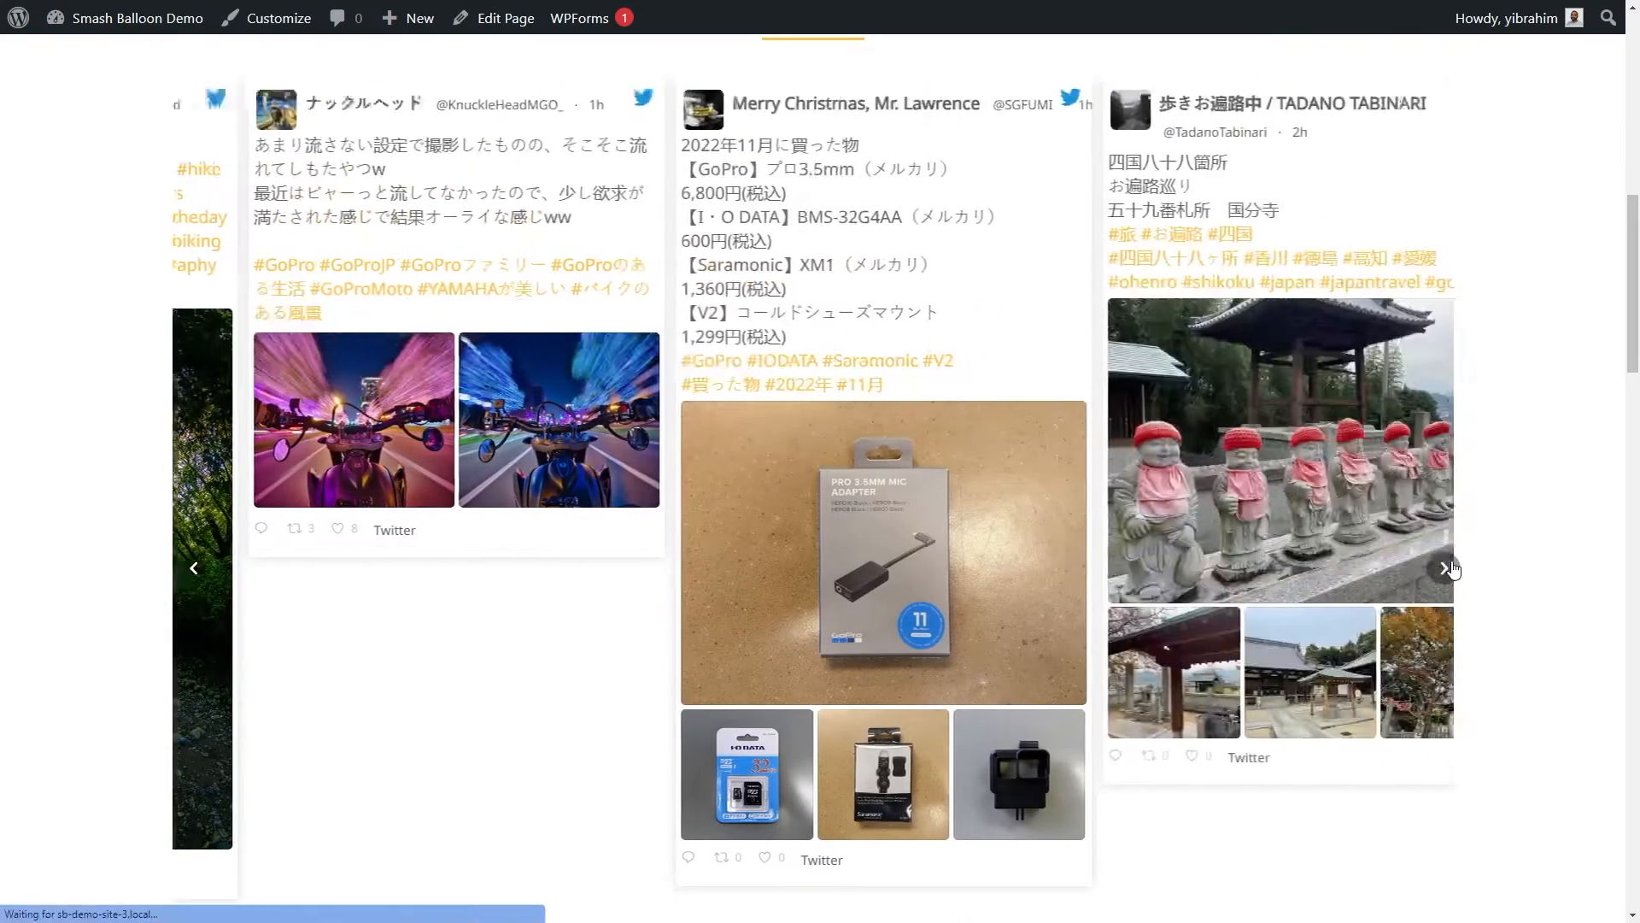
{"action": "left_click", "coordinate": [1449, 566]}
{"action": "left_click", "coordinate": [1450, 567]}
{"action": "left_click", "coordinate": [1450, 566]}
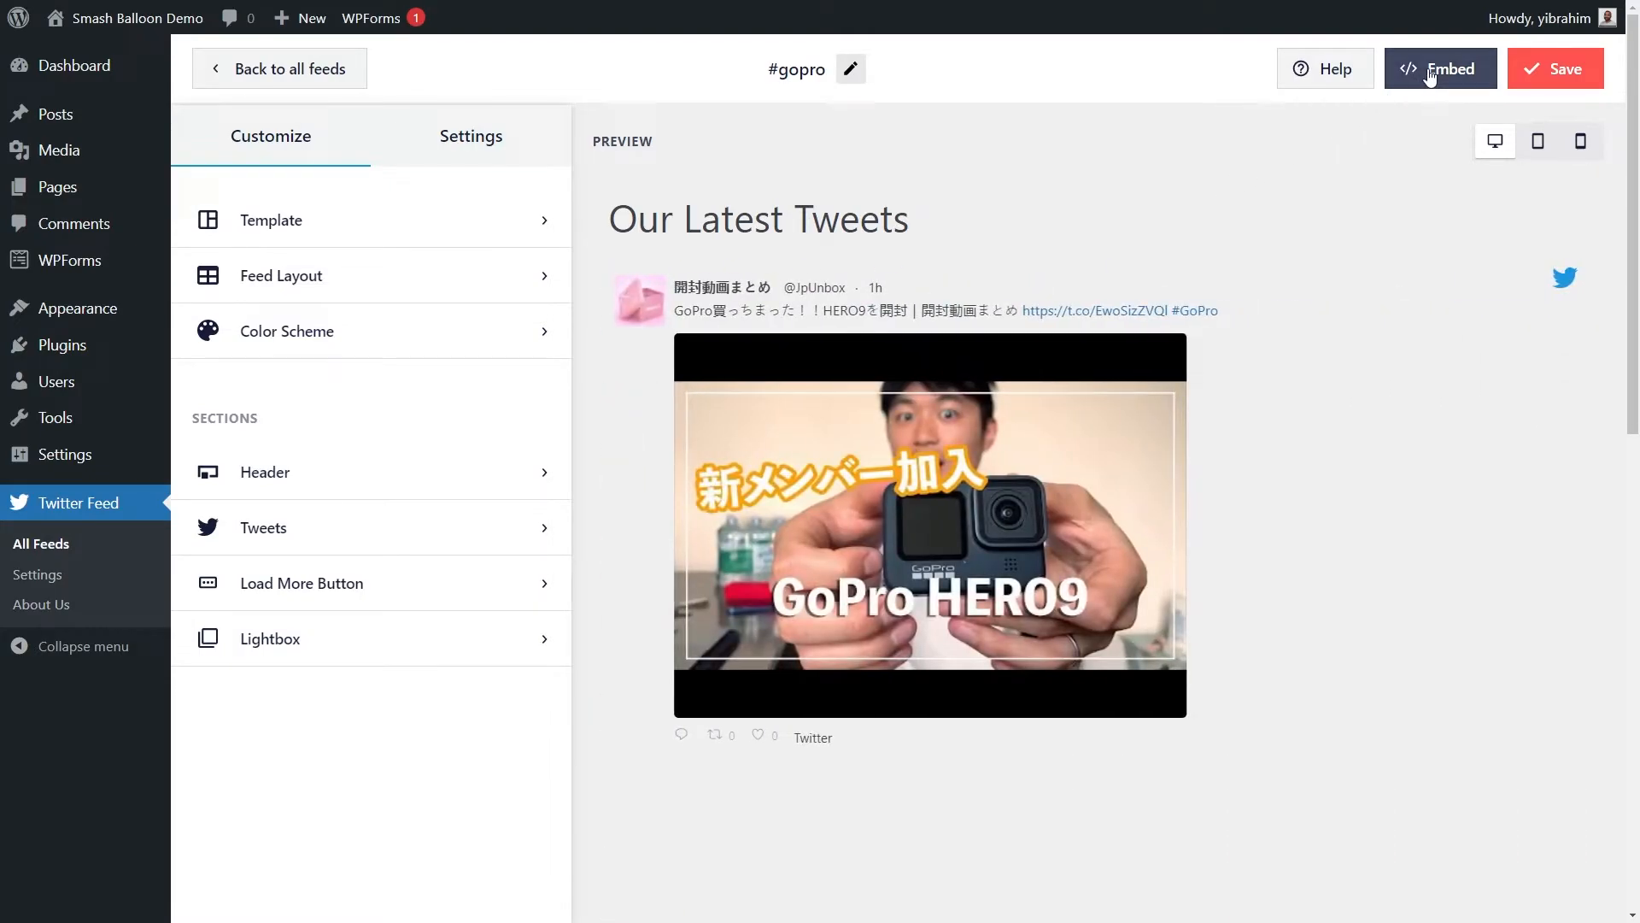
Copy the #gopro feed's embed shortcode and choose to add the feed to a widget.
{"action": "left_click", "coordinate": [1429, 72]}
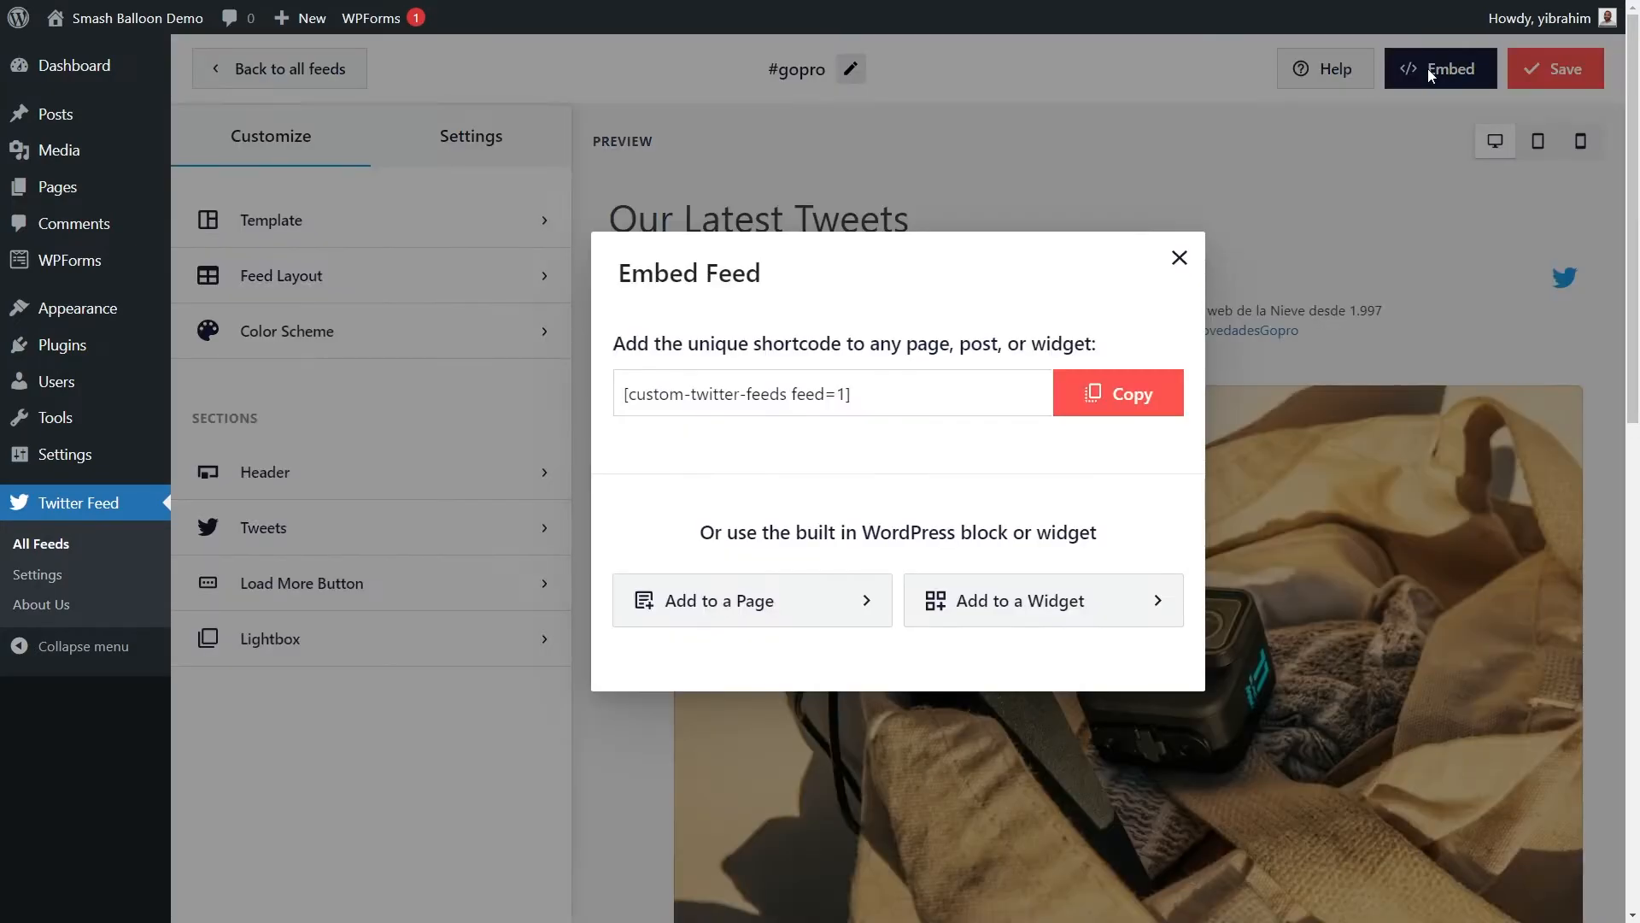
{"action": "left_click", "coordinate": [1105, 390]}
{"action": "left_click", "coordinate": [1056, 601]}
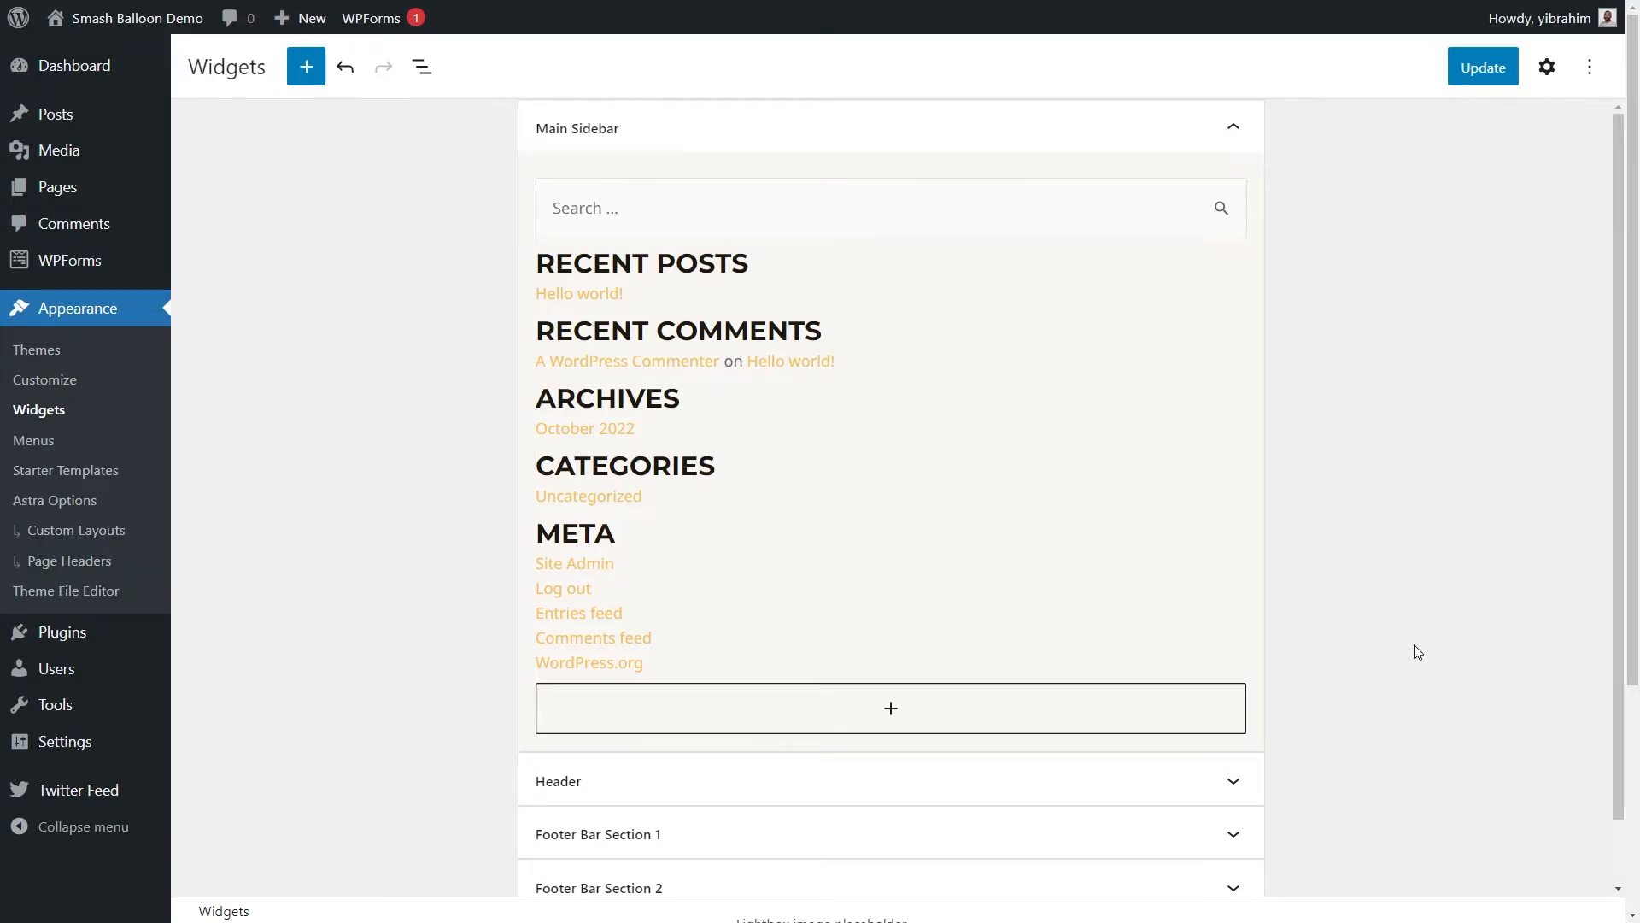
Add a Twitter Feed block to the Main Sidebar and update the widgets.
{"action": "left_click", "coordinate": [891, 709]}
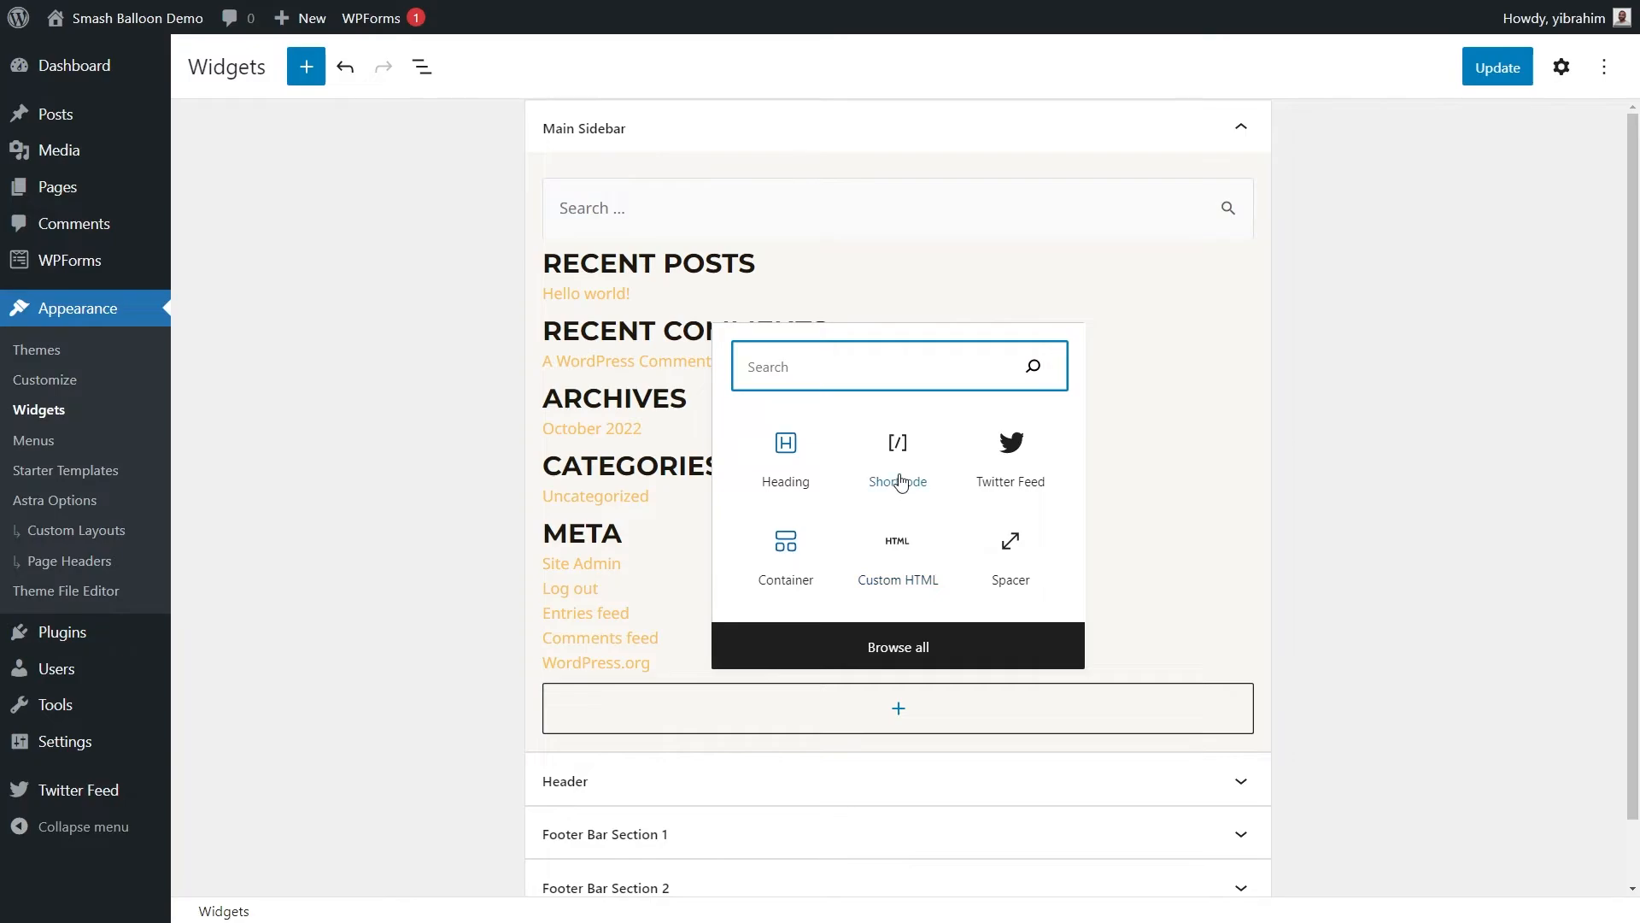
{"action": "left_click", "coordinate": [1012, 461]}
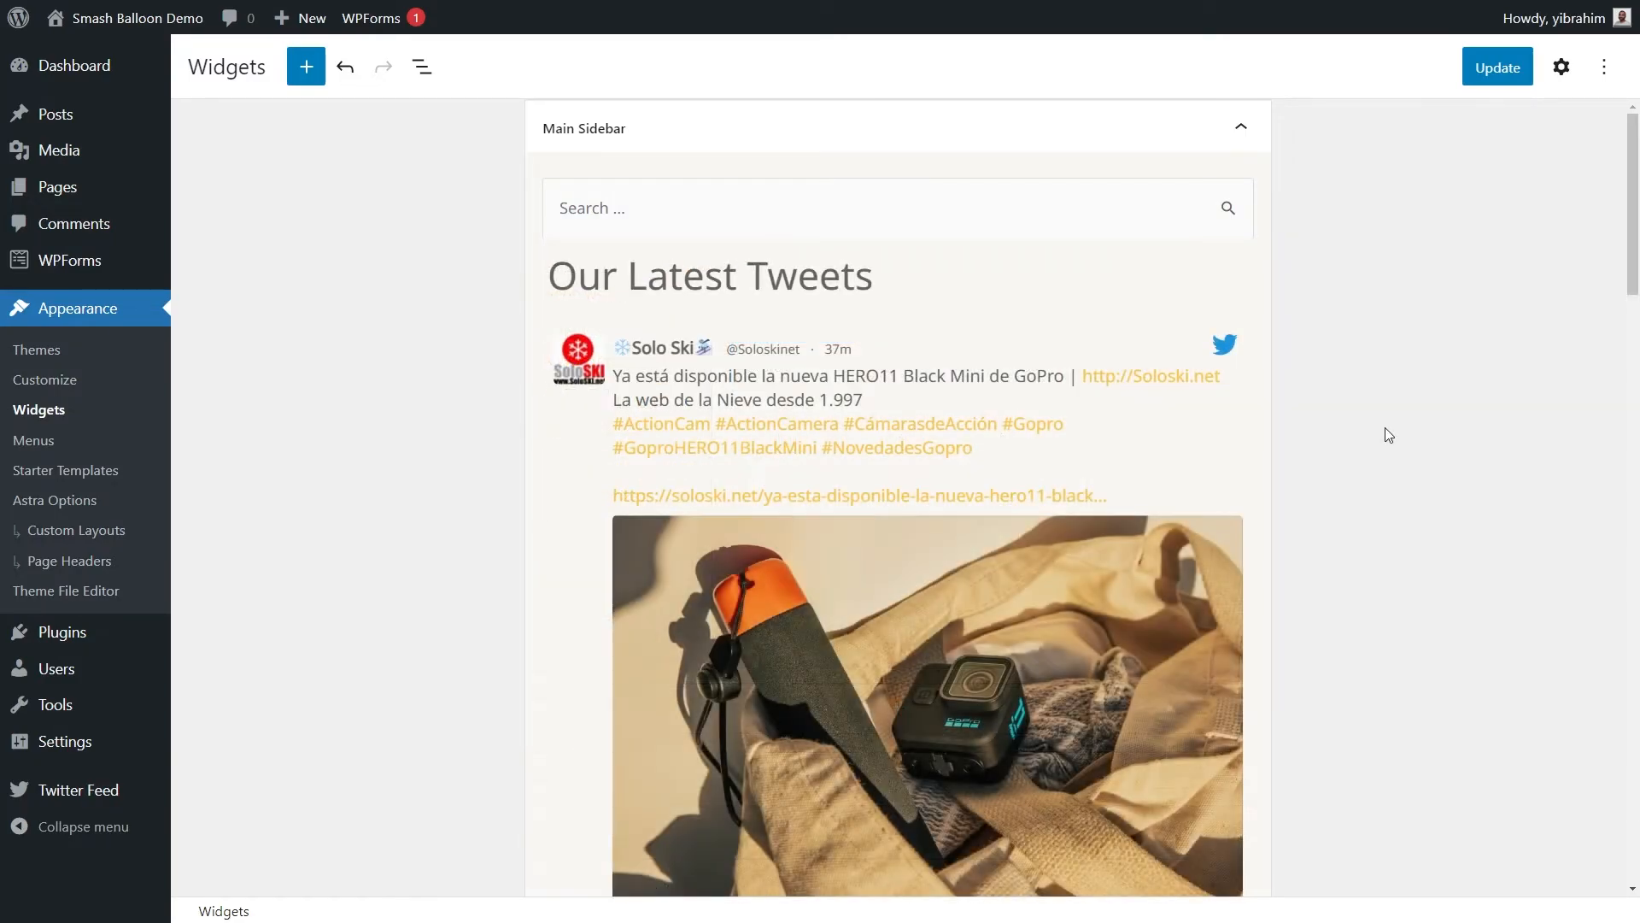
{"action": "left_click", "coordinate": [1501, 80]}
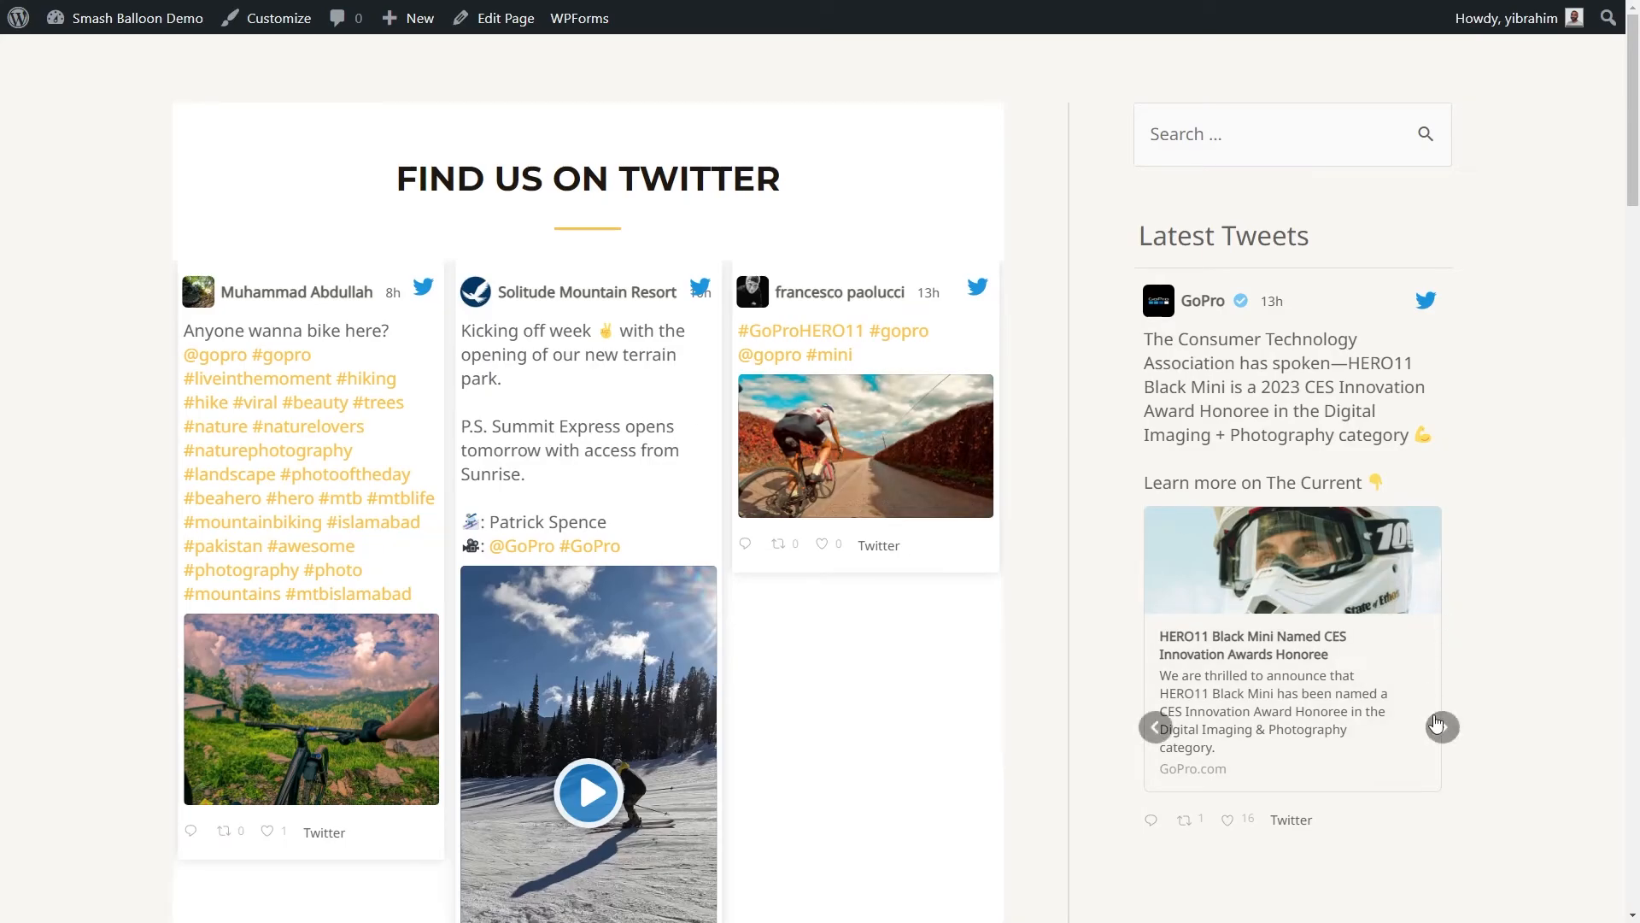
Browse through the tweets of the Latest Tweets carousel in the live page's sidebar.
{"action": "left_click", "coordinate": [1442, 727]}
{"action": "left_click", "coordinate": [1442, 727]}
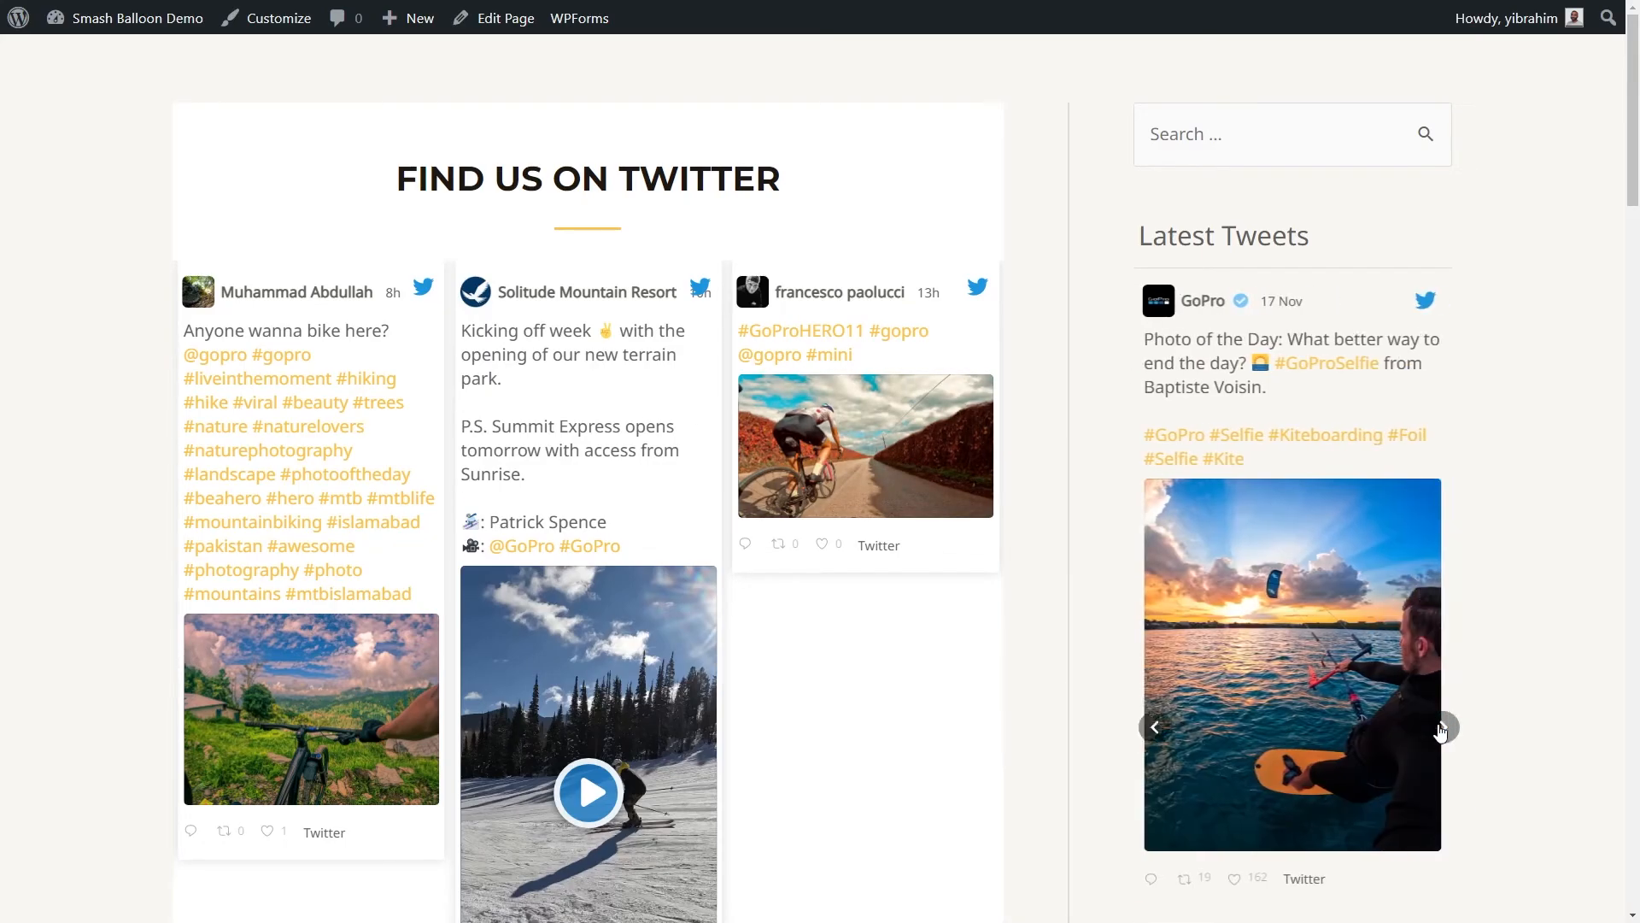
{"action": "left_click", "coordinate": [1442, 727]}
{"action": "left_click", "coordinate": [1442, 727]}
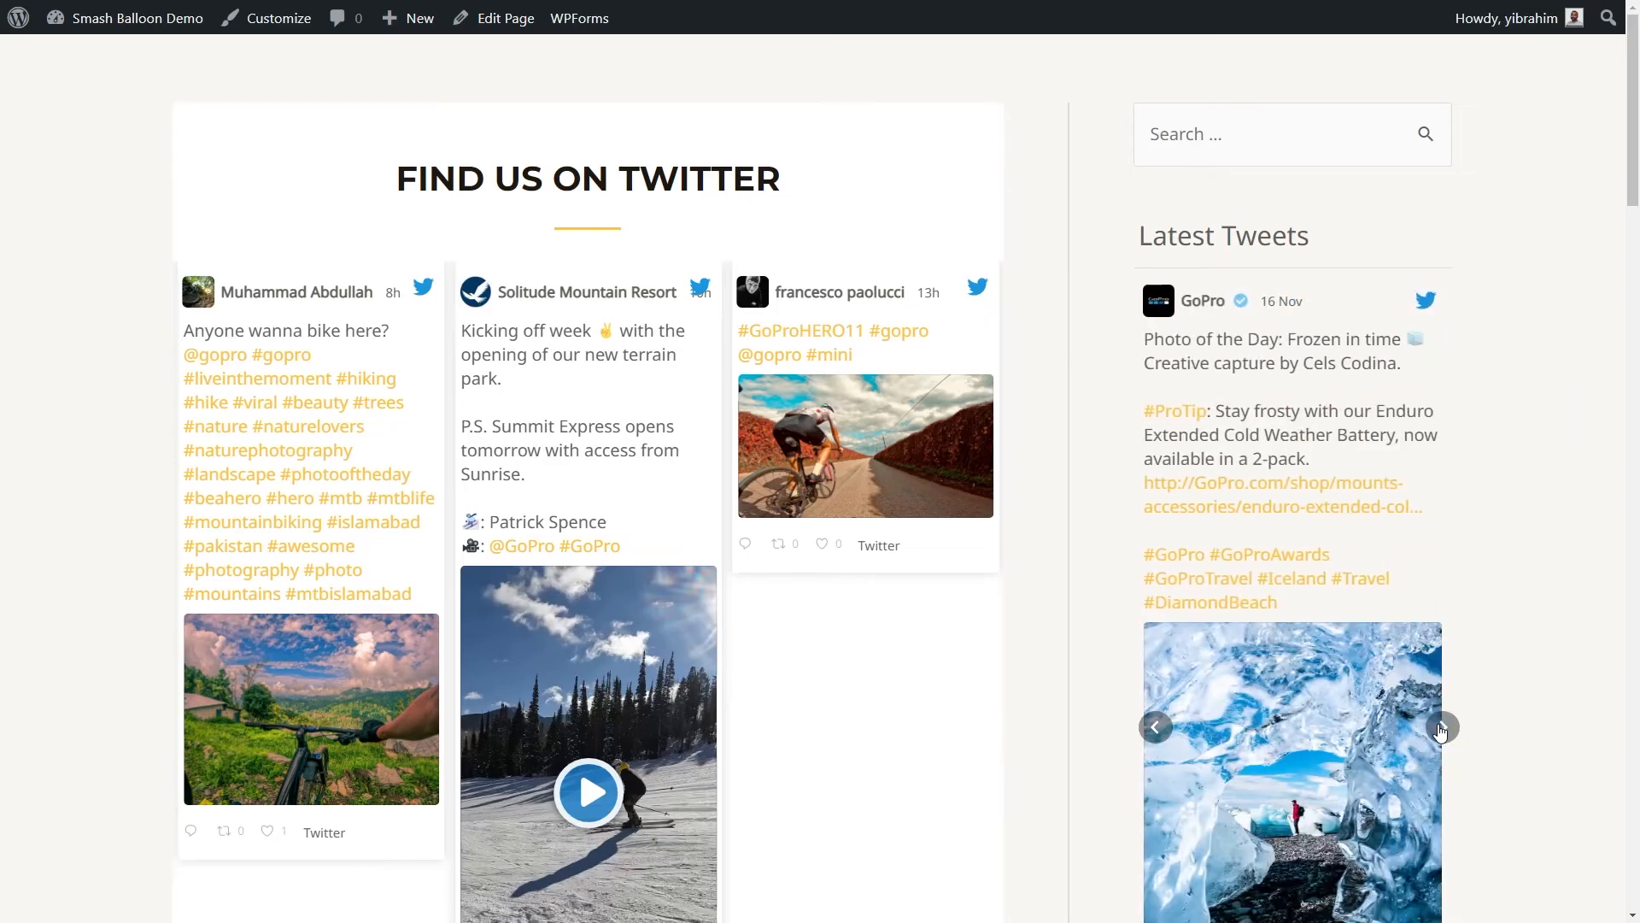
{"action": "left_click", "coordinate": [1442, 727]}
{"action": "left_click", "coordinate": [1442, 727]}
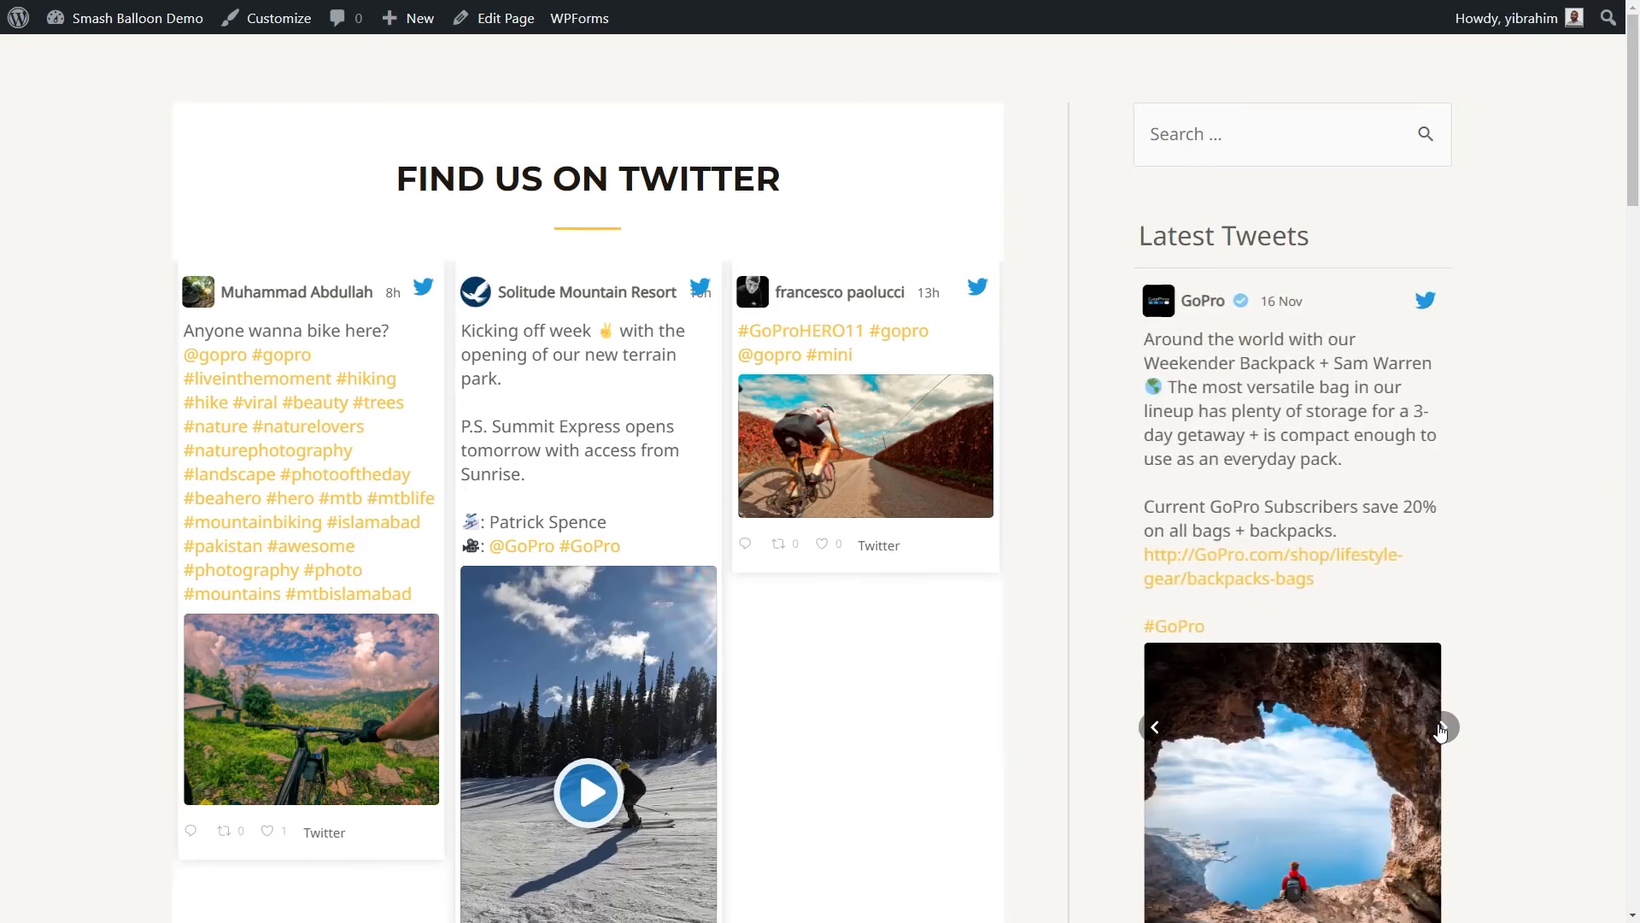
{"action": "left_click", "coordinate": [1442, 727]}
{"action": "left_click", "coordinate": [1442, 727]}
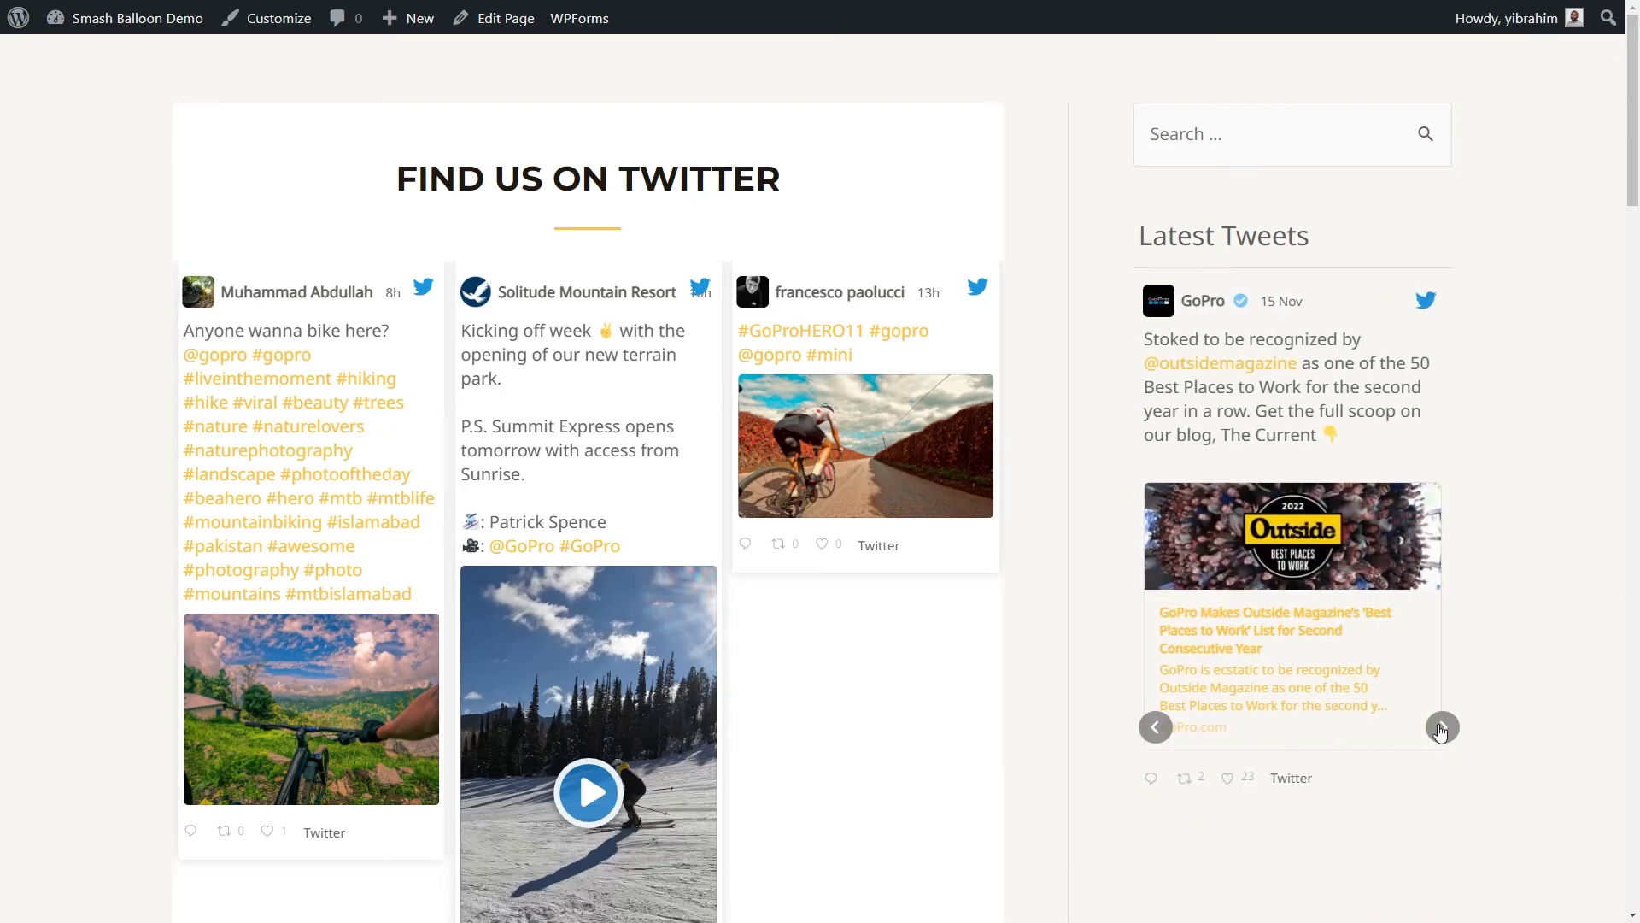